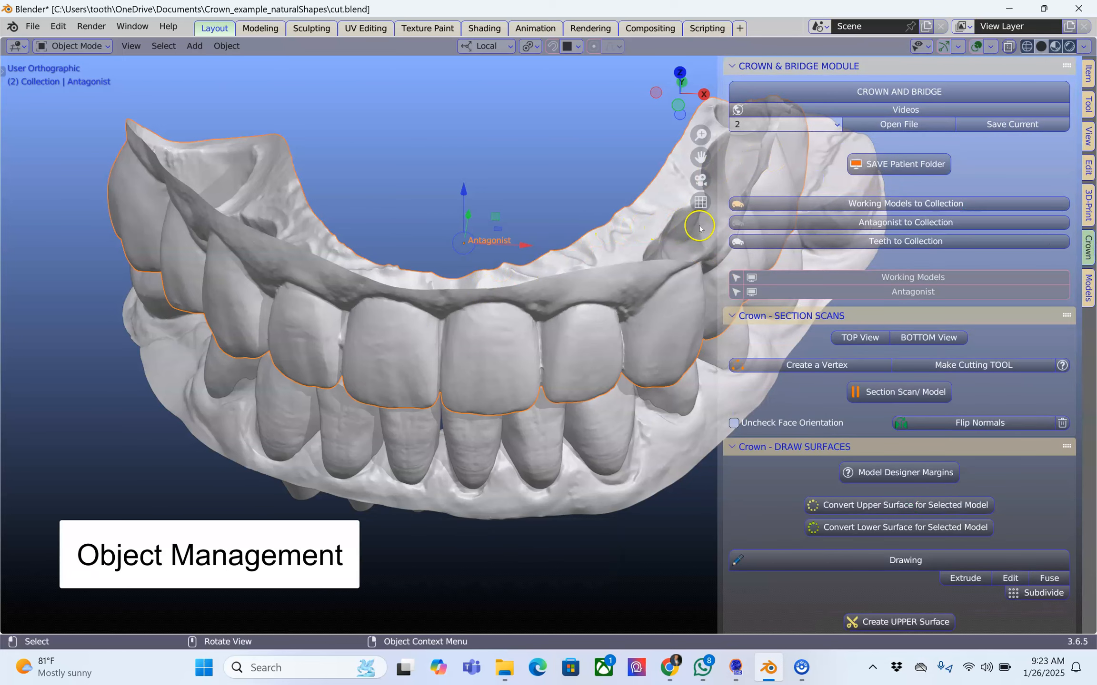
# Assign the upper scan to the antagonist collection and the lower model to the working models collection.
pyautogui.click(901, 224)
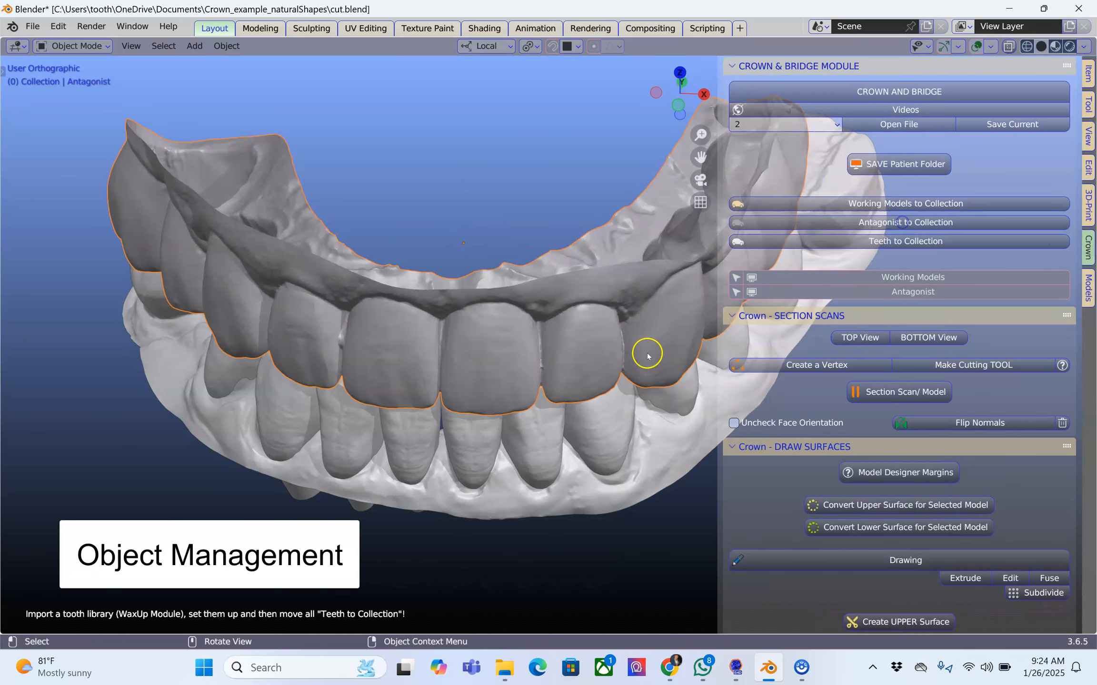
pyautogui.click(523, 511)
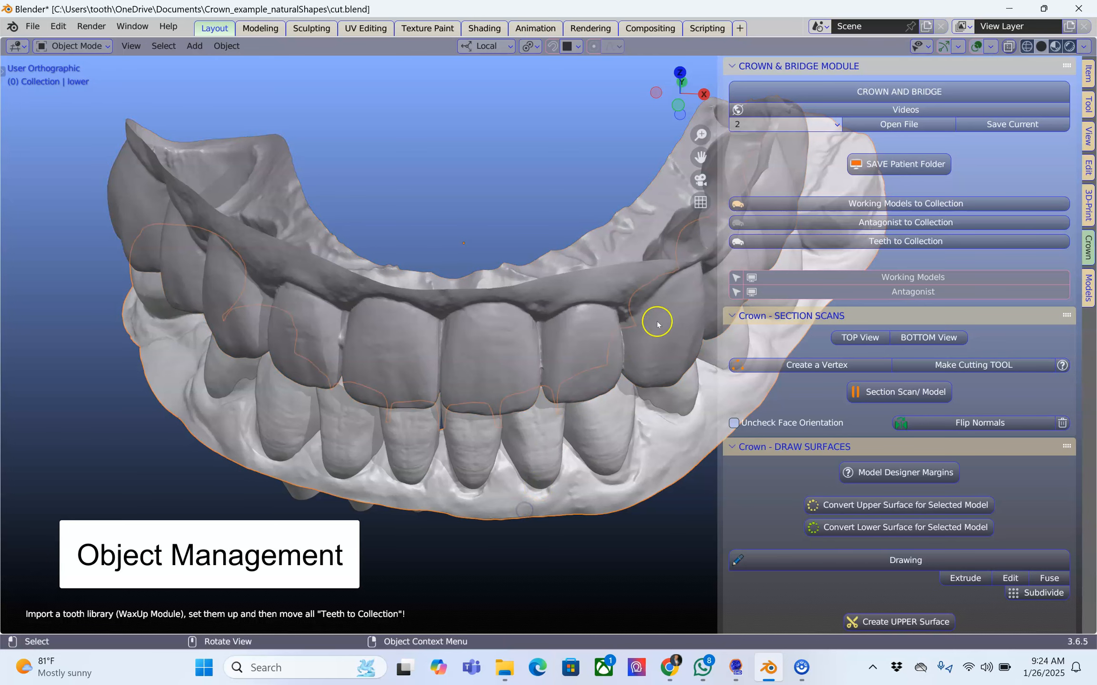
pyautogui.click(783, 202)
pyautogui.moveTo(501, 372); pyautogui.dragTo(489, 338, button='middle')
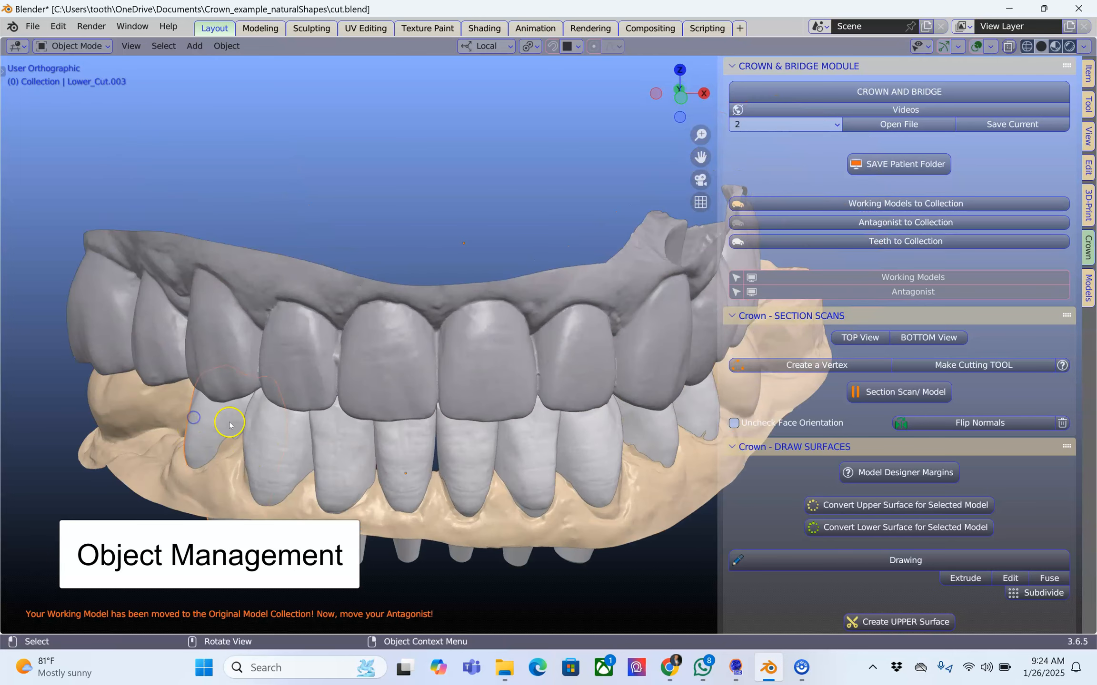
# Select all the separate lower tooth shapes, inspect their mesh in Edit Mode, and move them to the teeth collection.
pyautogui.keyDown('shift'); pyautogui.click(276, 435); pyautogui.keyUp('shift')
pyautogui.keyDown('shift'); pyautogui.click(350, 440); pyautogui.keyUp('shift')
pyautogui.keyDown('shift'); pyautogui.click(406, 443); pyautogui.keyUp('shift')
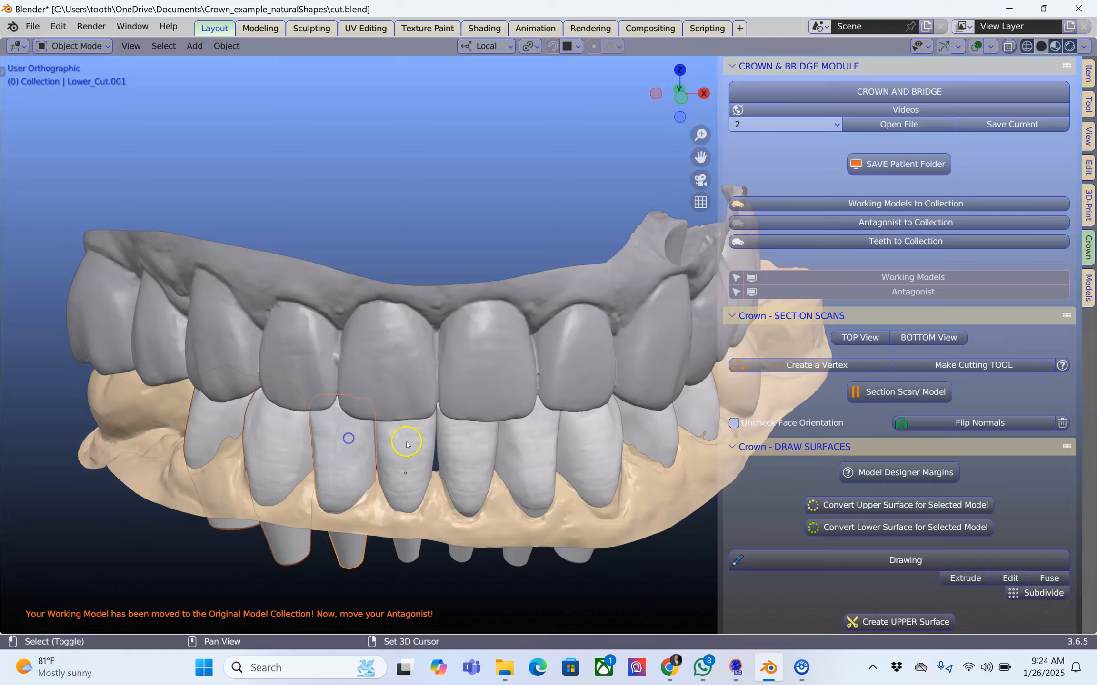
pyautogui.keyDown('shift'); pyautogui.click(469, 441); pyautogui.keyUp('shift')
pyautogui.keyDown('shift'); pyautogui.click(540, 441); pyautogui.keyUp('shift')
pyautogui.keyDown('shift'); pyautogui.click(594, 441); pyautogui.keyUp('shift')
pyautogui.keyDown('shift'); pyautogui.click(656, 427); pyautogui.keyUp('shift')
pyautogui.keyDown('shift'); pyautogui.click(695, 412); pyautogui.keyUp('shift')
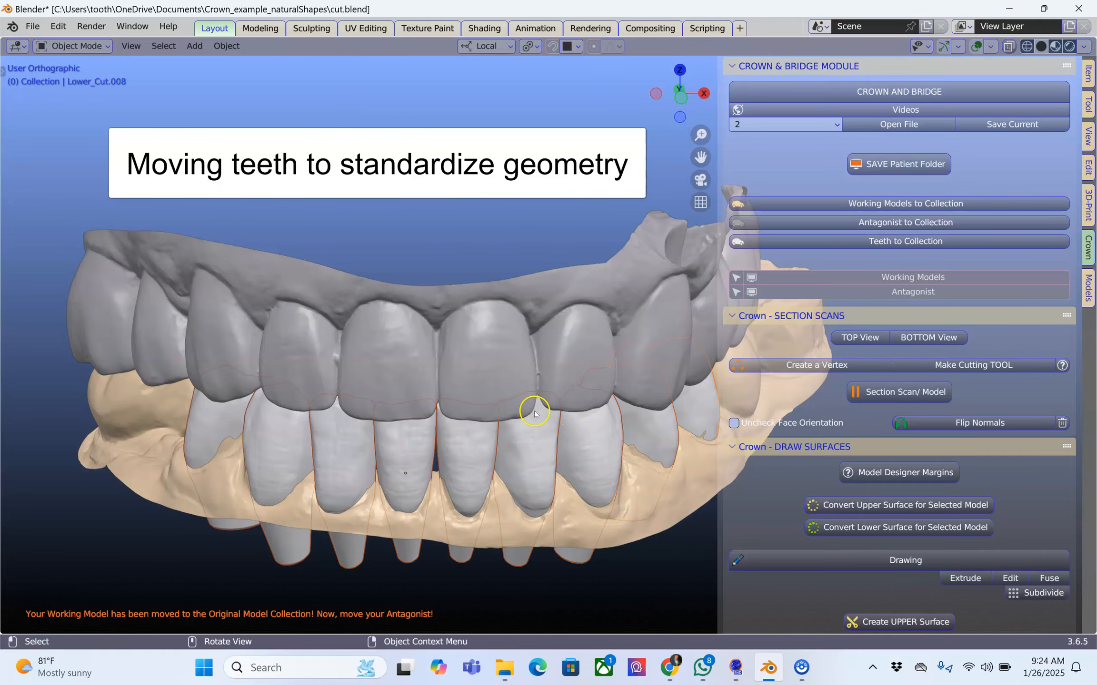
pyautogui.press('Tab')
pyautogui.moveTo(523, 419)
pyautogui.mouseDown(button='middle')
pyautogui.moveTo(547, 267)
pyautogui.moveTo(517, 427)
pyautogui.mouseUp(button='middle')
pyautogui.scroll(-1, 518, 428)
pyautogui.press('Tab')
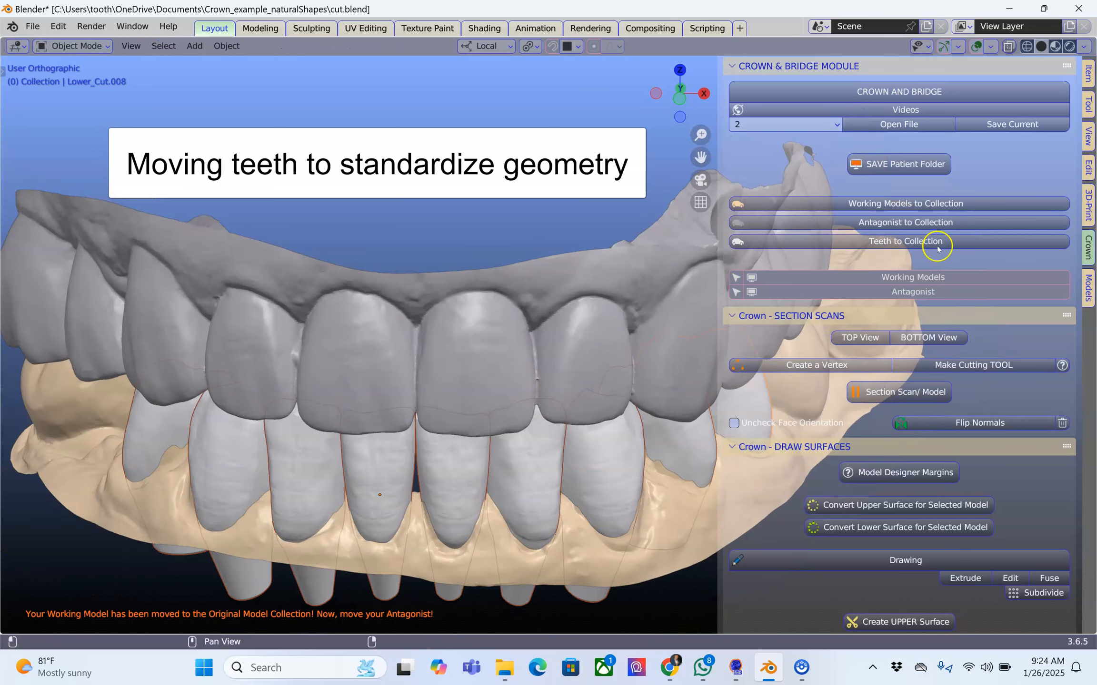
pyautogui.click(878, 242)
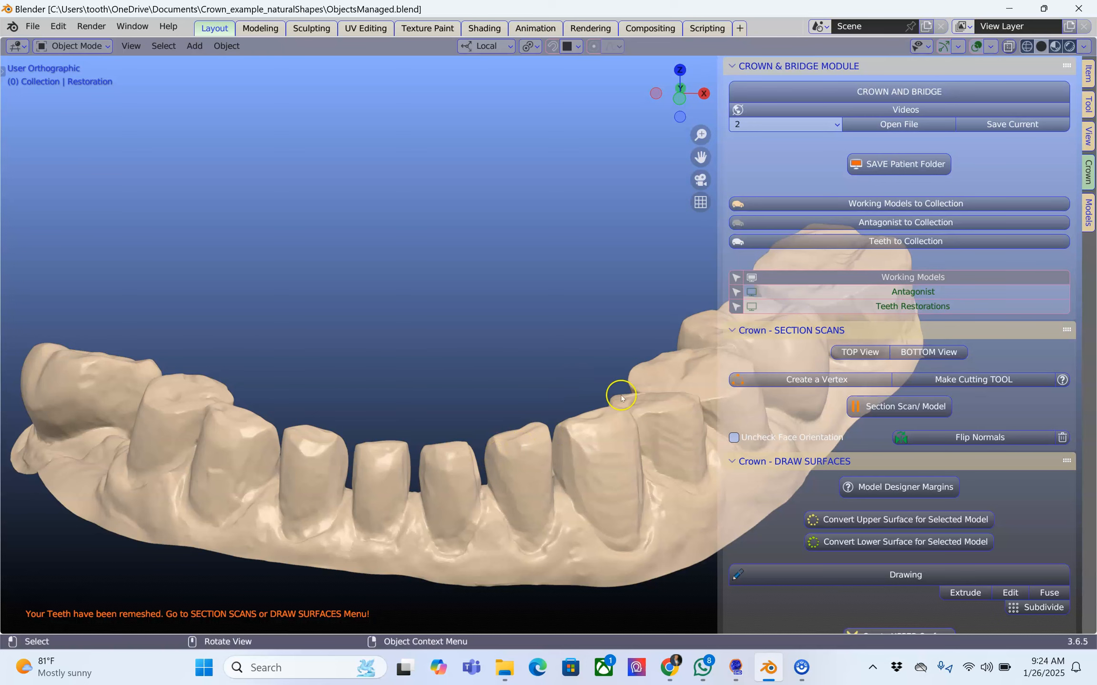
# Show the teeth restorations, examine the remeshed geometry of one tooth in Edit Mode, and hide the restorations again.
pyautogui.click(886, 310)
pyautogui.moveTo(528, 458); pyautogui.dragTo(478, 431, button='middle')
pyautogui.click(480, 459)
pyautogui.press('Tab')
pyautogui.scroll(1, 467, 476)
pyautogui.keyDown('shift'); pyautogui.moveTo(469, 474); pyautogui.dragTo(507, 425, button='middle'); pyautogui.keyUp('shift')
pyautogui.press('Tab')
pyautogui.scroll(-1, 515, 392)
pyautogui.click(900, 310)
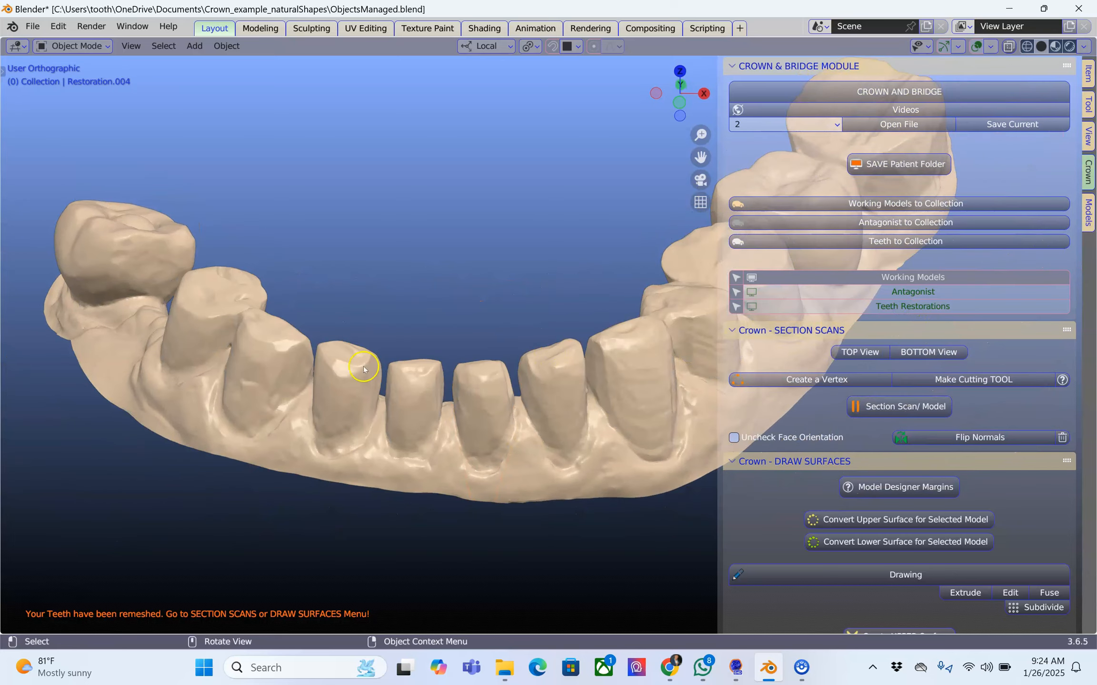
# Place the 3D cursor just below the margin of the prepared tooth beside the gap and start a margin drawing.
pyautogui.moveTo(363, 368); pyautogui.dragTo(435, 459, button='middle')
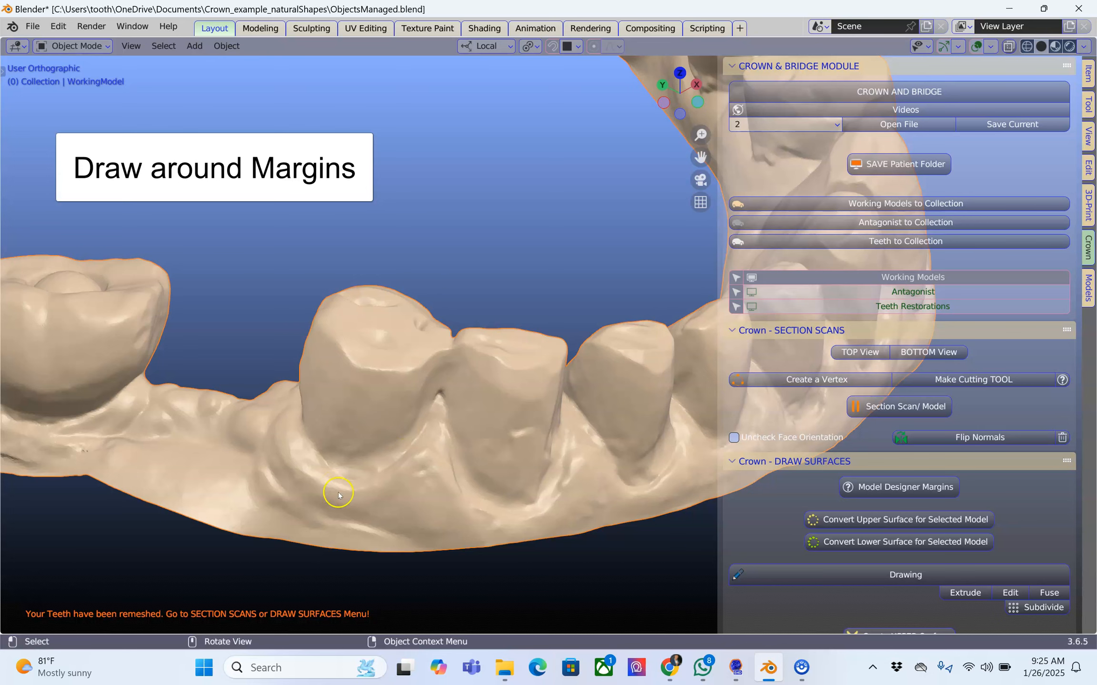
pyautogui.keyDown('shift'); pyautogui.rightClick(345, 480); pyautogui.keyUp('shift')
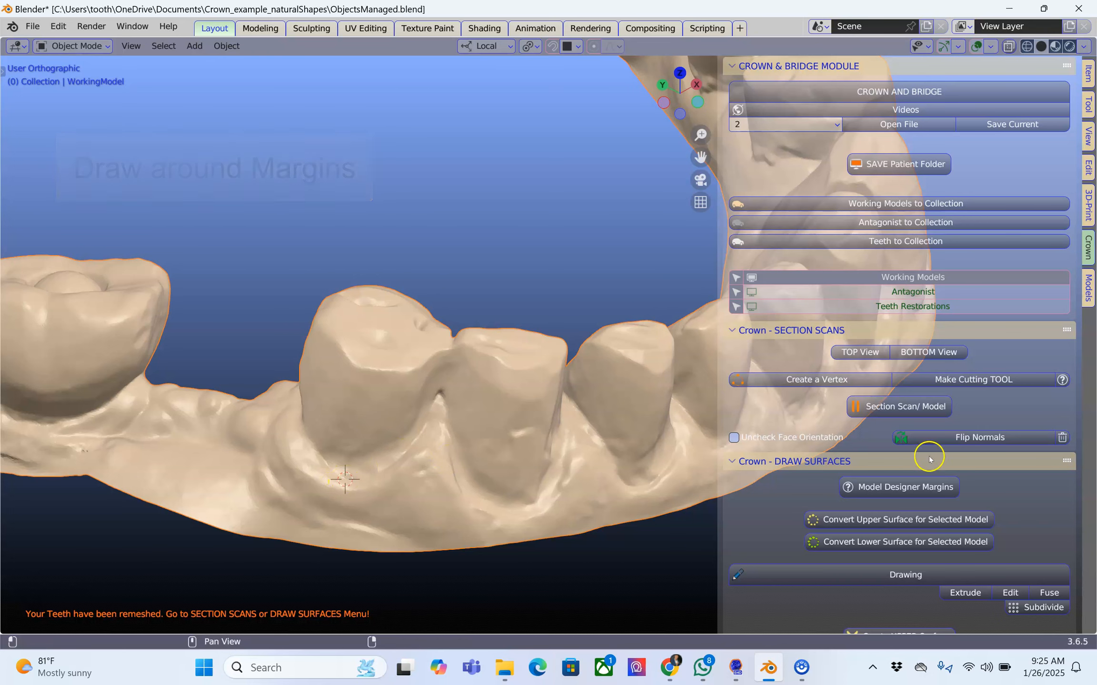
pyautogui.scroll(-5, 885, 345)
pyautogui.keyDown('ctrl'); pyautogui.click(809, 358); pyautogui.keyUp('ctrl')
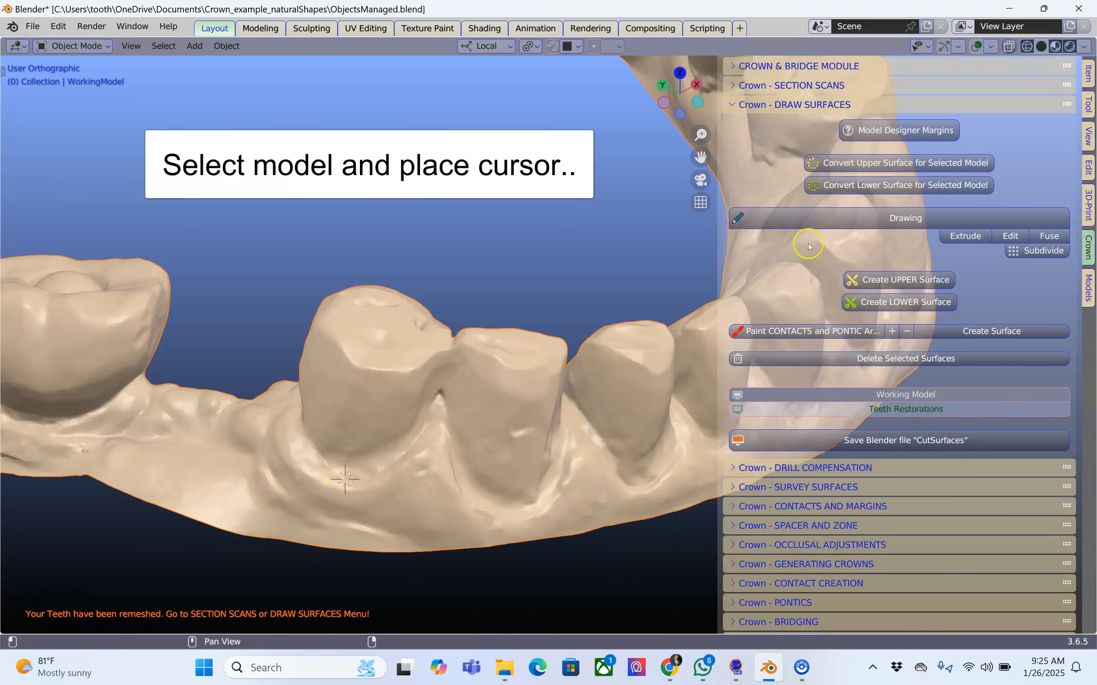
pyautogui.click(905, 217)
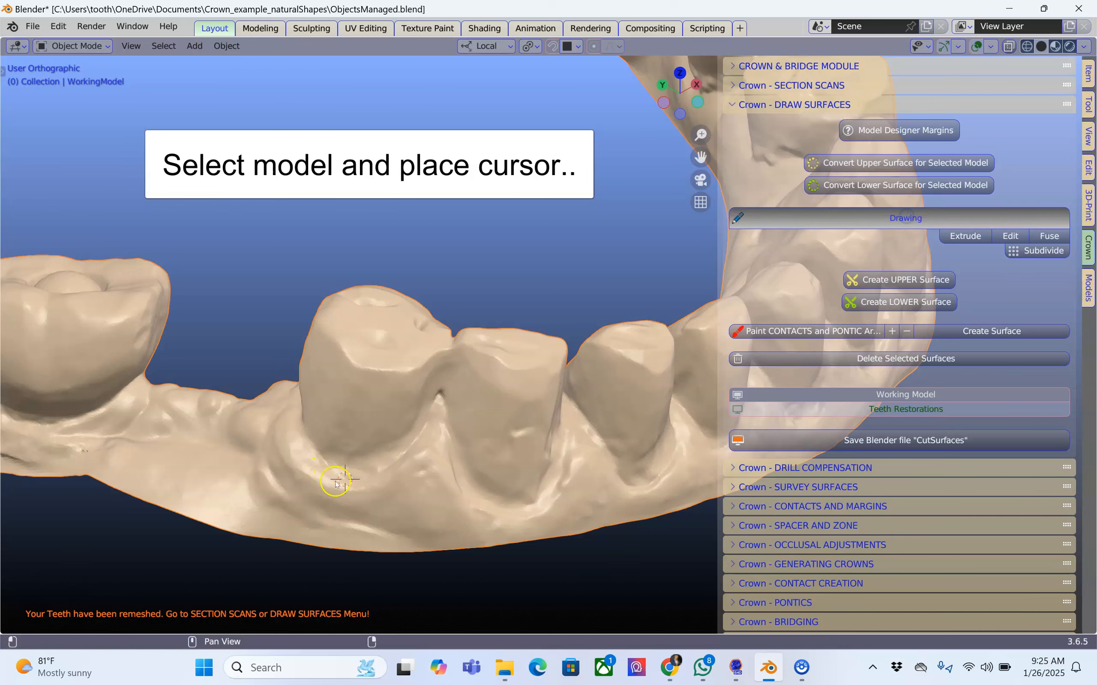
pyautogui.scroll(2, 395, 488)
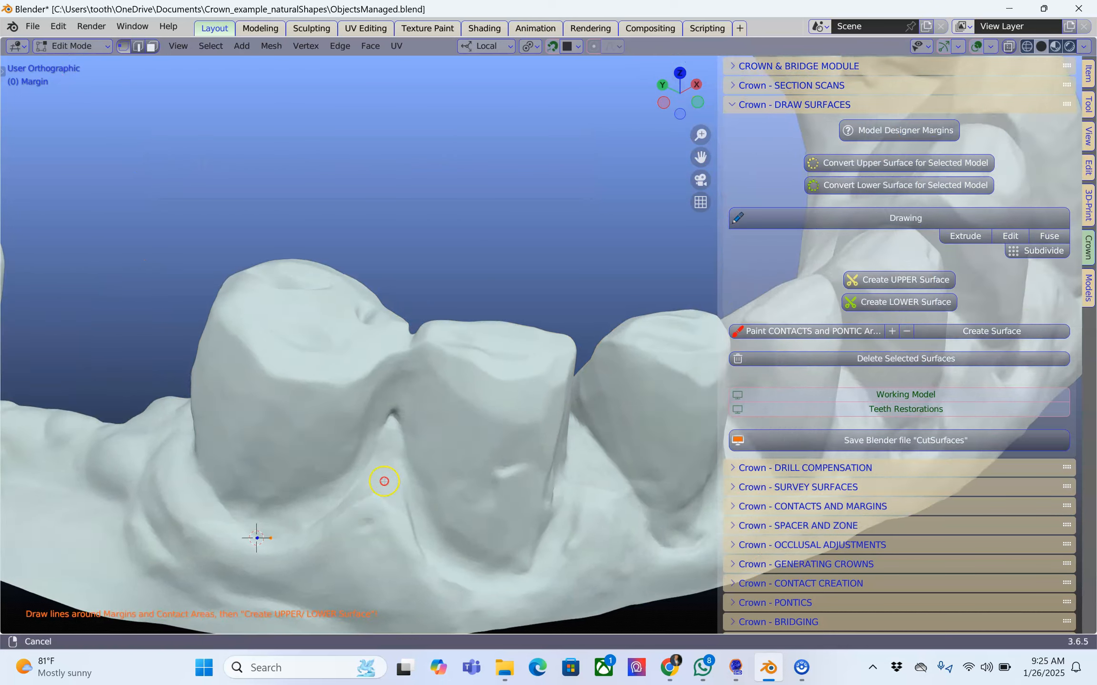
# Extrude margin points from the cursor along the tooth's base and up its side to the contact with the neighbouring tooth.
pyautogui.keyDown('shift'); pyautogui.moveTo(384, 481); pyautogui.dragTo(540, 308, button='middle'); pyautogui.keyUp('shift')
pyautogui.moveTo(427, 365); pyautogui.dragTo(435, 363)
pyautogui.press('e')
pyautogui.click(458, 354)
pyautogui.press('e')
pyautogui.click(485, 338)
pyautogui.press('e')
pyautogui.click(506, 317)
pyautogui.press('e')
pyautogui.click(523, 292)
pyautogui.press('e')
pyautogui.click(533, 268)
pyautogui.moveTo(535, 262); pyautogui.dragTo(535, 248, button='middle')
pyautogui.press('e')
pyautogui.click(539, 248)
pyautogui.press('e')
pyautogui.click(556, 211)
pyautogui.press('e')
pyautogui.click(560, 193)
pyautogui.press('e')
pyautogui.click(563, 174)
pyautogui.moveTo(563, 184); pyautogui.dragTo(560, 240, button='middle')
pyautogui.click(563, 155)
# Continue the margin line with the Extrude tool past the contact and along the tooth's inner upper edge.
pyautogui.moveTo(426, 230); pyautogui.dragTo(323, 214, button='middle')
pyautogui.scroll(2, 483, 240)
pyautogui.keyDown('shift'); pyautogui.moveTo(487, 240); pyautogui.dragTo(252, 375, button='middle'); pyautogui.keyUp('shift')
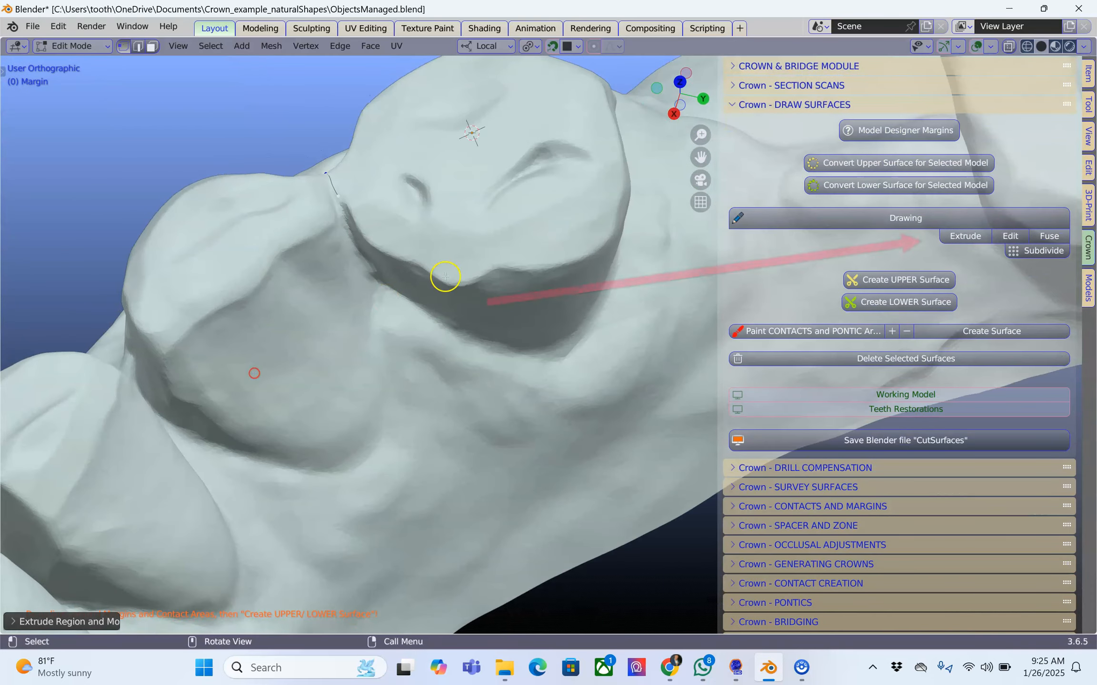
pyautogui.click(966, 237)
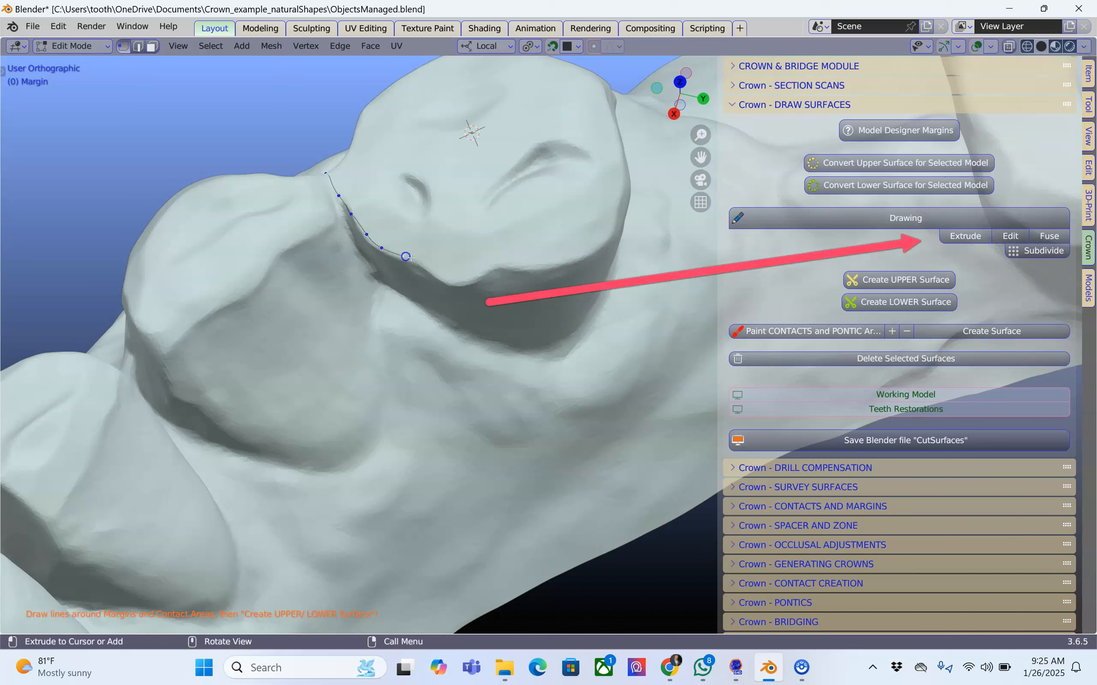
pyautogui.click(449, 282)
pyautogui.click(470, 280)
pyautogui.click(491, 266)
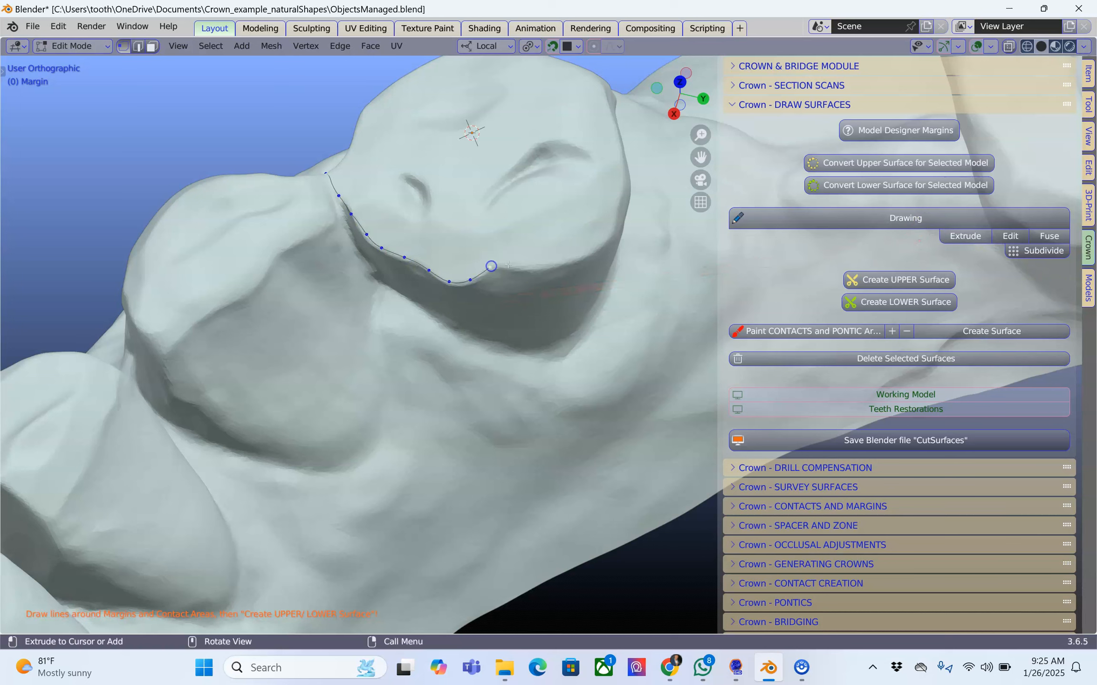
pyautogui.moveTo(604, 242); pyautogui.dragTo(465, 218, button='middle')
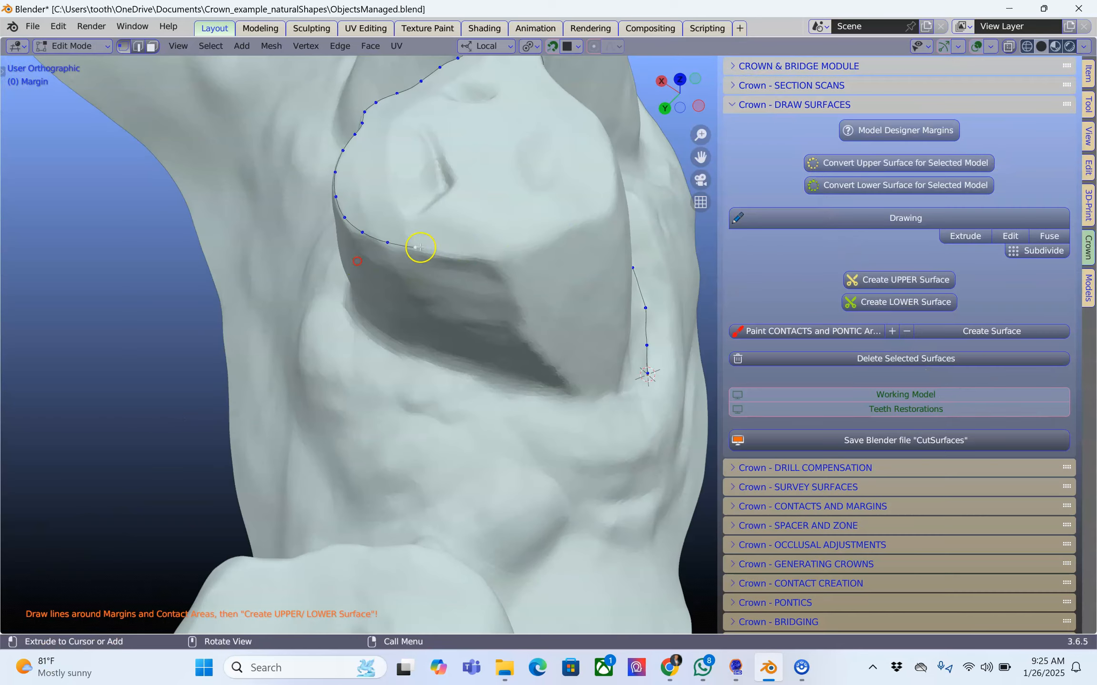
# Carry the margin line around the remaining side of the tooth back to its start and fuse the ends.
pyautogui.click(497, 261)
pyautogui.moveTo(518, 284); pyautogui.dragTo(488, 274, button='middle')
pyautogui.click(559, 435)
pyautogui.moveTo(560, 428); pyautogui.dragTo(477, 361, button='middle')
pyautogui.click(471, 381)
pyautogui.click(485, 402)
pyautogui.click(501, 424)
pyautogui.click(520, 454)
pyautogui.click(549, 471)
pyautogui.click(1047, 237)
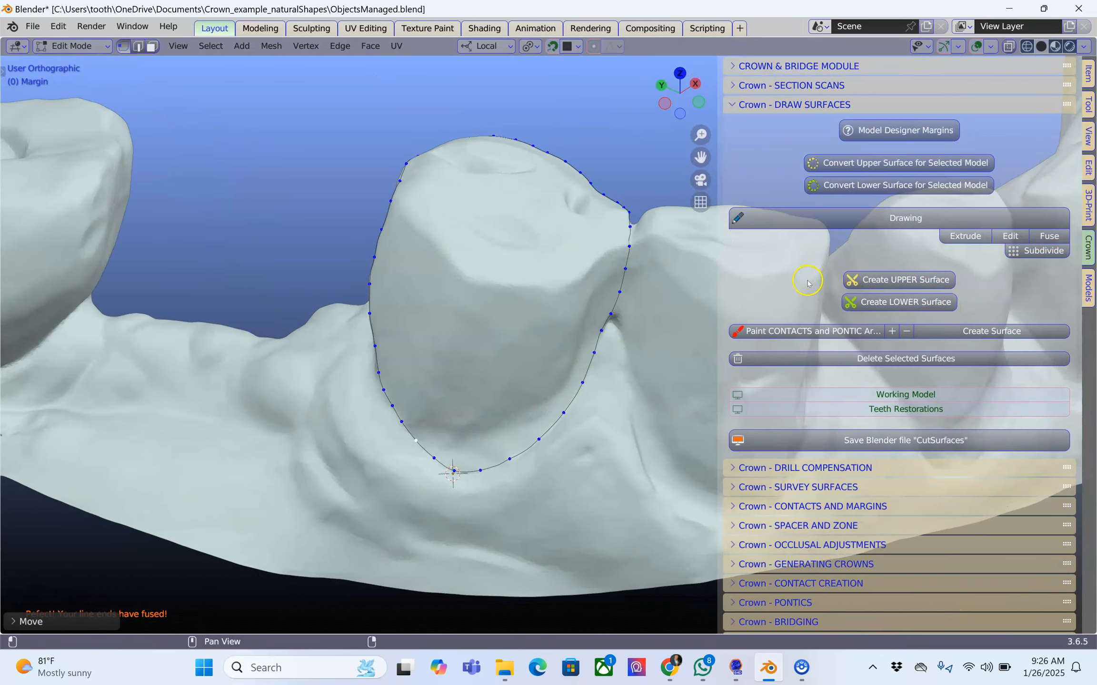
# Create the lower surface for the first prepared tooth from its closed margin line.
pyautogui.scroll(-1, 702, 315)
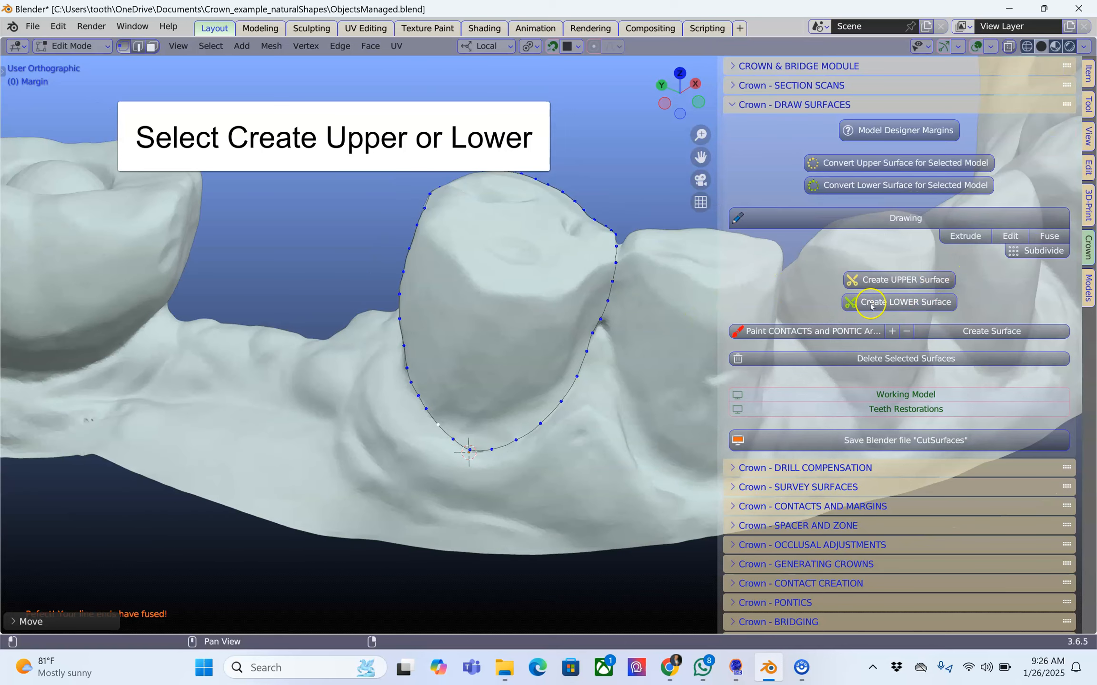
pyautogui.click(889, 303)
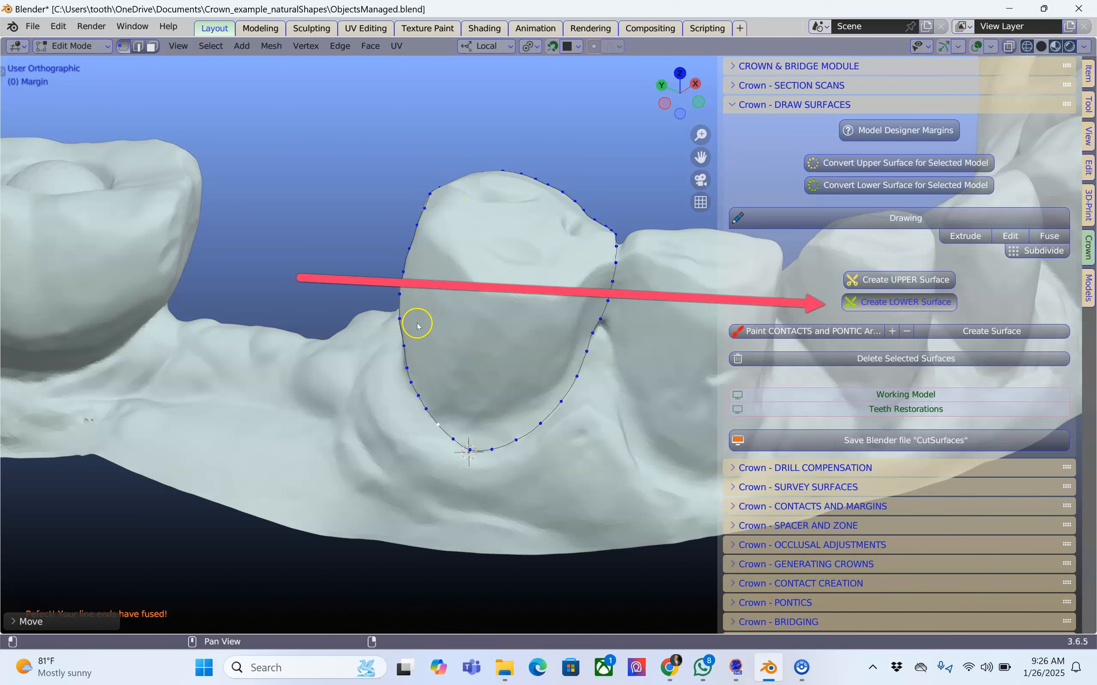
pyautogui.scroll(-1, 497, 357)
pyautogui.moveTo(493, 343); pyautogui.dragTo(416, 382, button='middle')
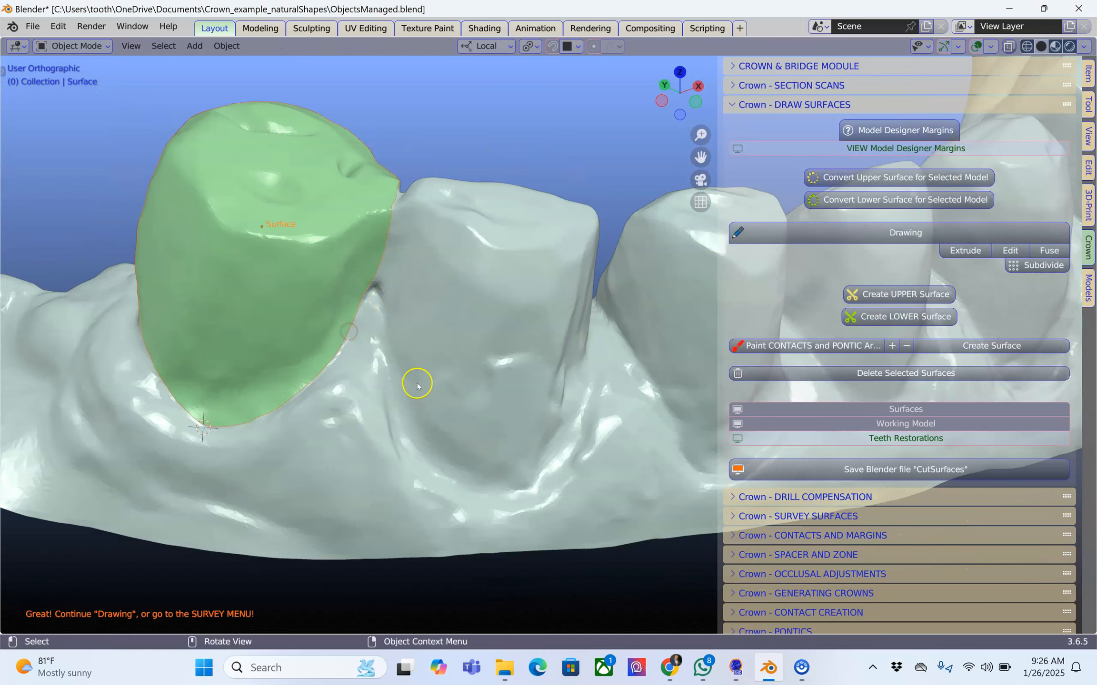
# Select the lower model, place the 3D cursor below the second prepared tooth's margin, and start a new margin drawing.
pyautogui.click(428, 440)
pyautogui.moveTo(429, 450); pyautogui.dragTo(486, 335, button='middle')
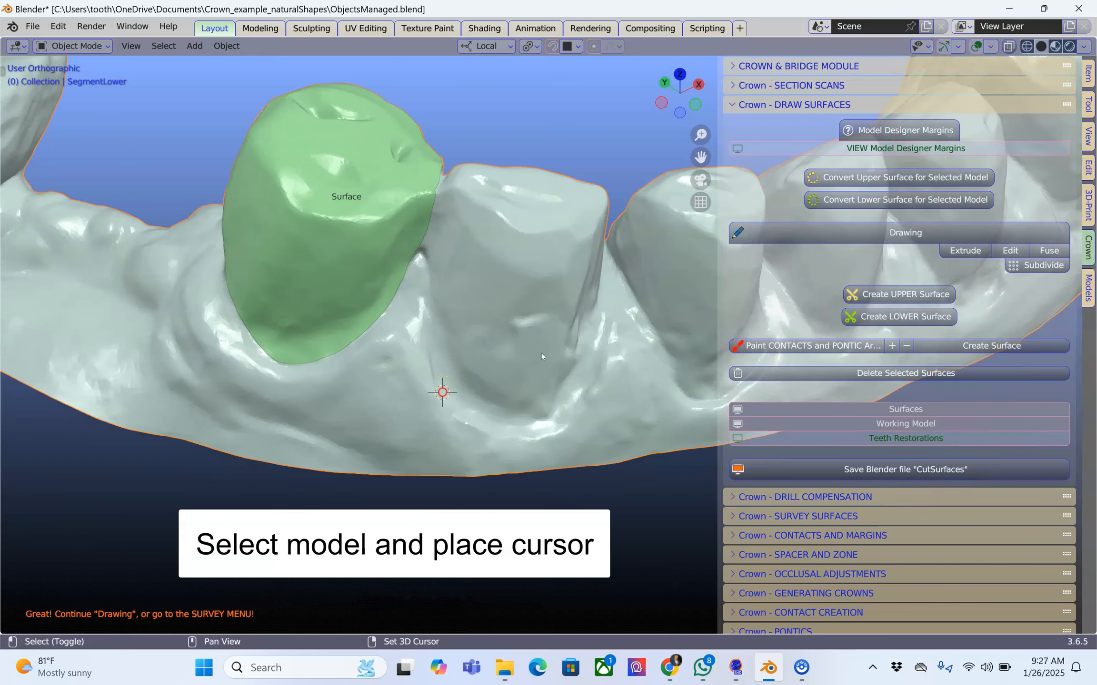
pyautogui.click(866, 234)
# Extrude margin points from the cursor along the base of the second prepared tooth.
pyautogui.click(458, 395)
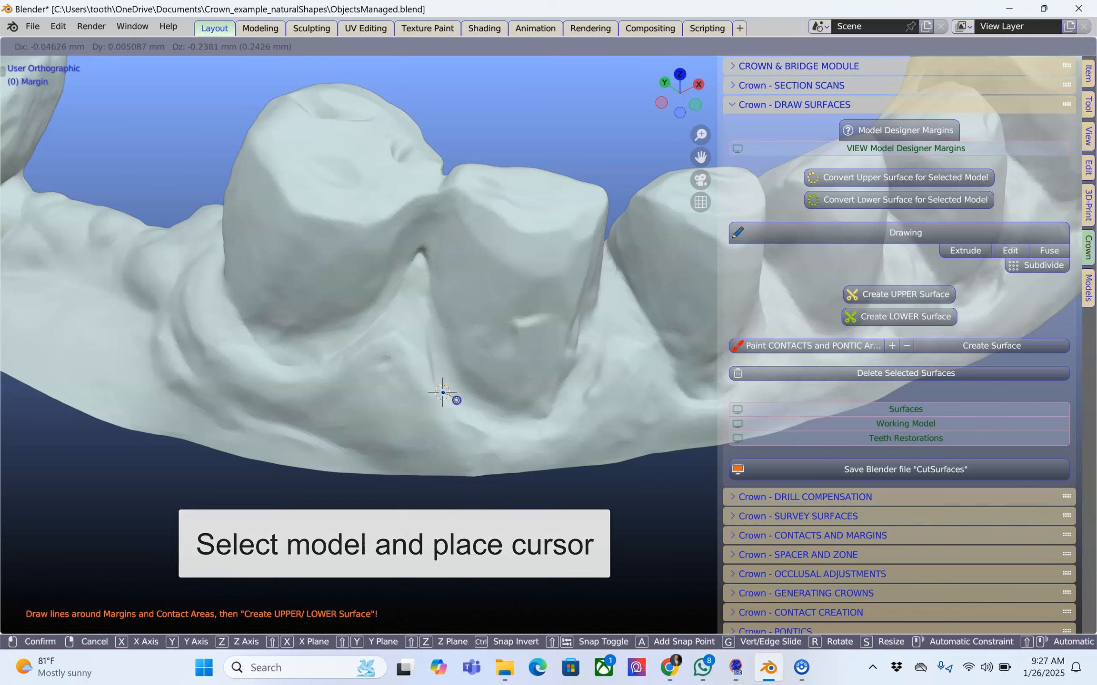
pyautogui.click(476, 415)
pyautogui.moveTo(490, 431); pyautogui.dragTo(491, 444, button='middle')
pyautogui.press('e')
pyautogui.click(502, 424)
pyautogui.press('e')
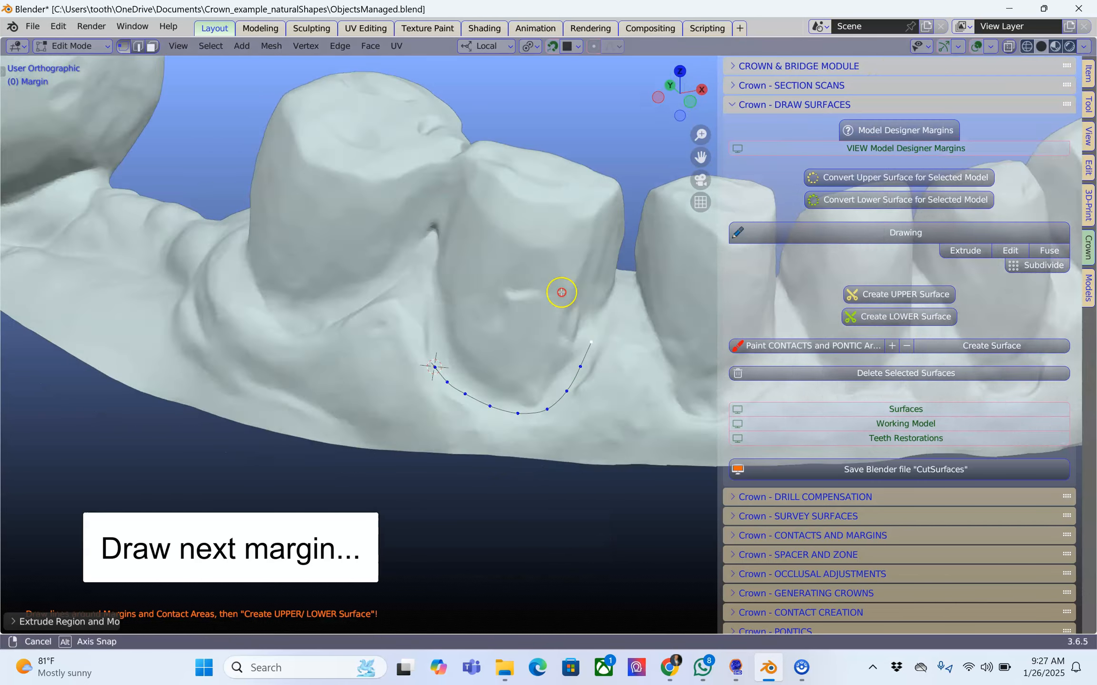
pyautogui.moveTo(558, 288); pyautogui.dragTo(534, 319, button='middle')
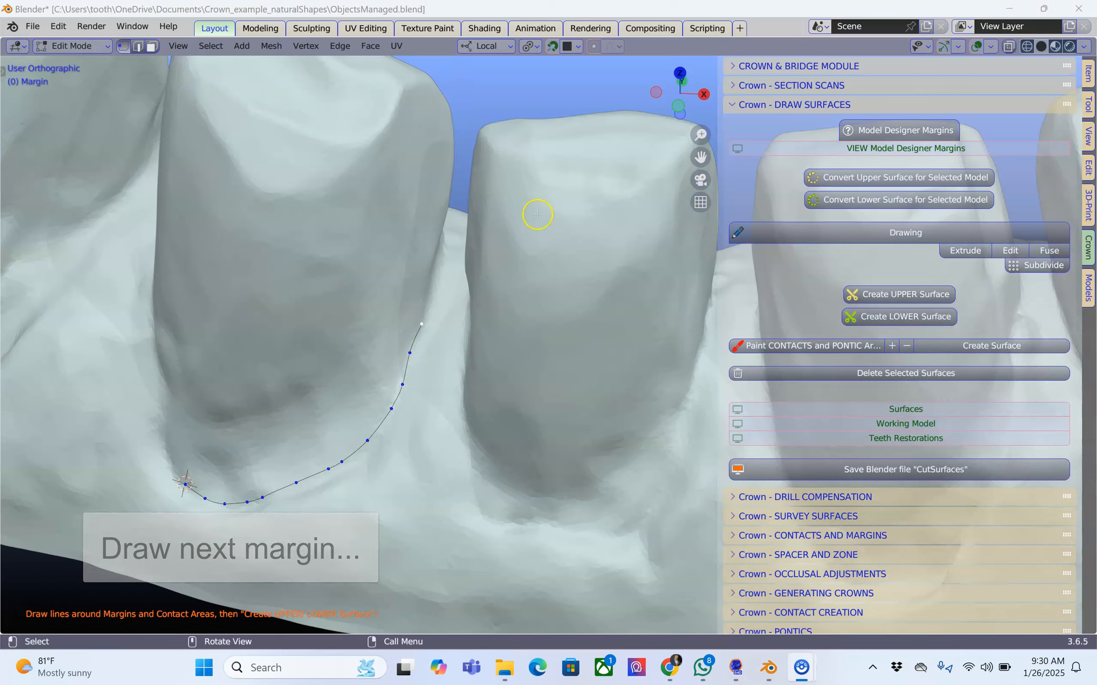
# Clip the view to a region around the third prepared tooth to expose the side hidden by its neighbour.
pyautogui.scroll(3, 447, 291)
pyautogui.moveTo(419, 306); pyautogui.dragTo(375, 261, button='middle')
pyautogui.moveTo(418, 175); pyautogui.dragTo(366, 245, button='middle')
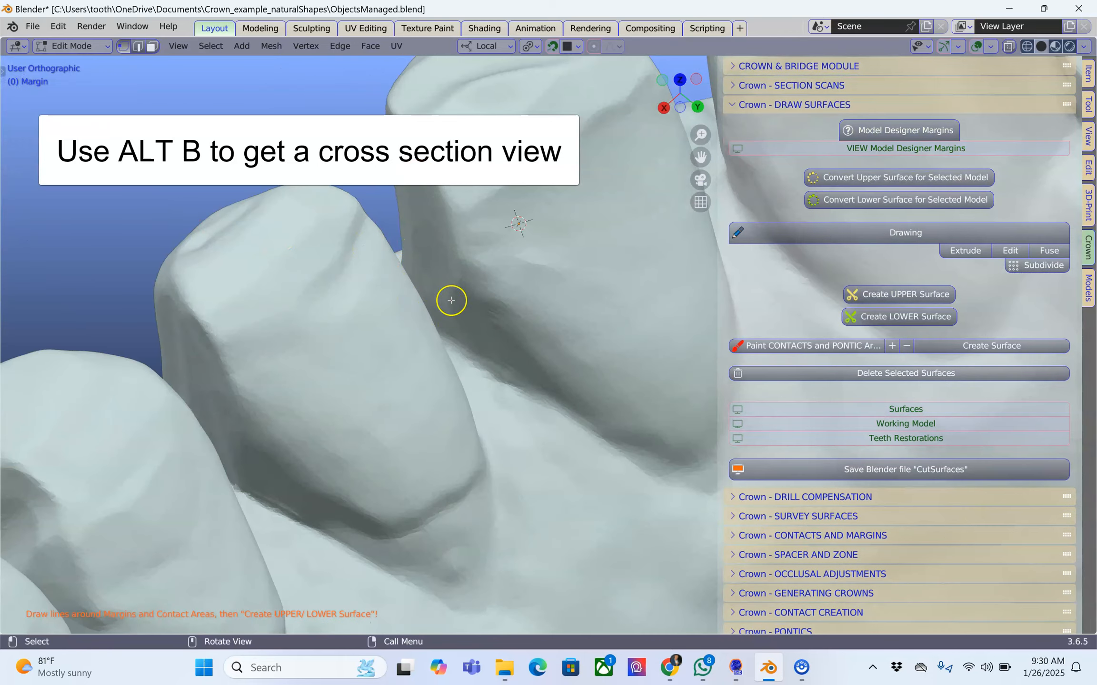
pyautogui.moveTo(442, 310); pyautogui.dragTo(460, 268, button='middle')
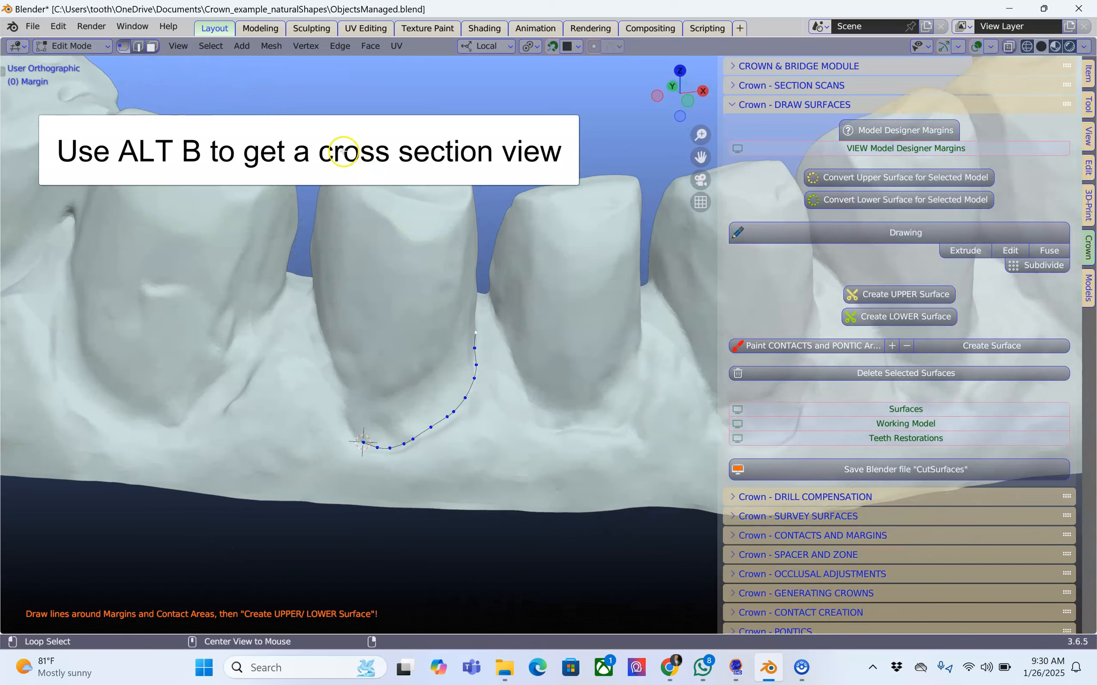
pyautogui.hotkey('alt', 'b')
pyautogui.moveTo(307, 126); pyautogui.dragTo(313, 135)
pyautogui.moveTo(490, 448); pyautogui.dragTo(486, 536)
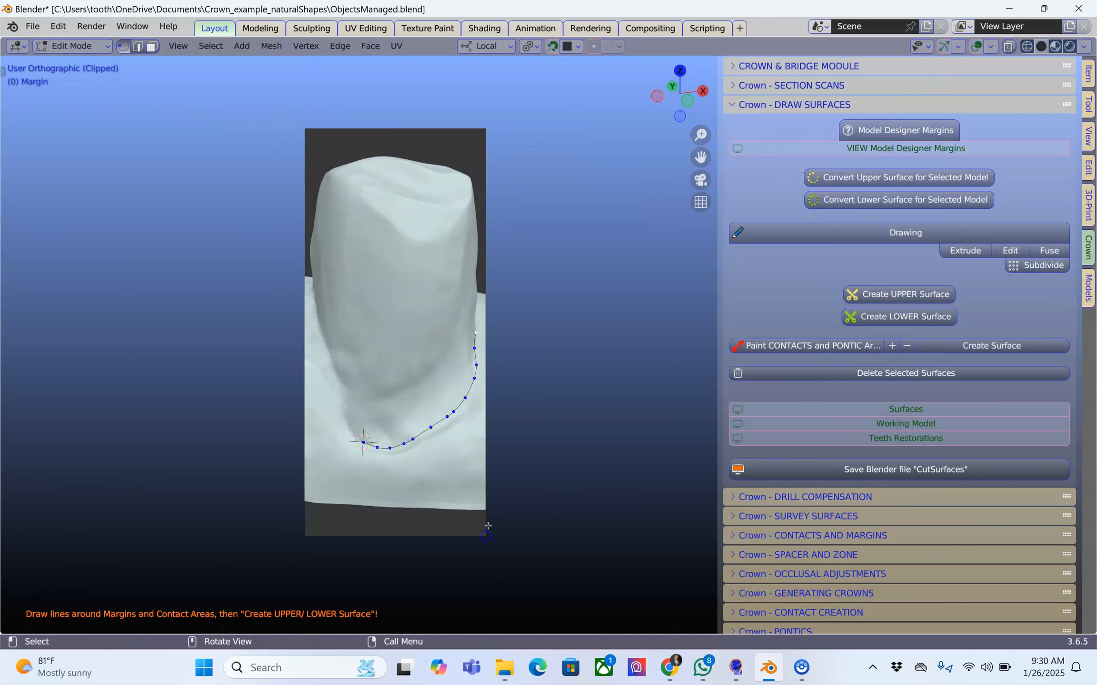
pyautogui.moveTo(519, 353); pyautogui.dragTo(412, 356, button='middle')
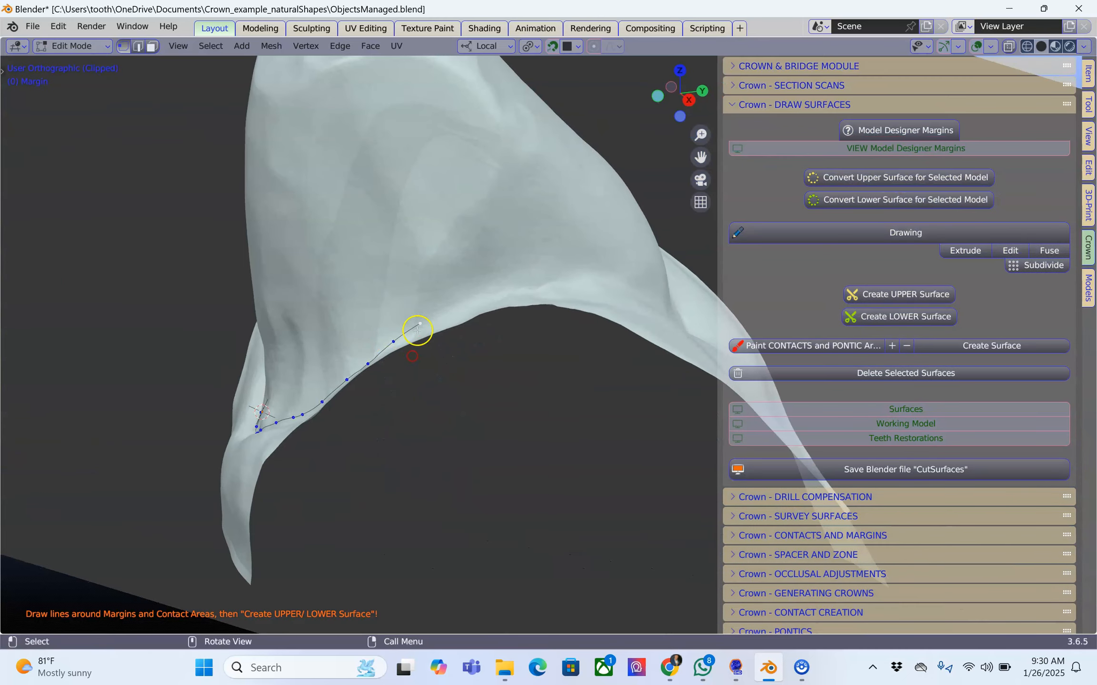
# Extrude margin points up the exposed side of the third tooth to its upper edge within the clipped view.
pyautogui.press('r')
pyautogui.click(432, 307)
pyautogui.press('e')
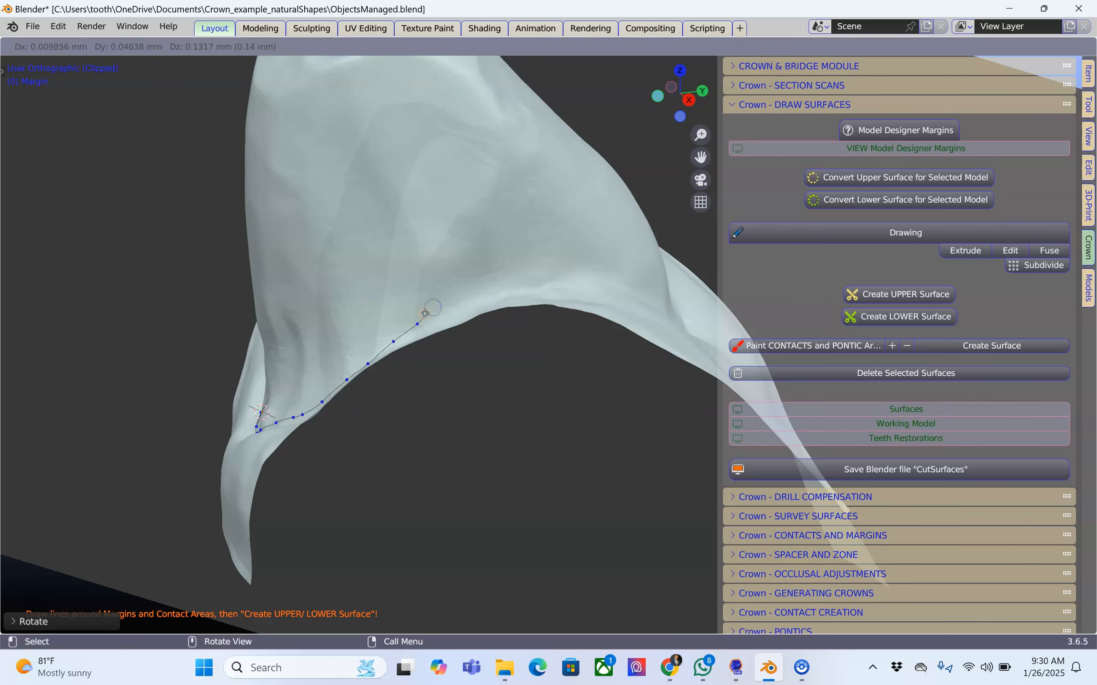
pyautogui.click(434, 302)
pyautogui.press('e')
pyautogui.click(455, 276)
pyautogui.press('e')
pyautogui.click(480, 238)
pyautogui.press('e')
pyautogui.click(501, 199)
pyautogui.press('e')
pyautogui.click(509, 160)
pyautogui.press('e')
pyautogui.click(508, 127)
pyautogui.press('e')
pyautogui.click(493, 96)
pyautogui.moveTo(455, 154); pyautogui.dragTo(494, 264, button='middle')
pyautogui.scroll(-3, 494, 263)
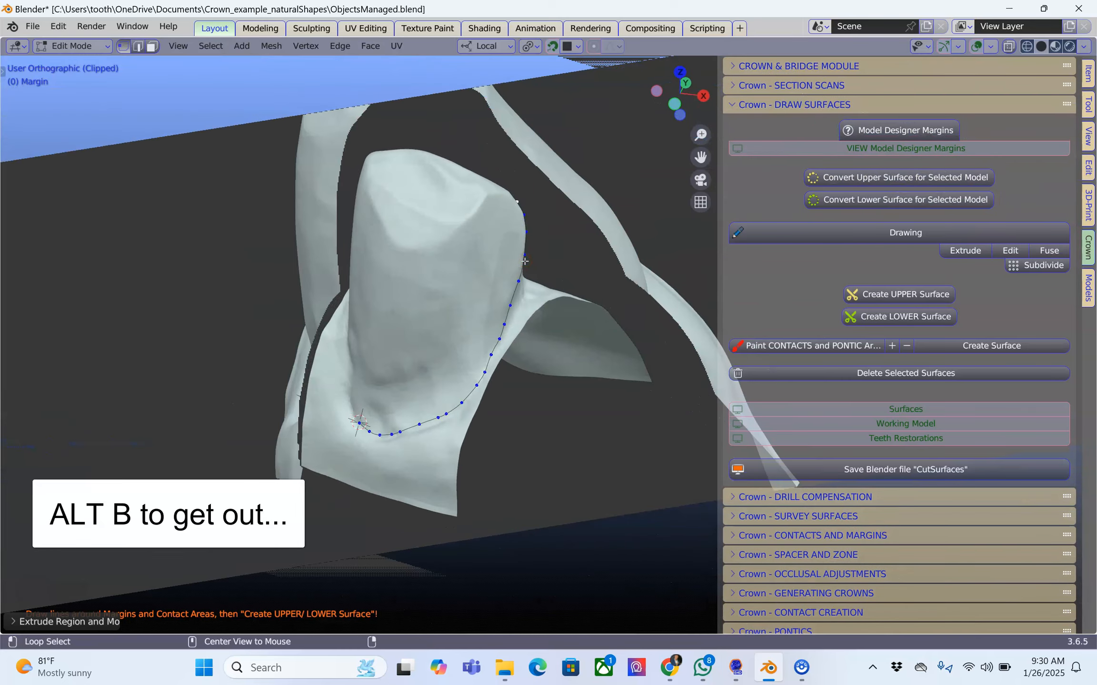
# Turn off the view clipping and continue the third tooth's margin line on the full model.
pyautogui.hotkey('alt', 'b')
pyautogui.scroll(3, 427, 268)
pyautogui.moveTo(428, 268); pyautogui.dragTo(374, 263, button='middle')
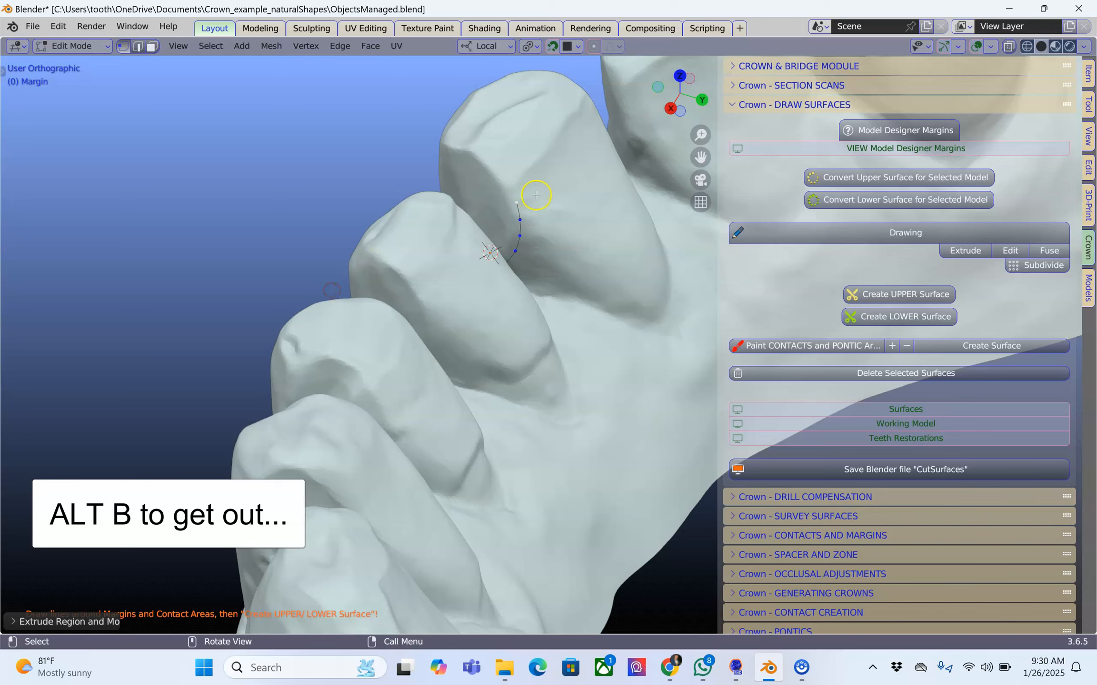
pyautogui.scroll(2, 536, 195)
pyautogui.moveTo(511, 165); pyautogui.dragTo(498, 138)
pyautogui.moveTo(506, 188); pyautogui.dragTo(500, 187)
pyautogui.moveTo(501, 210); pyautogui.dragTo(491, 206)
pyautogui.scroll(-2, 481, 212)
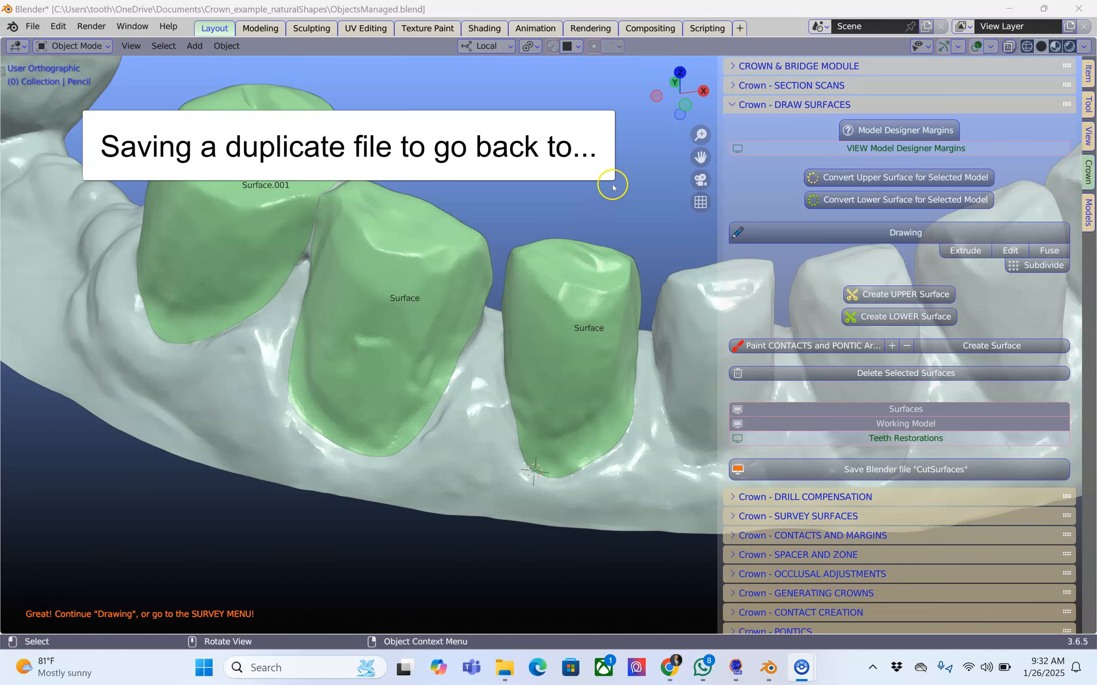
# Save the current scene with its cut surfaces as a duplicate file using the crown module's save option.
pyautogui.scroll(-1, 598, 223)
pyautogui.keyDown('shift'); pyautogui.moveTo(589, 222); pyautogui.dragTo(477, 244, button='middle'); pyautogui.keyUp('shift')
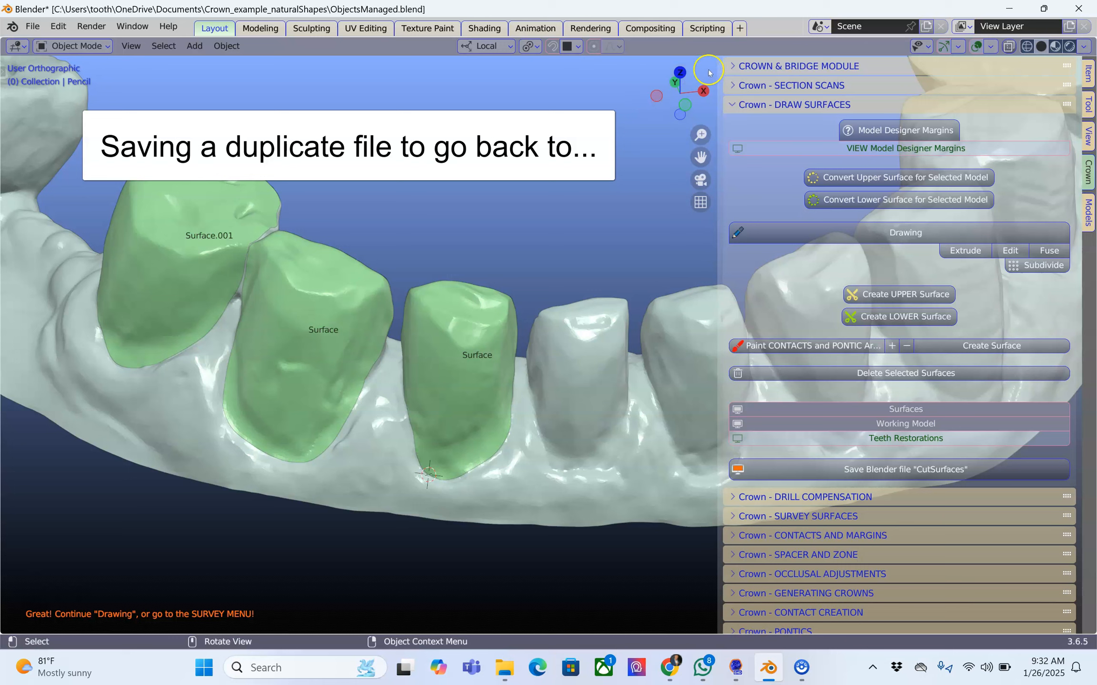
pyautogui.click(734, 66)
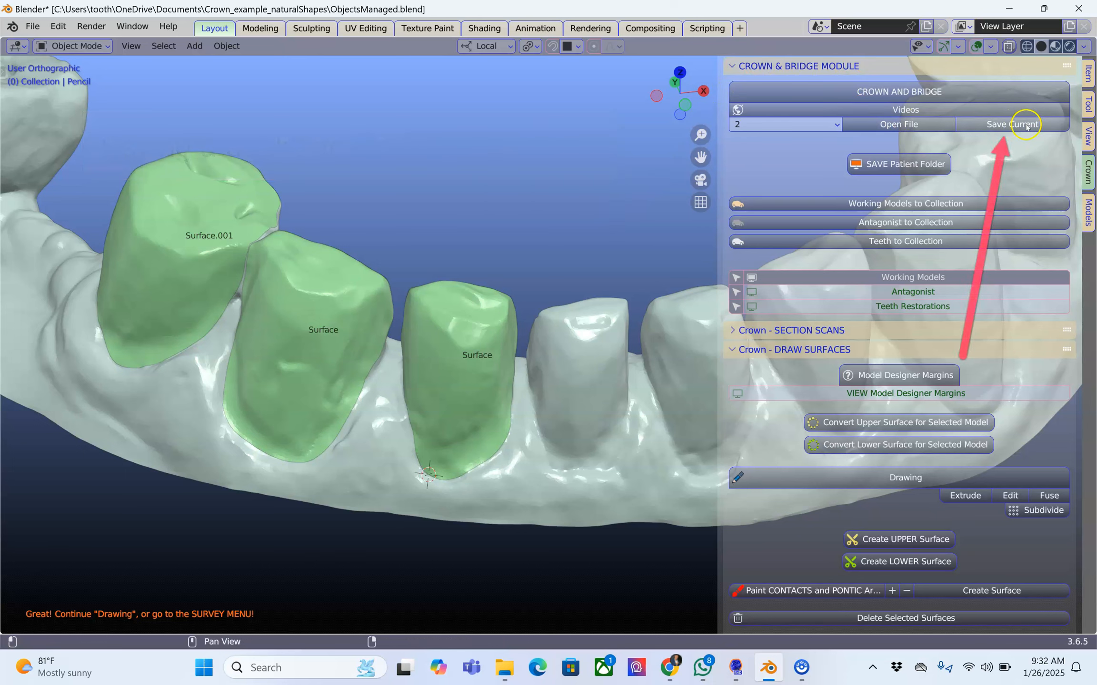
pyautogui.click(1005, 127)
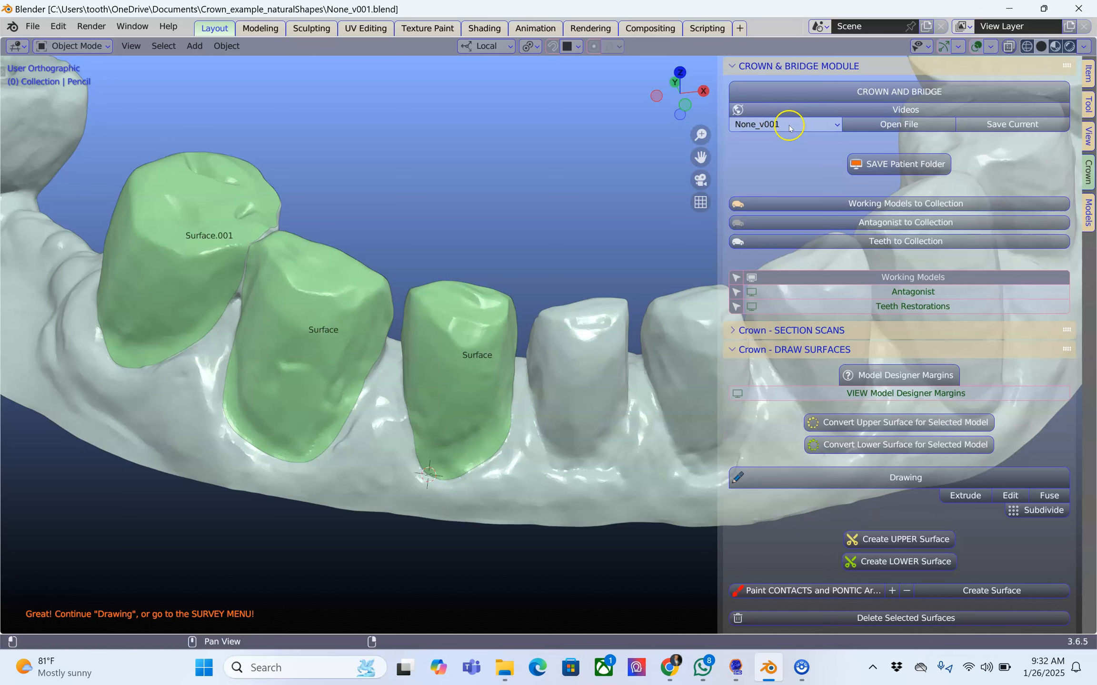
# Check the crown module's list of saved scene files.
pyautogui.click(836, 125)
pyautogui.click(836, 125)
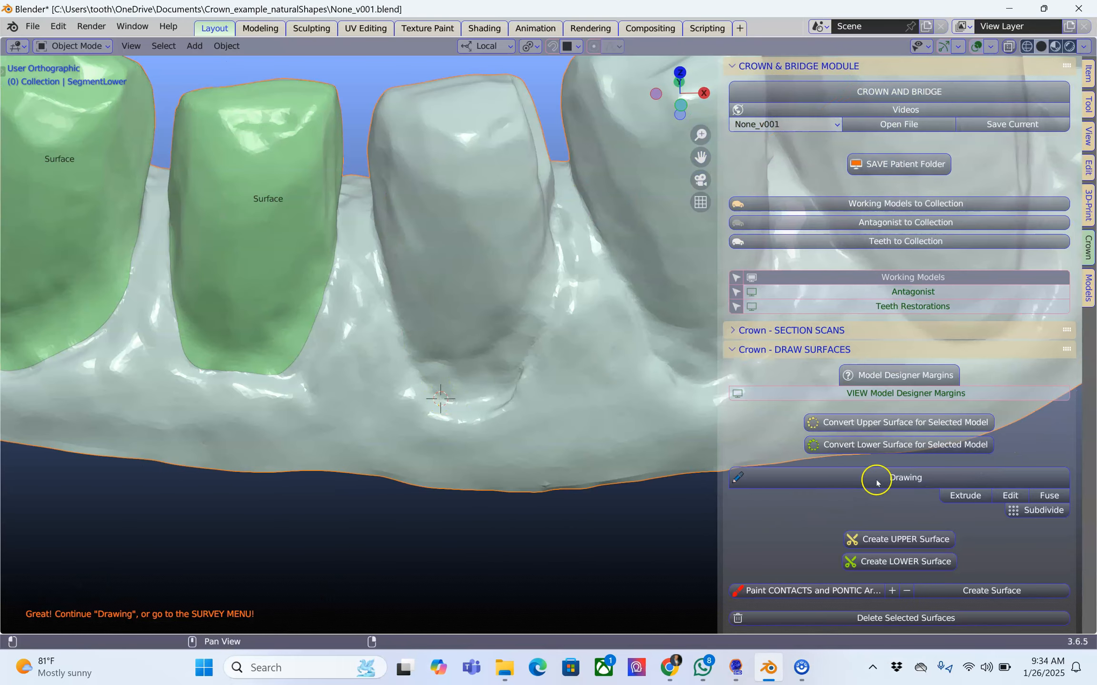
# Start a margin drawing at the base of the fourth prepared tooth and extrude points around its lower edge and up one side.
pyautogui.click(876, 482)
pyautogui.moveTo(465, 416)
pyautogui.mouseDown(button='middle')
pyautogui.moveTo(516, 438)
pyautogui.moveTo(483, 440)
pyautogui.mouseUp(button='middle')
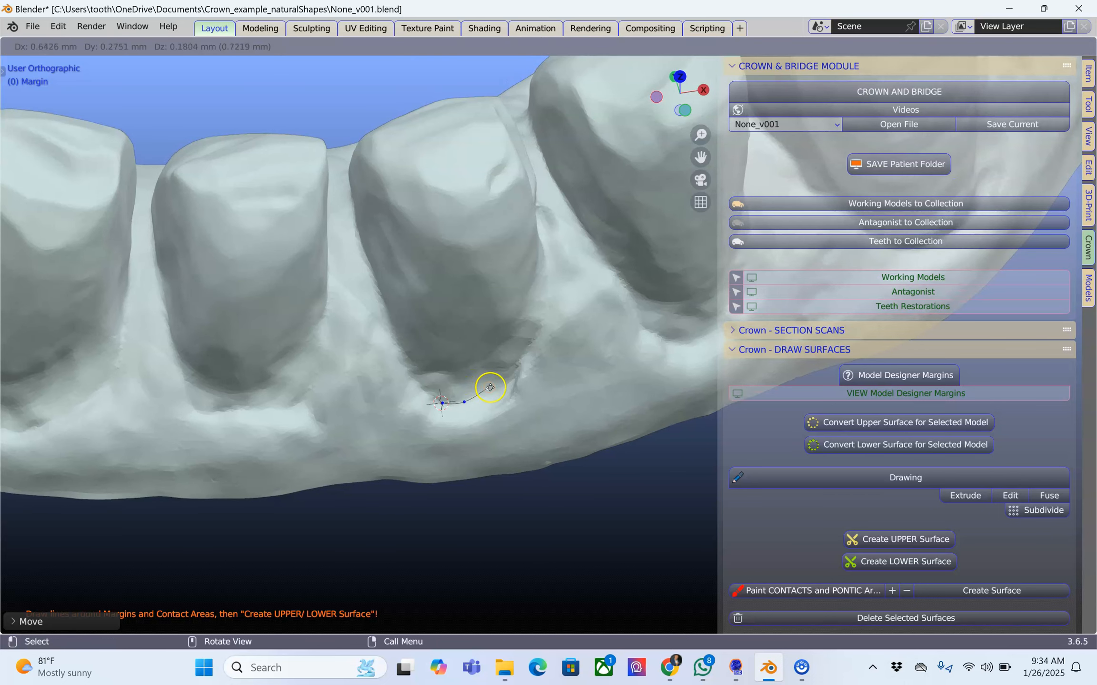
pyautogui.click(501, 387)
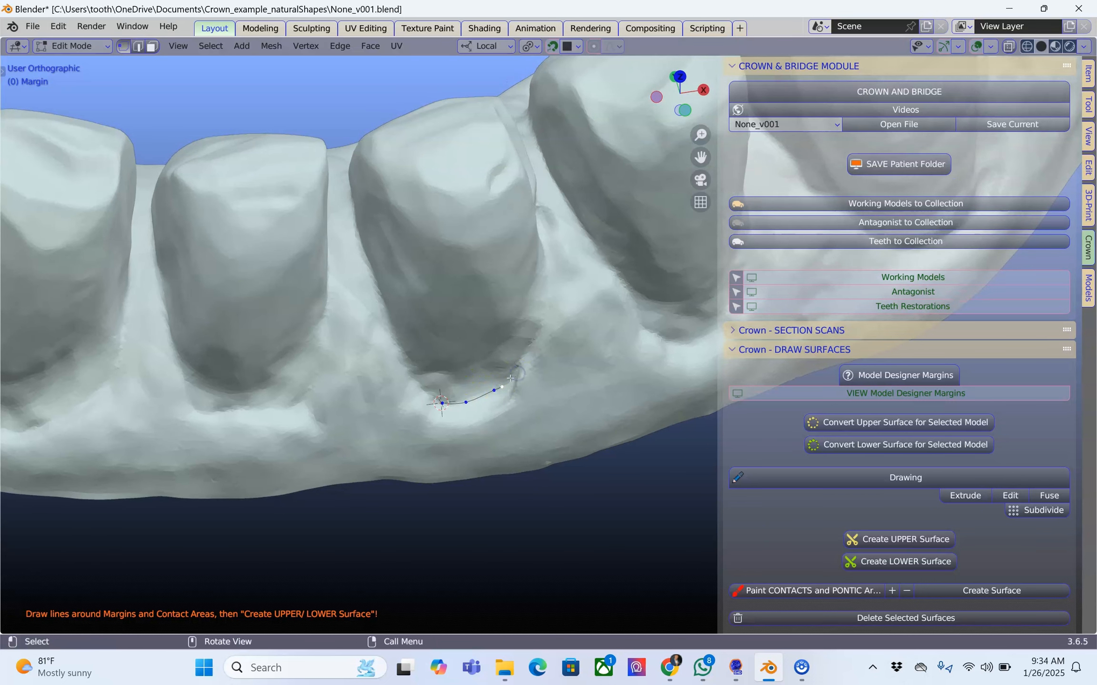
pyautogui.press('e')
pyautogui.click(514, 371)
pyautogui.press('e')
pyautogui.click(522, 355)
pyautogui.press('e')
pyautogui.click(533, 335)
pyautogui.press('e')
pyautogui.click(543, 316)
# Clip the view to a region around the fourth prepared tooth to expose its side.
pyautogui.moveTo(543, 317); pyautogui.dragTo(482, 242, button='middle')
pyautogui.press('b')
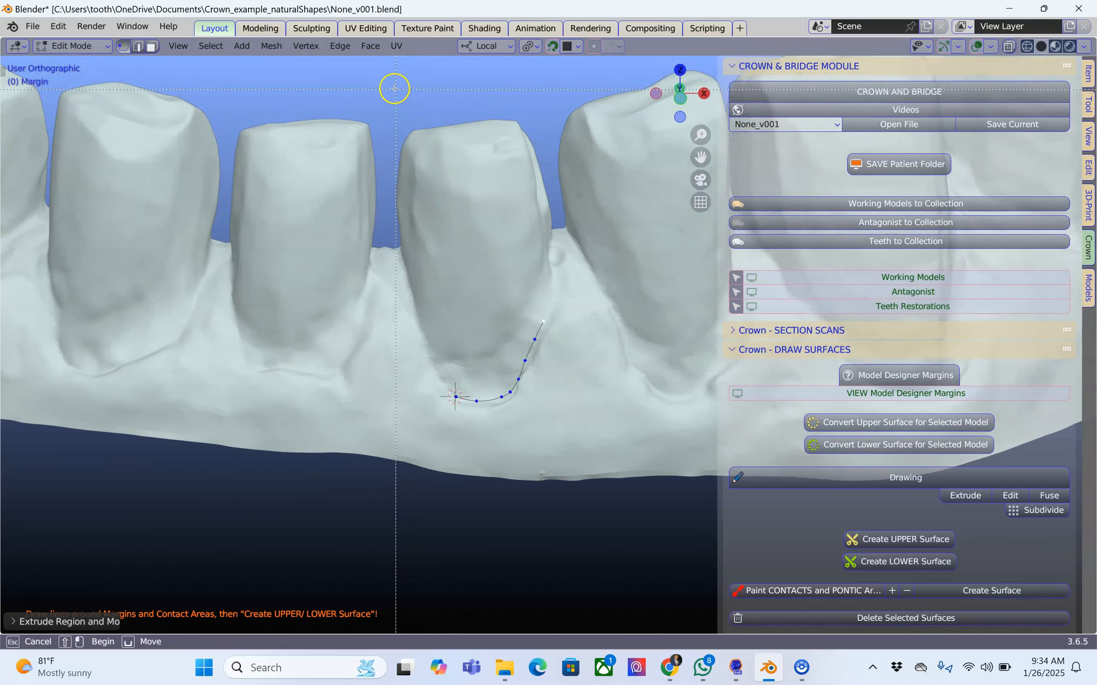
pyautogui.moveTo(394, 88); pyautogui.dragTo(563, 492)
# Extrude margin points up the exposed side of the fourth tooth to its upper edge within the clipped view.
pyautogui.moveTo(580, 375); pyautogui.dragTo(433, 399, button='middle')
pyautogui.scroll(3, 500, 352)
pyautogui.keyDown('shift'); pyautogui.moveTo(500, 353); pyautogui.dragTo(381, 405, button='middle'); pyautogui.keyUp('shift')
pyautogui.scroll(1, 382, 383)
pyautogui.moveTo(382, 363); pyautogui.dragTo(382, 369, button='middle')
pyautogui.moveTo(384, 358); pyautogui.dragTo(416, 334)
pyautogui.moveTo(417, 333); pyautogui.dragTo(436, 318)
pyautogui.moveTo(437, 317); pyautogui.dragTo(454, 305)
pyautogui.moveTo(454, 304); pyautogui.dragTo(515, 273, button='middle')
pyautogui.moveTo(522, 267); pyautogui.dragTo(520, 268)
pyautogui.moveTo(520, 268); pyautogui.dragTo(647, 497, button='middle')
pyautogui.moveTo(647, 497); pyautogui.dragTo(671, 520)
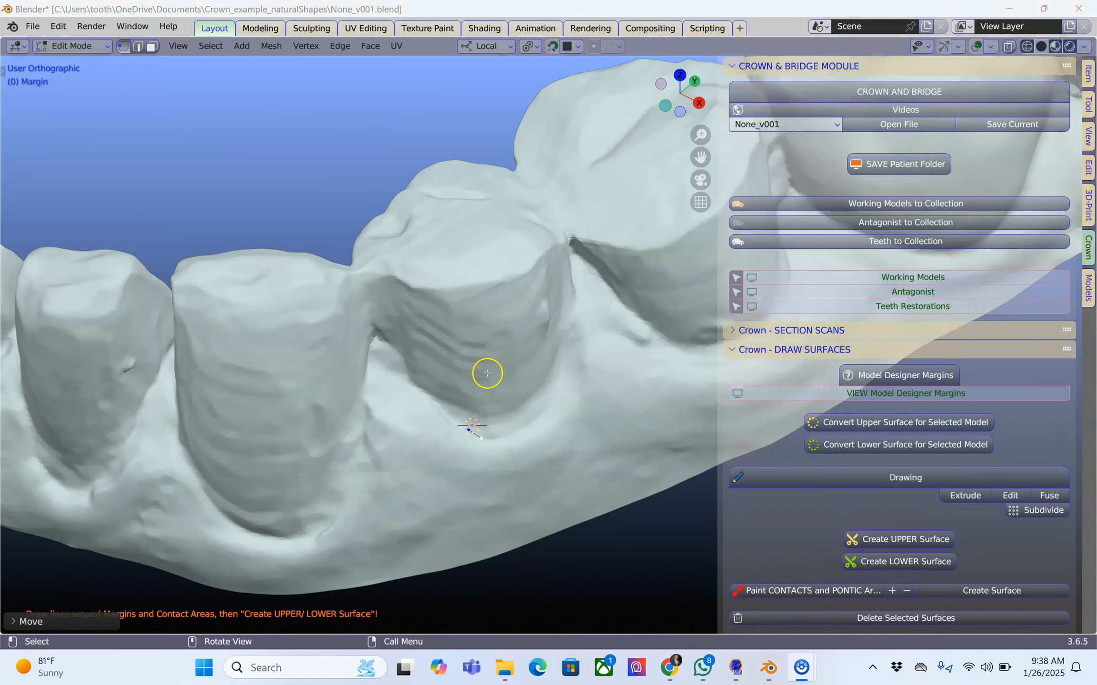
# Show the existing cut surfaces on the working model while the next tooth's margin is being drawn.
pyautogui.keyDown('shift'); pyautogui.moveTo(486, 374); pyautogui.dragTo(486, 354, button='middle'); pyautogui.keyUp('shift')
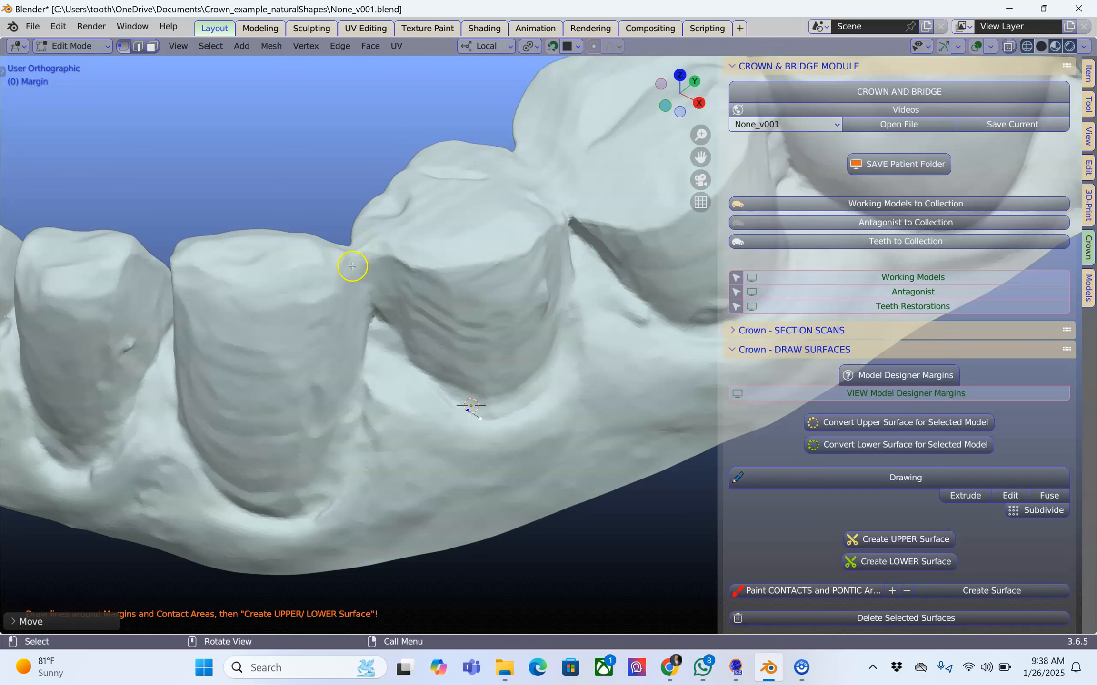
pyautogui.scroll(-6, 971, 456)
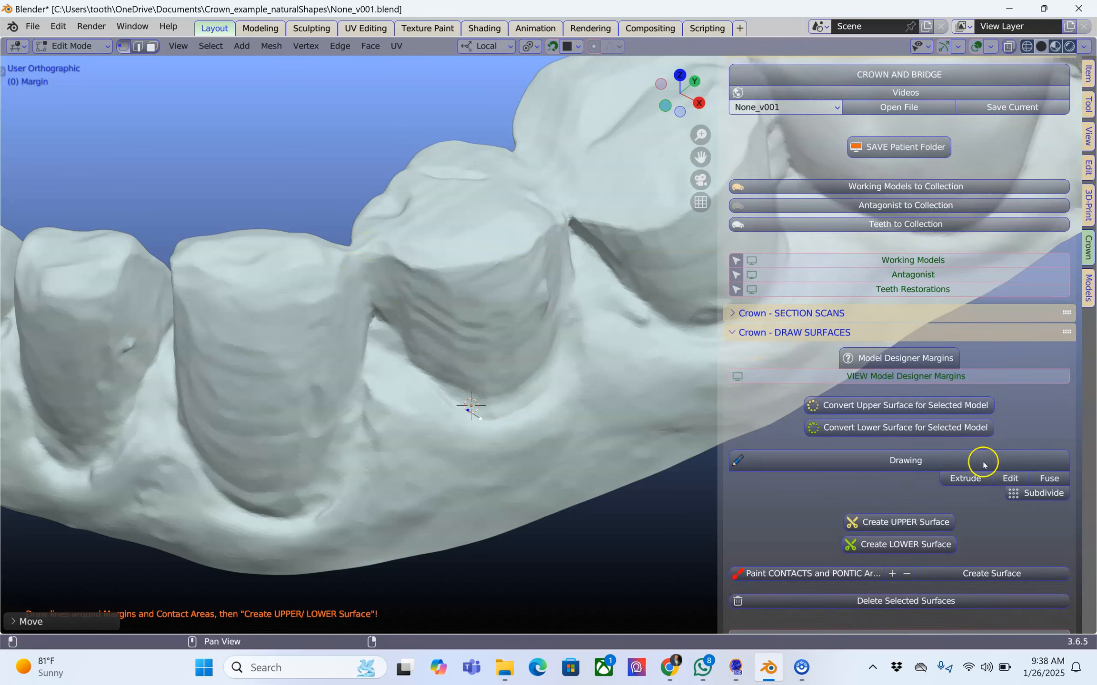
pyautogui.scroll(-1, 898, 517)
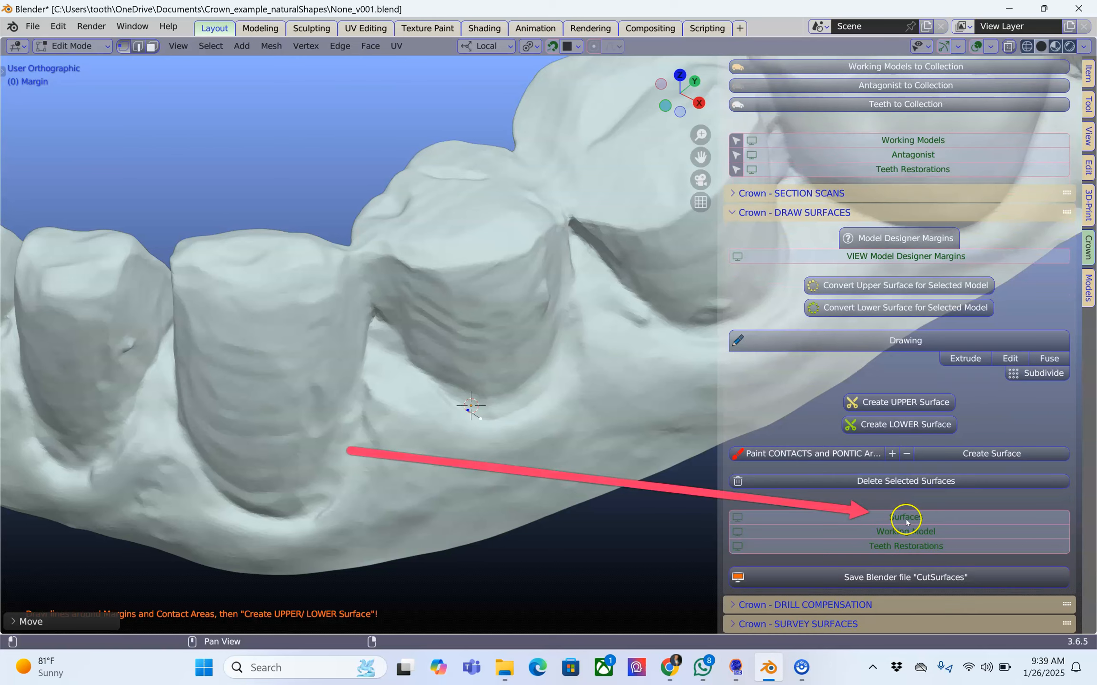
pyautogui.click(910, 517)
pyautogui.moveTo(538, 422); pyautogui.dragTo(494, 422, button='middle')
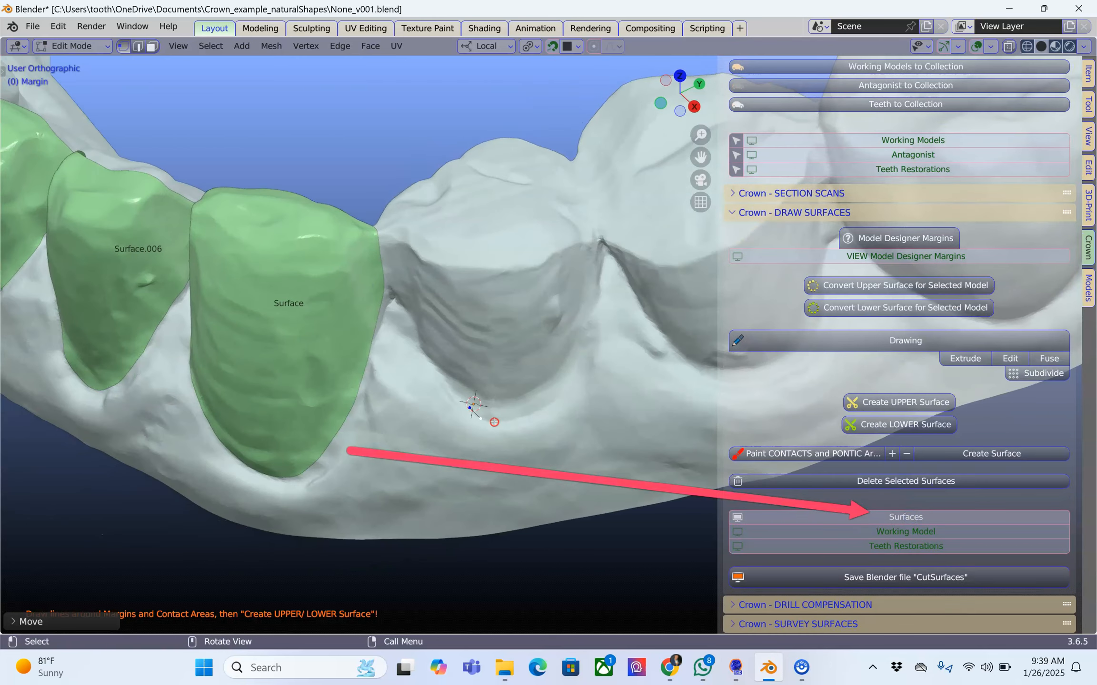
# Extend the margin line along the base of the tooth directly behind the last finished surface.
pyautogui.scroll(2, 497, 425)
pyautogui.moveTo(467, 447); pyautogui.dragTo(478, 454)
pyautogui.moveTo(479, 455); pyautogui.dragTo(508, 446)
pyautogui.moveTo(508, 446); pyautogui.dragTo(533, 436)
pyautogui.moveTo(534, 435); pyautogui.dragTo(558, 419)
pyautogui.moveTo(558, 419); pyautogui.dragTo(577, 395)
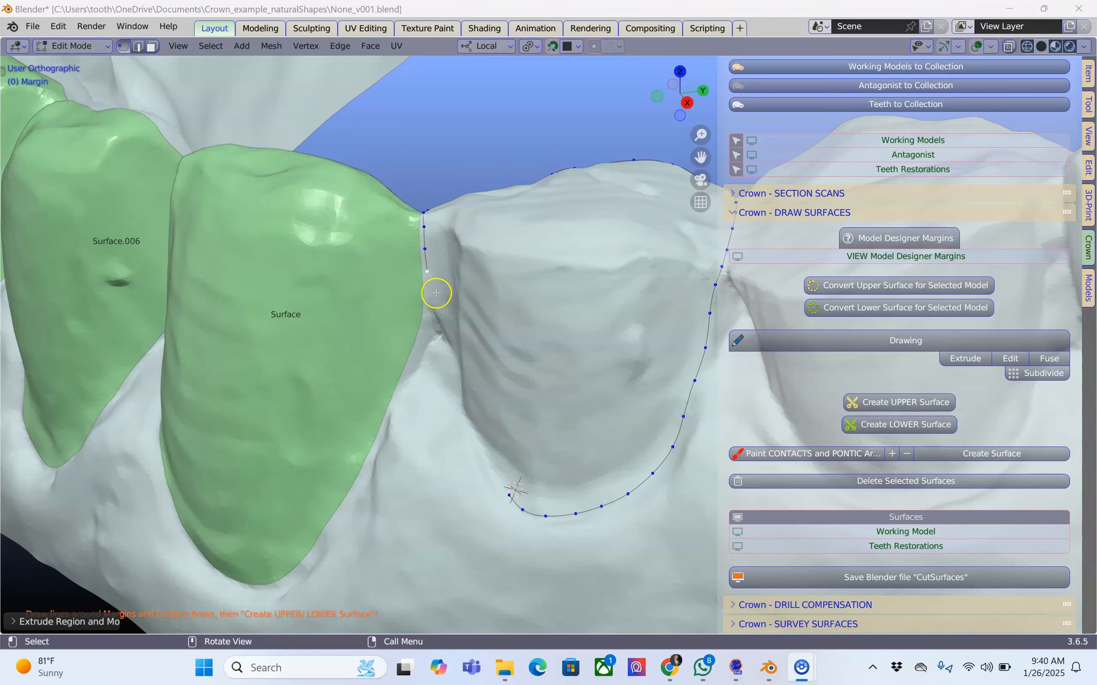
# Extrude margin points down between this tooth and the neighbouring green surface, towards the start of the line.
pyautogui.scroll(3, 416, 289)
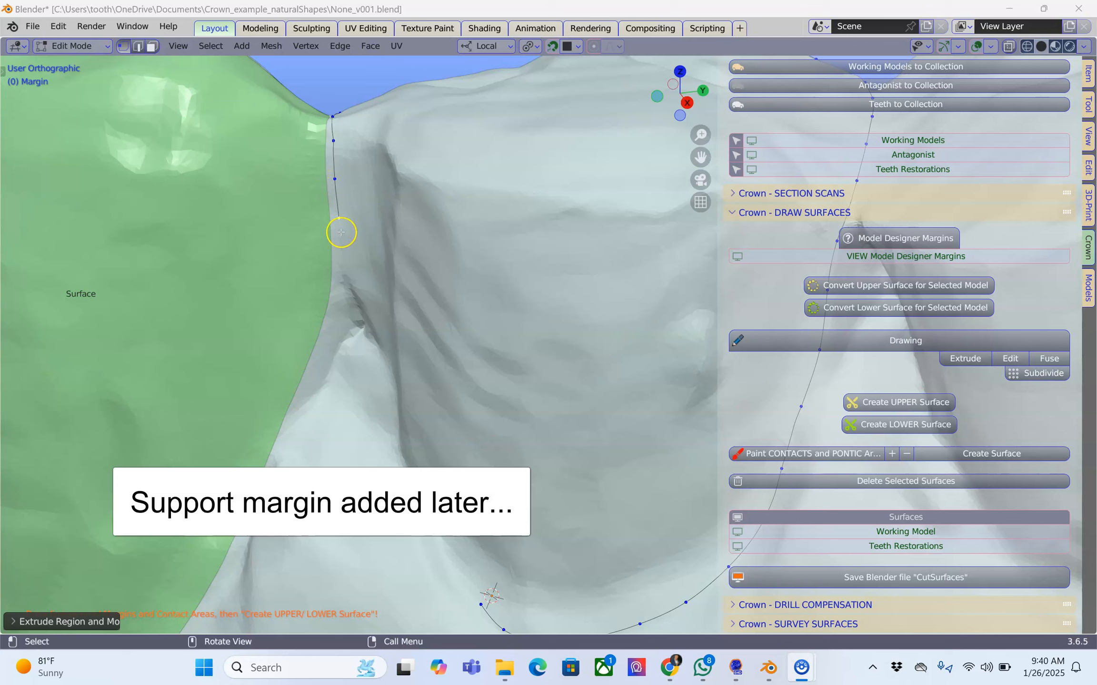
pyautogui.click(340, 248)
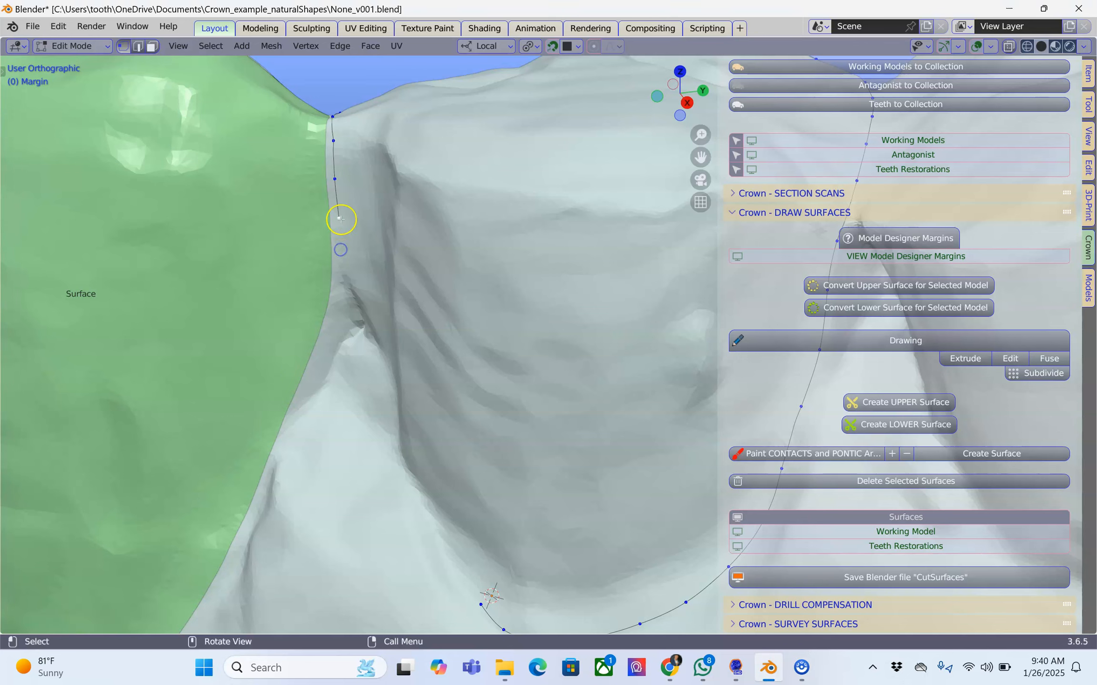
pyautogui.keyDown('ctrl'); pyautogui.rightClick(341, 251); pyautogui.keyUp('ctrl')
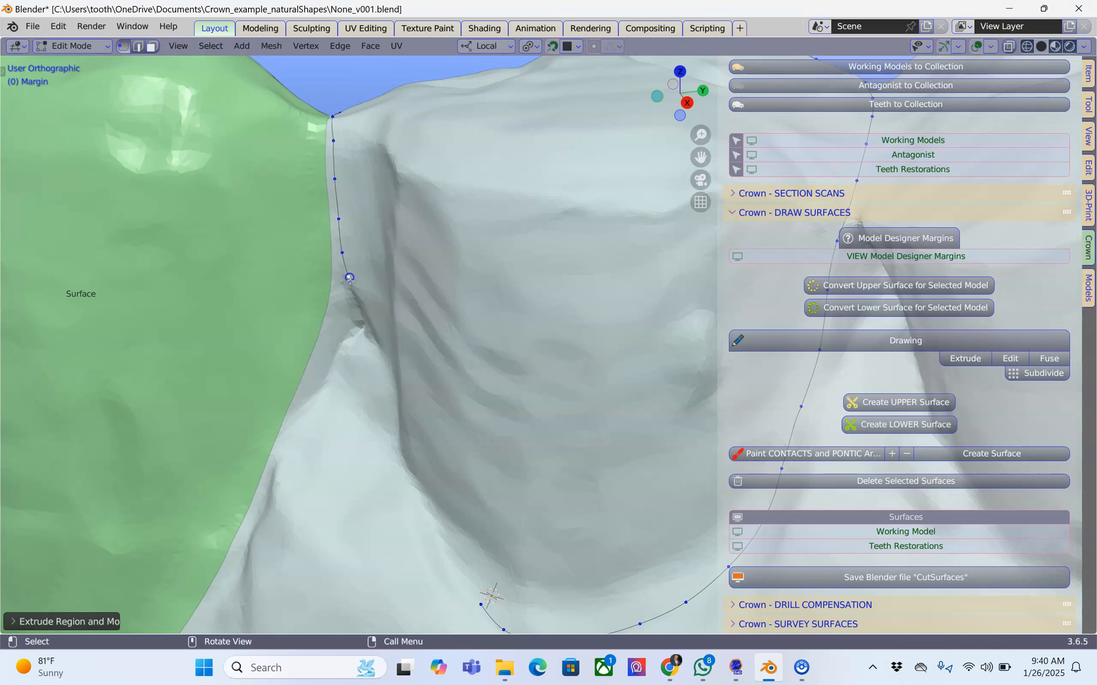
pyautogui.keyDown('ctrl'); pyautogui.rightClick(349, 276); pyautogui.keyUp('ctrl')
pyautogui.scroll(-2, 401, 296)
pyautogui.moveTo(401, 296); pyautogui.dragTo(433, 288, button='middle')
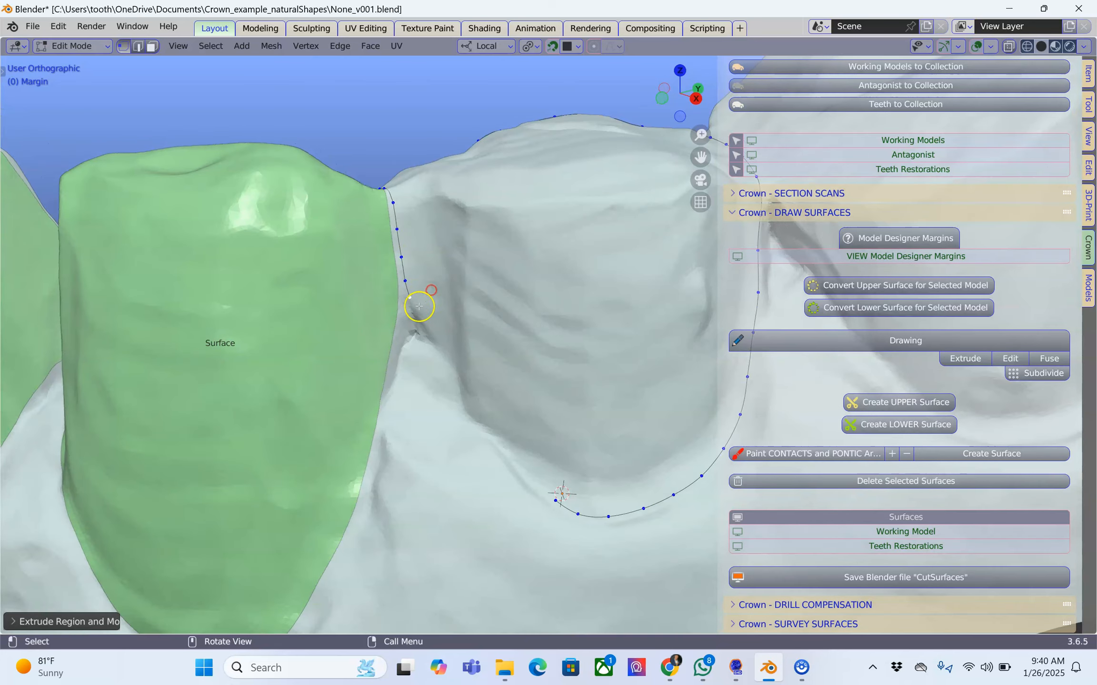
pyautogui.press('e')
pyautogui.click(444, 350)
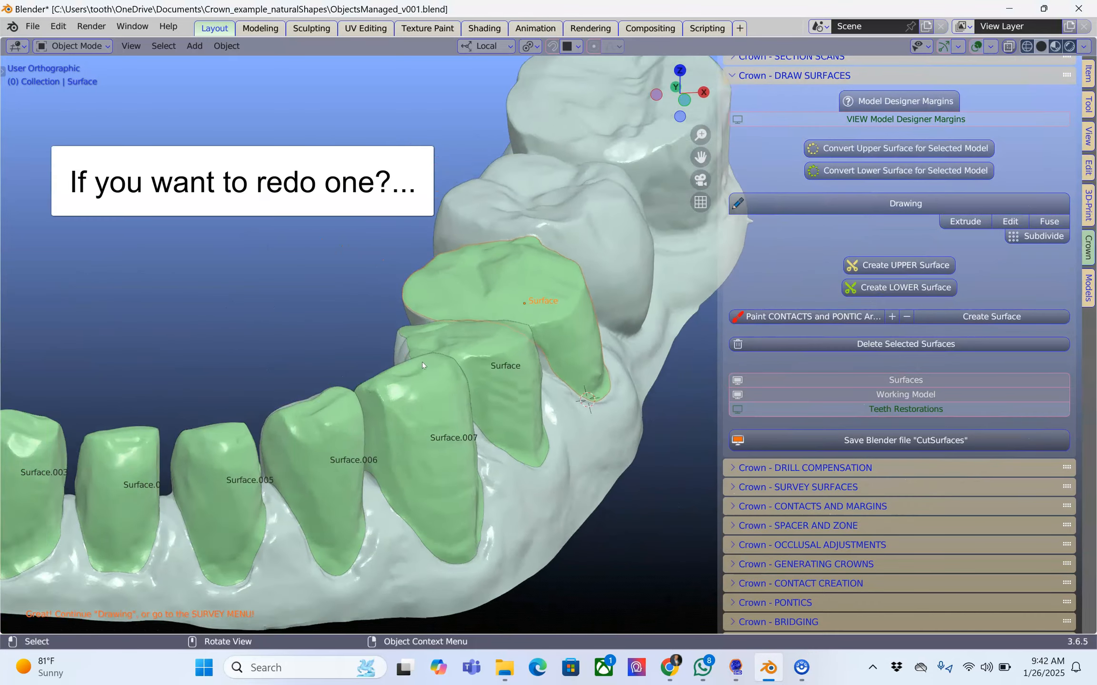
# Delete the cut surface of the rearmost prepared tooth.
pyautogui.moveTo(422, 362); pyautogui.dragTo(422, 376, button='middle')
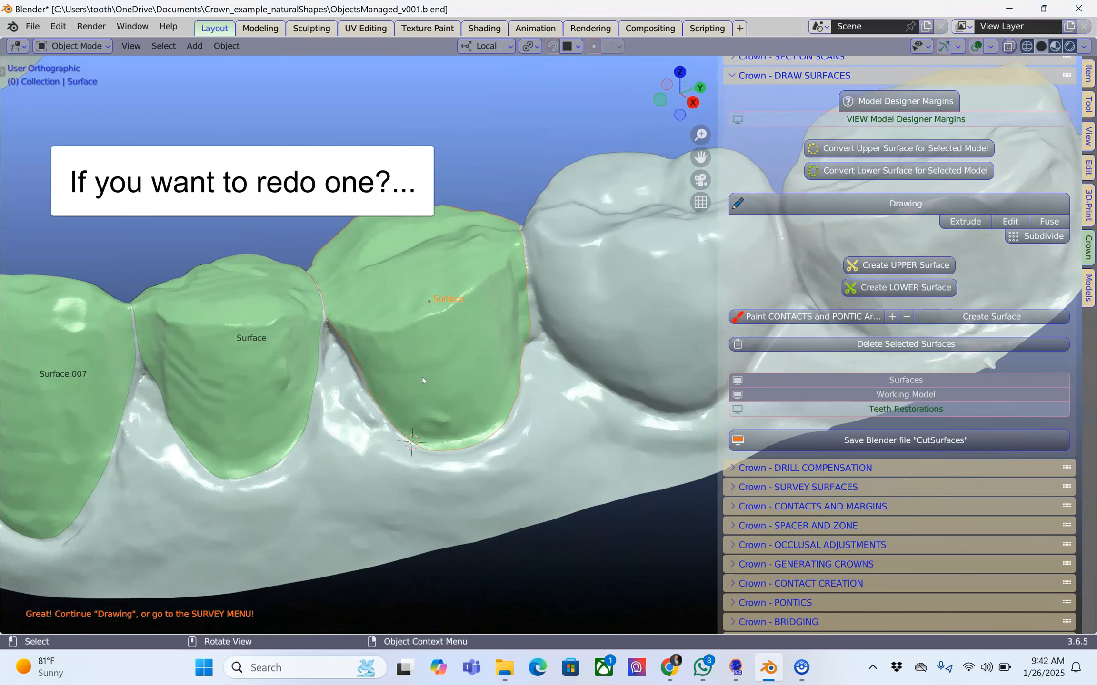
pyautogui.scroll(1, 422, 376)
pyautogui.click(447, 298)
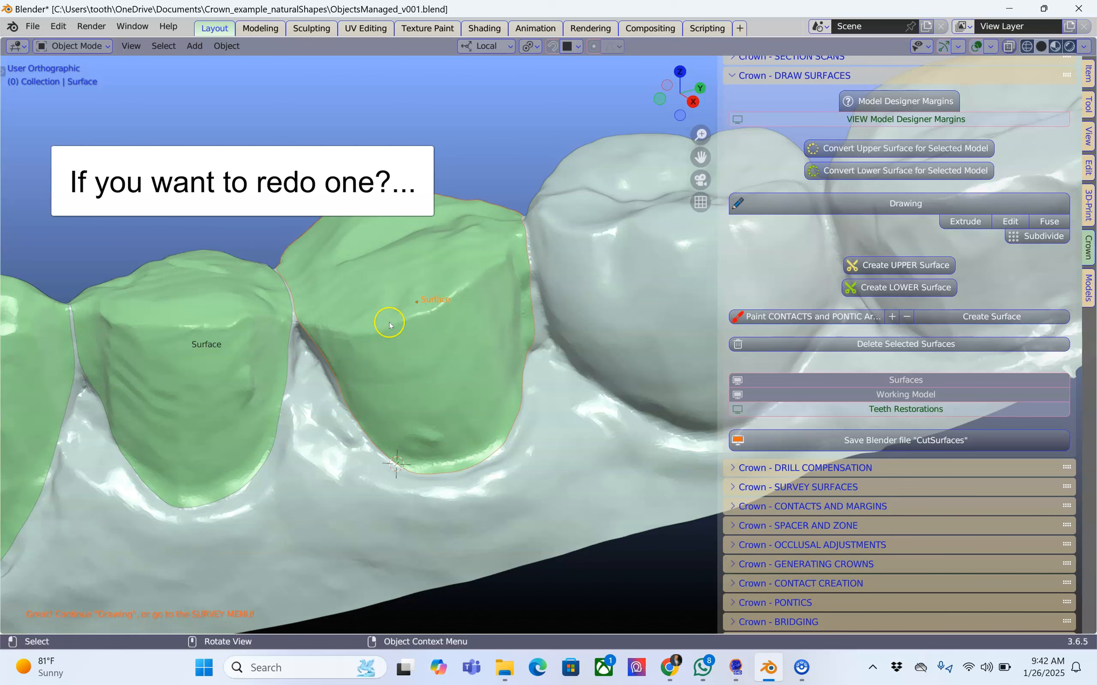
pyautogui.moveTo(340, 335); pyautogui.dragTo(311, 298, button='middle')
pyautogui.scroll(2, 311, 298)
pyautogui.moveTo(450, 339)
pyautogui.mouseDown(button='middle')
pyautogui.moveTo(454, 348)
pyautogui.moveTo(432, 340)
pyautogui.mouseUp(button='middle')
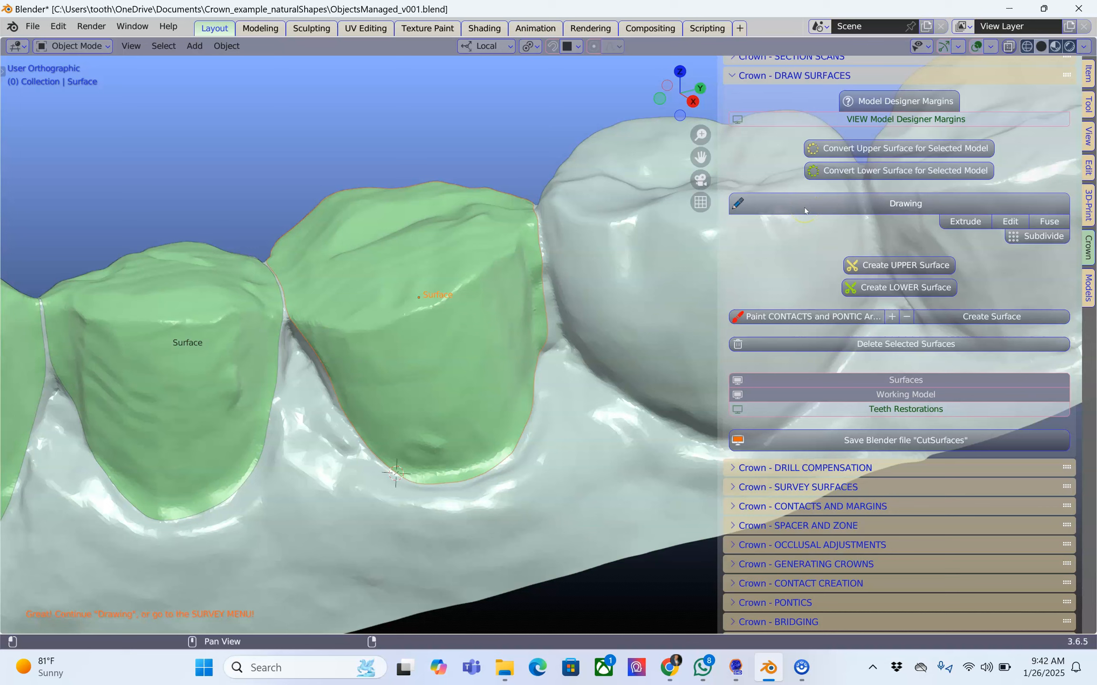
pyautogui.click(919, 348)
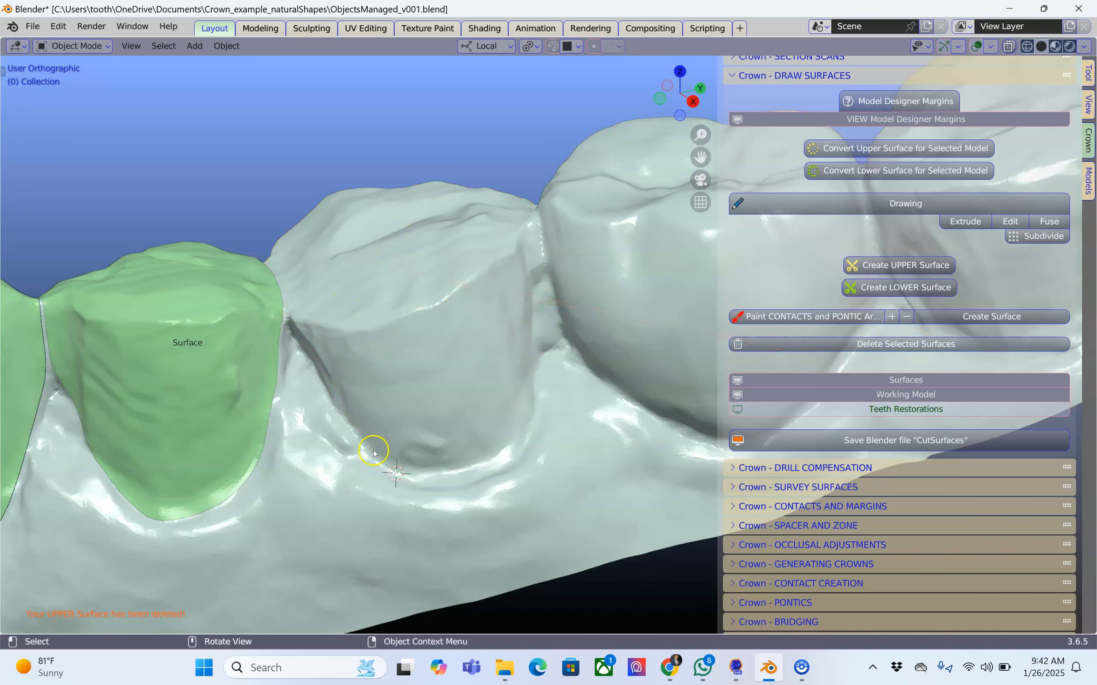
pyautogui.press('ctrl')
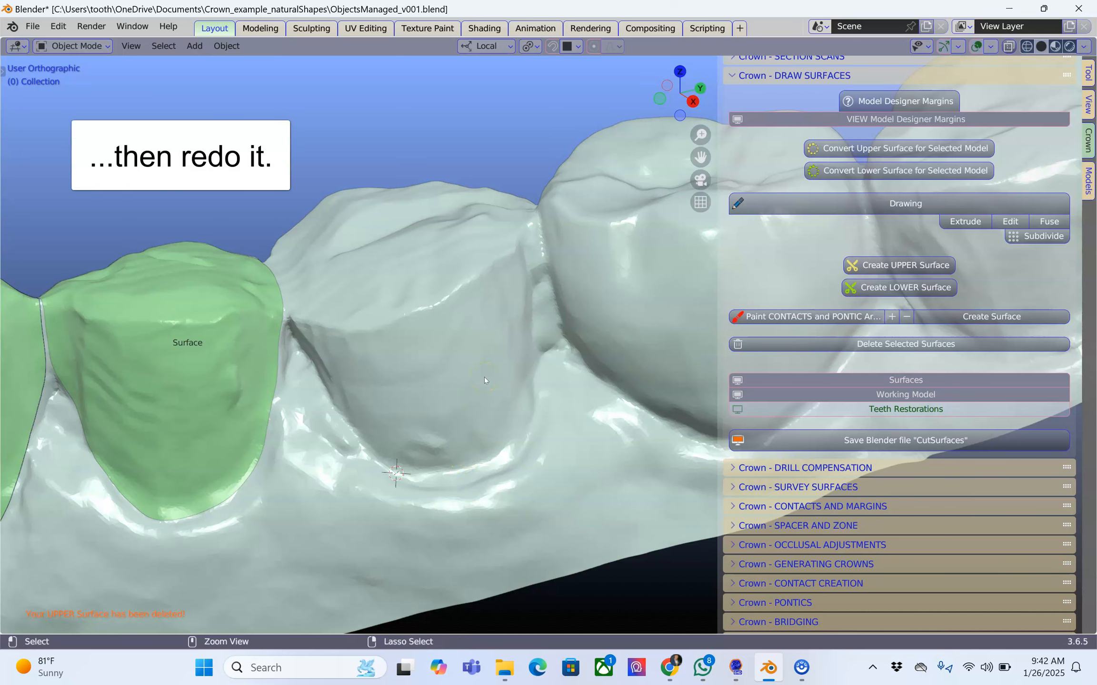
pyautogui.hotkey('ctrl', 'shift', 'z')
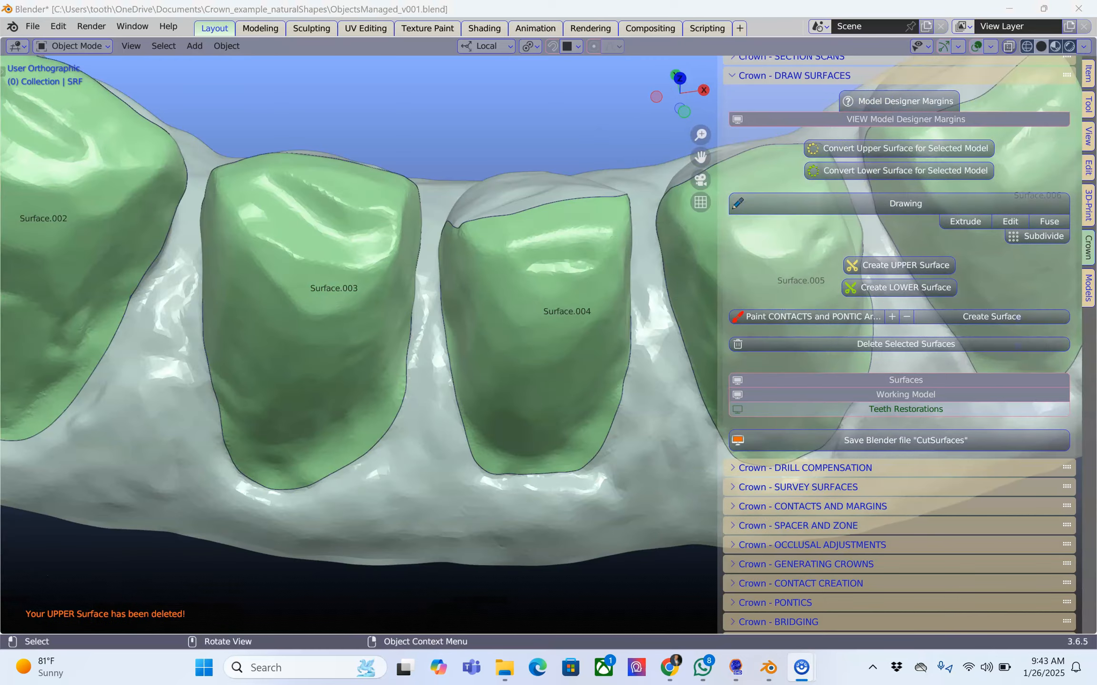
# Inspect the cut surfaces along the arch from above for undercut areas.
pyautogui.scroll(-5, 394, 428)
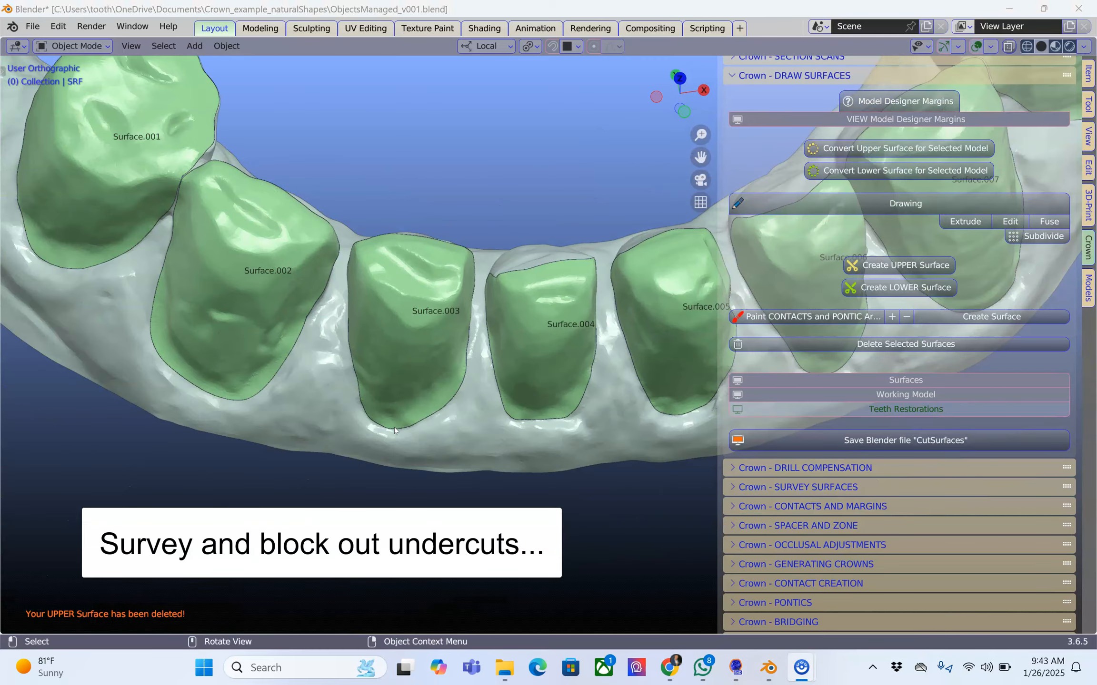
pyautogui.moveTo(394, 428); pyautogui.dragTo(470, 367, button='middle')
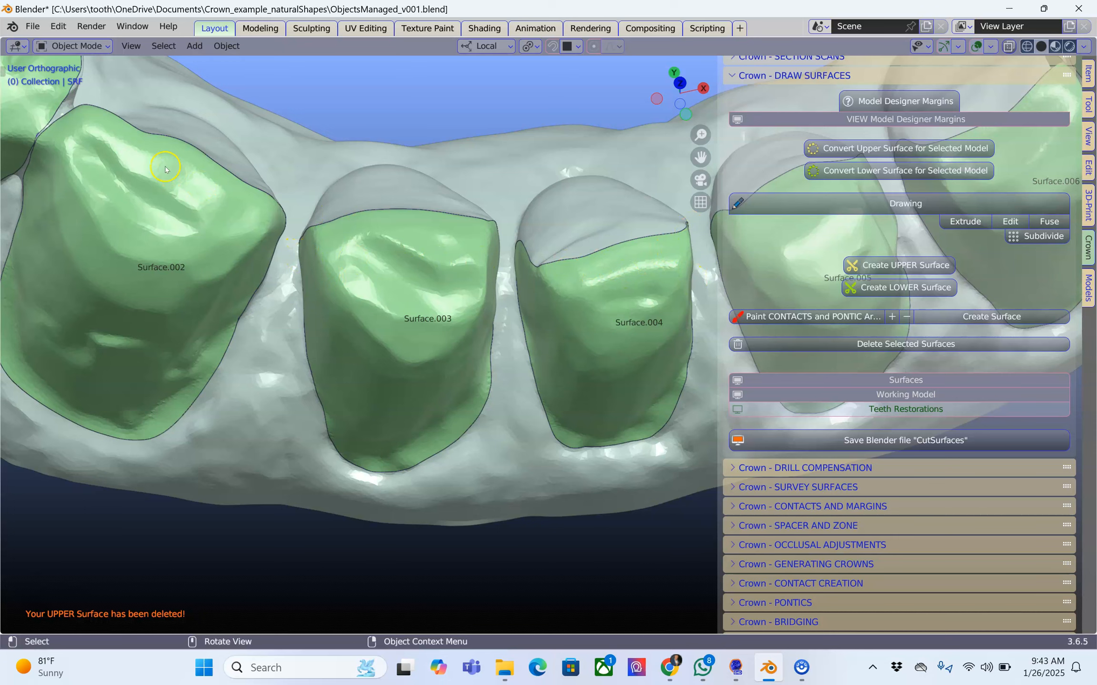
pyautogui.scroll(-2, 182, 196)
pyautogui.moveTo(261, 237); pyautogui.dragTo(322, 267, button='middle')
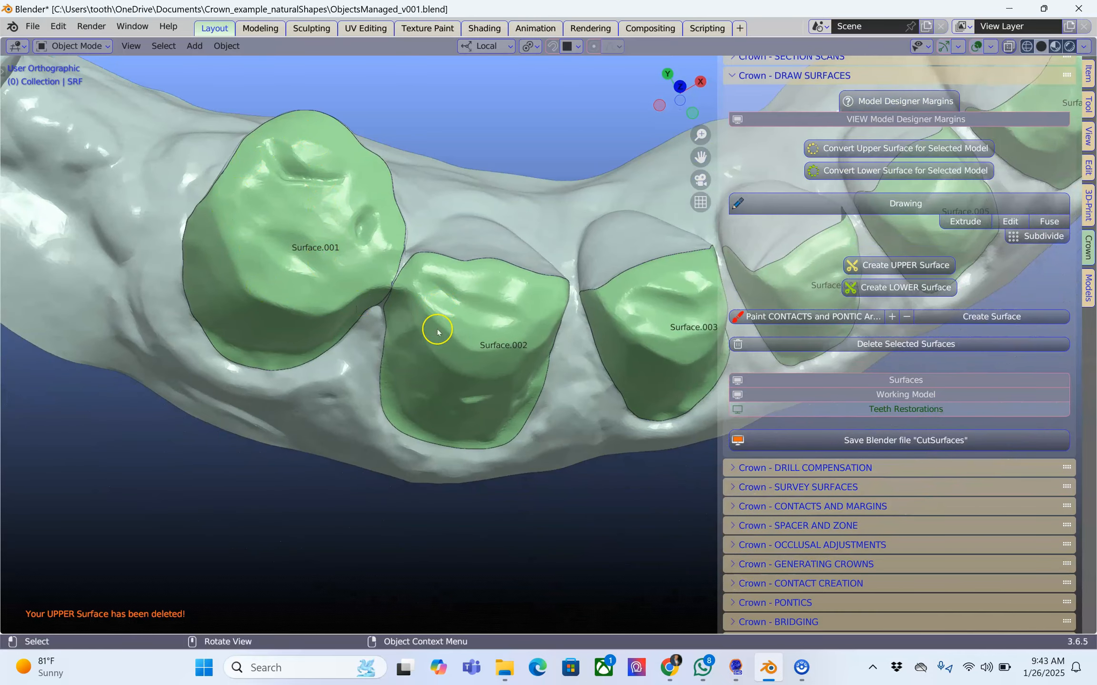
pyautogui.moveTo(561, 327); pyautogui.dragTo(533, 255, button='middle')
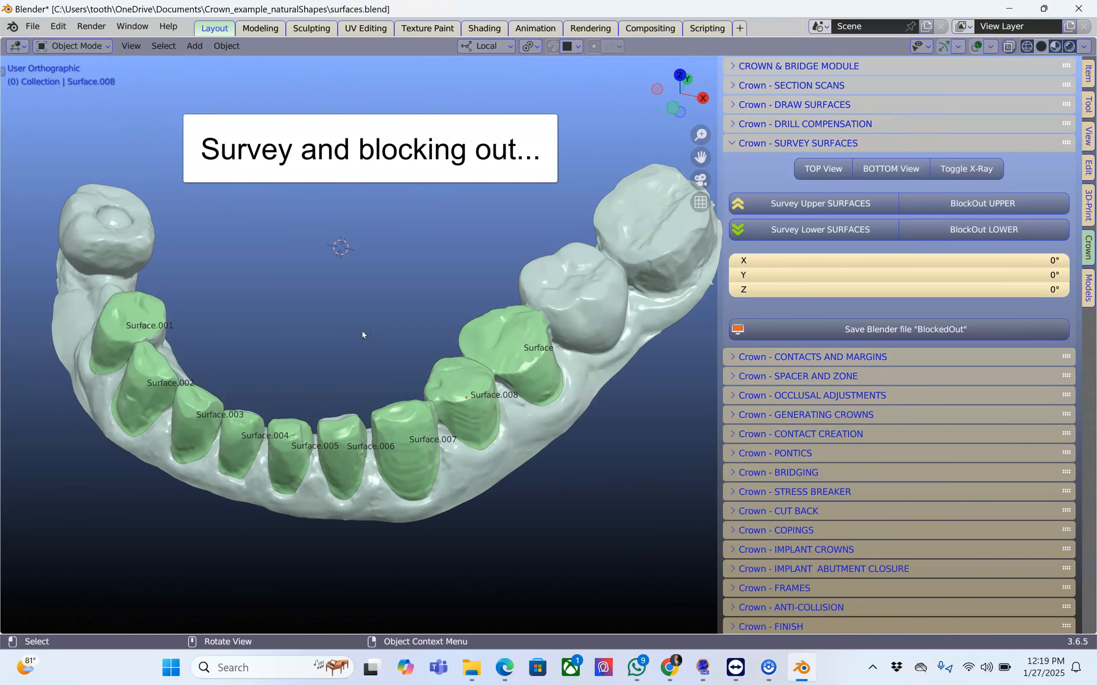
# Select the rearmost prepared tooth's surface and start a lower surface survey on it.
pyautogui.moveTo(363, 335); pyautogui.dragTo(375, 348, button='middle')
pyautogui.scroll(2, 375, 348)
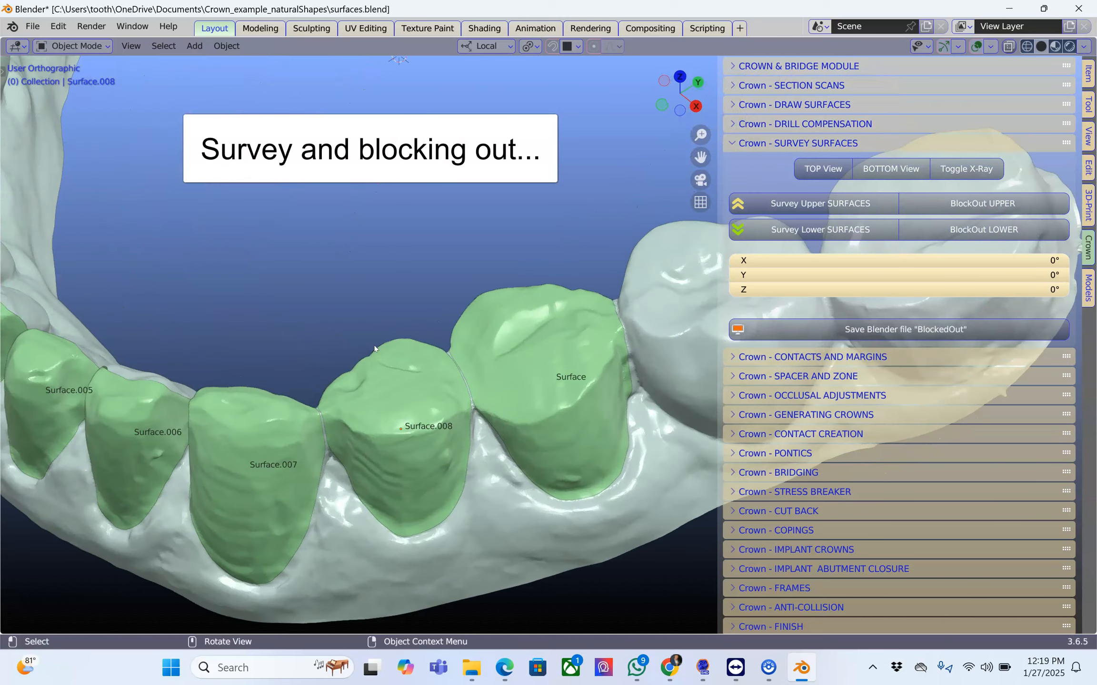
pyautogui.moveTo(510, 376)
pyautogui.mouseDown(button='middle')
pyautogui.moveTo(522, 366)
pyautogui.moveTo(507, 373)
pyautogui.mouseUp(button='middle')
pyautogui.click(522, 366)
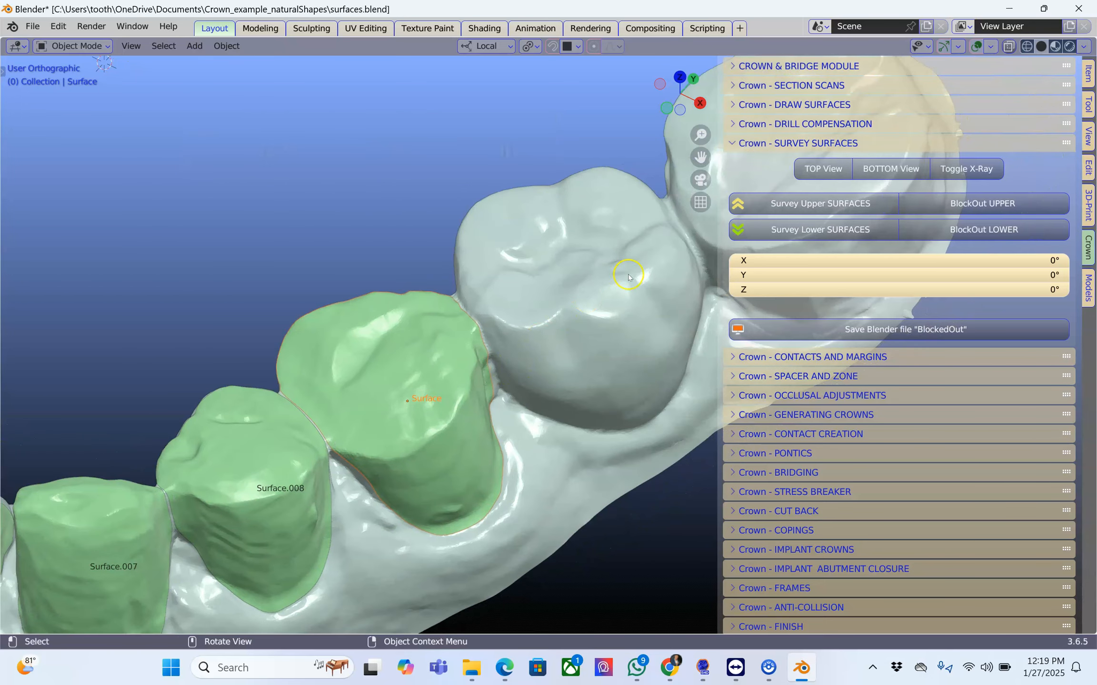
pyautogui.click(775, 230)
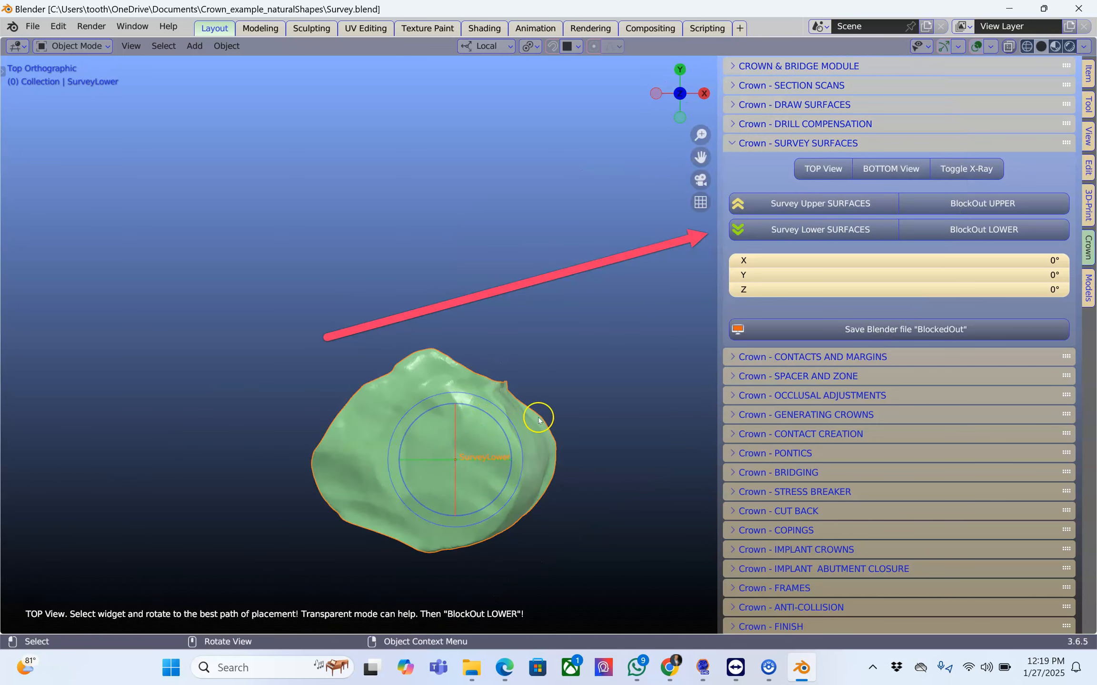
# Turn on X-ray display and rotate the surveyed surface freely to about X -25.1°, Y -12.2°, Z -0.27° to minimise its undercuts.
pyautogui.click(958, 169)
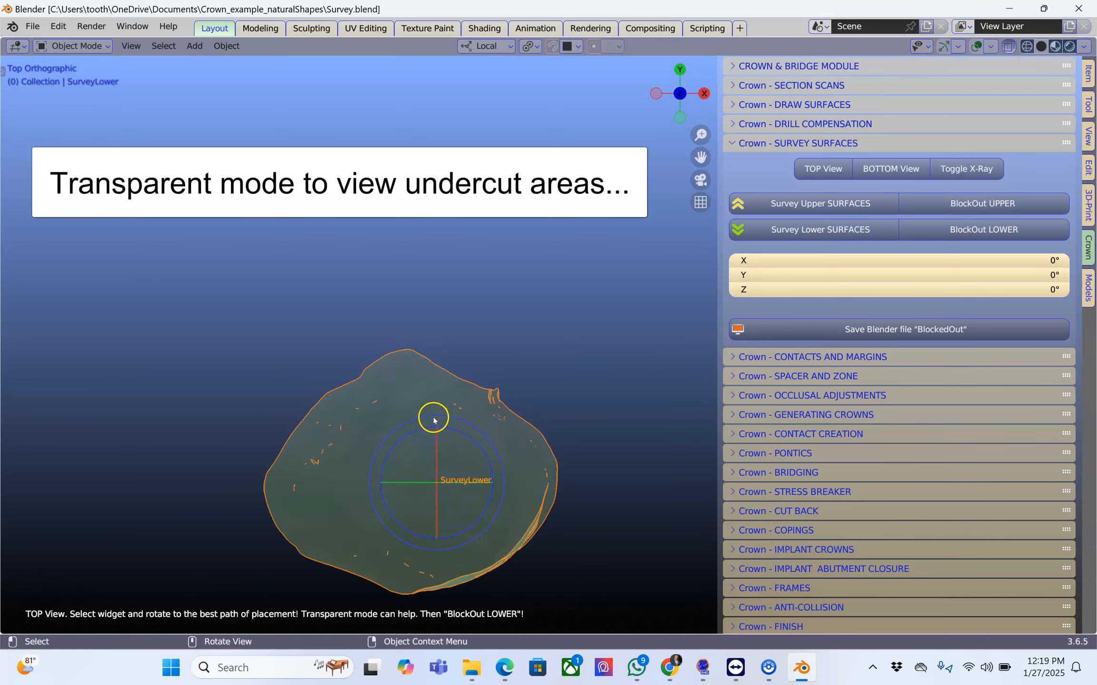
pyautogui.scroll(1, 434, 418)
pyautogui.keyDown('shift'); pyautogui.moveTo(434, 418); pyautogui.dragTo(446, 220, button='middle'); pyautogui.keyUp('shift')
pyautogui.scroll(1, 447, 224)
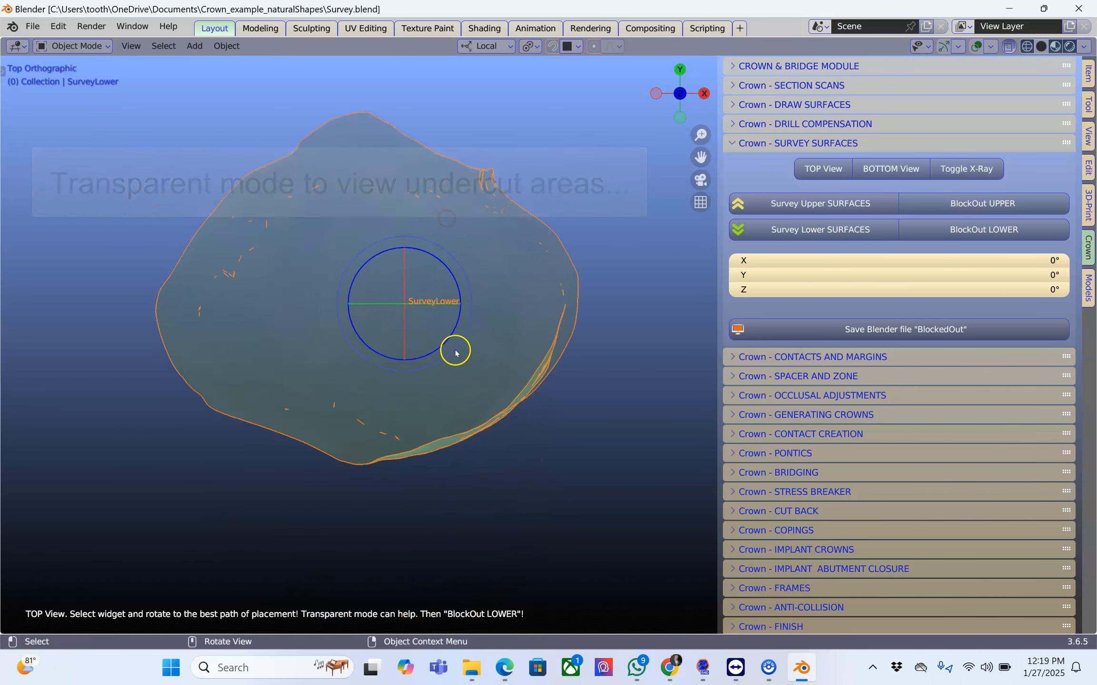
pyautogui.scroll(1, 455, 353)
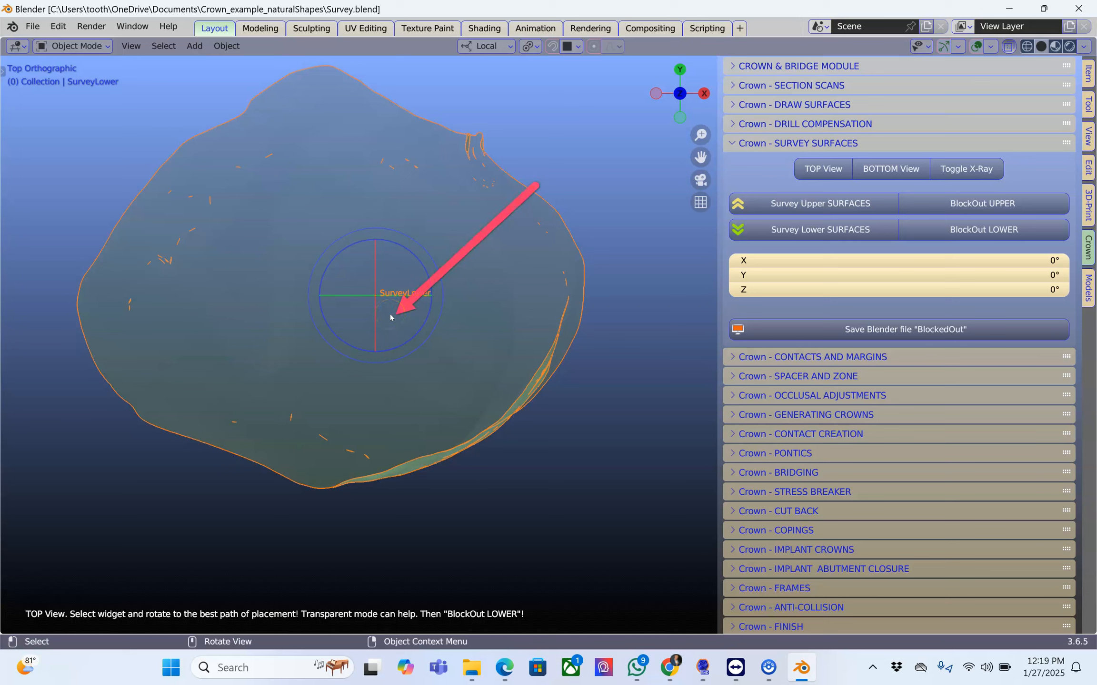
pyautogui.moveTo(390, 316)
pyautogui.mouseDown()
pyautogui.moveTo(386, 293)
pyautogui.moveTo(387, 319)
pyautogui.moveTo(383, 312)
pyautogui.mouseUp()
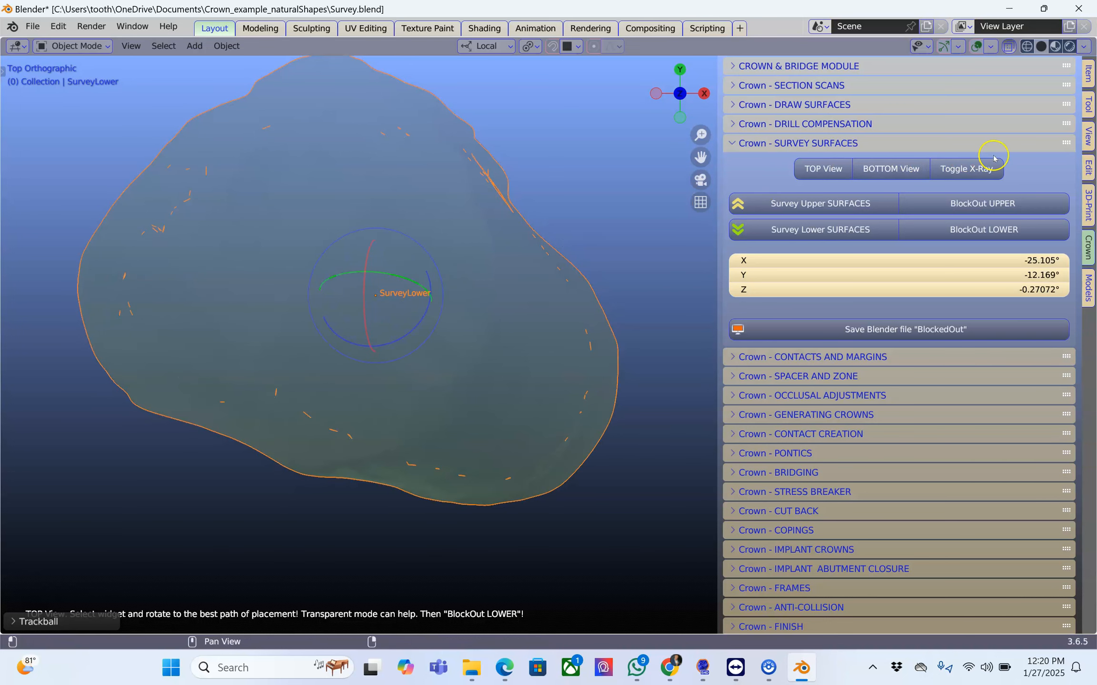
# Turn off X-ray display and check the rotated survey surface in solid shading.
pyautogui.click(971, 169)
pyautogui.scroll(-2, 395, 245)
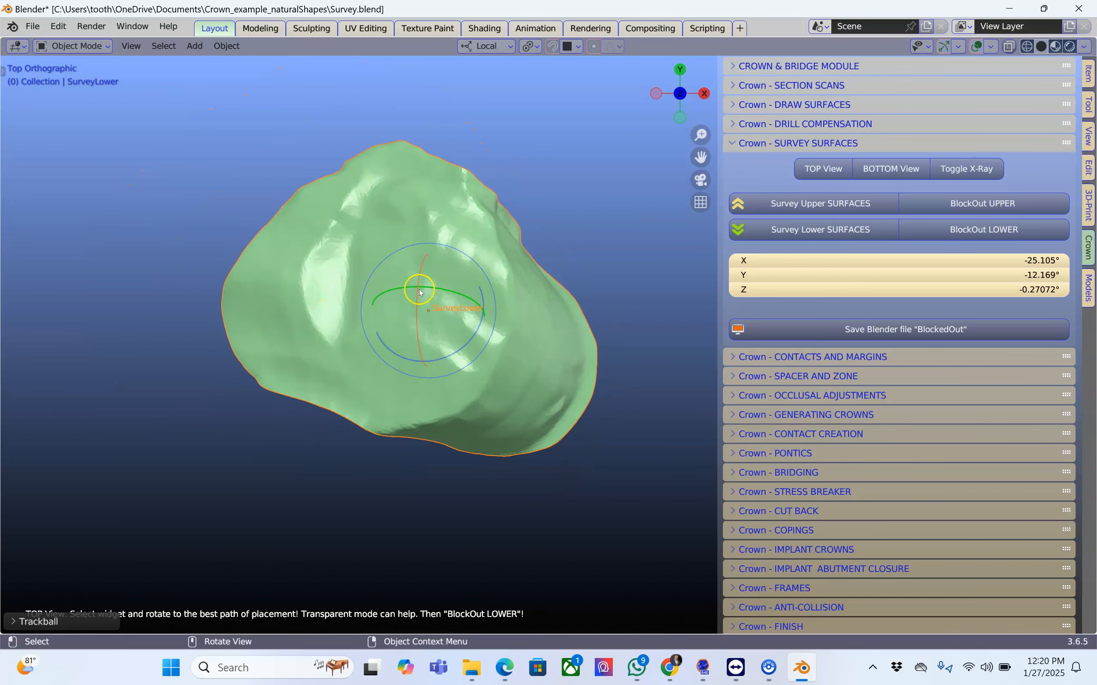
pyautogui.scroll(2, 438, 320)
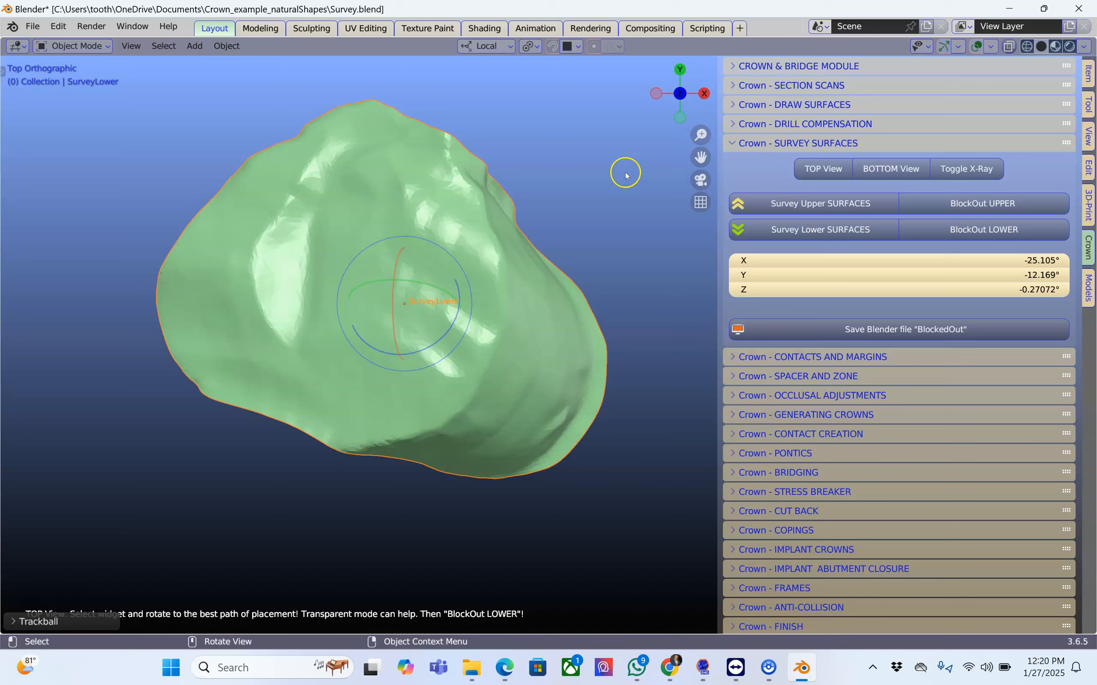
pyautogui.moveTo(589, 215); pyautogui.dragTo(597, 215, button='middle')
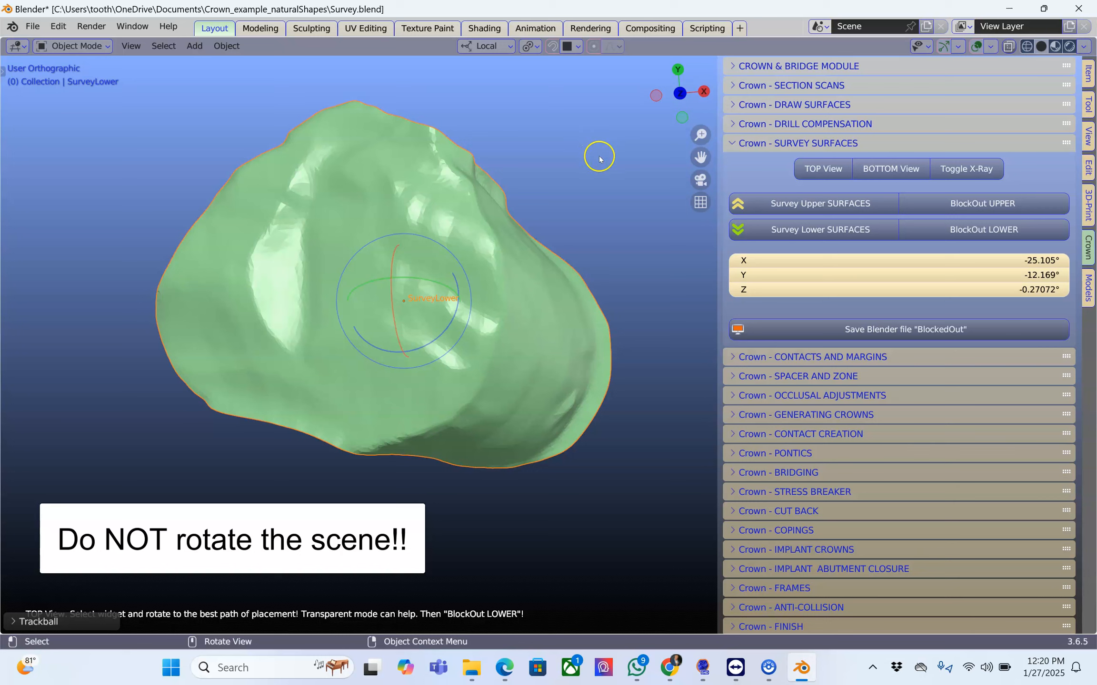
# Rotate the surveyed surface freely to about X -9.3°, Y 1.1°, Z 0.3° and return to the top view.
pyautogui.moveTo(593, 183); pyautogui.dragTo(539, 186, button='middle')
pyautogui.moveTo(420, 287)
pyautogui.mouseDown()
pyautogui.moveTo(421, 296)
pyautogui.moveTo(415, 277)
pyautogui.moveTo(442, 279)
pyautogui.moveTo(433, 271)
pyautogui.moveTo(446, 255)
pyautogui.moveTo(420, 293)
pyautogui.moveTo(413, 264)
pyautogui.moveTo(431, 288)
pyautogui.moveTo(414, 304)
pyautogui.mouseUp()
pyautogui.moveTo(651, 254); pyautogui.dragTo(615, 233, button='middle')
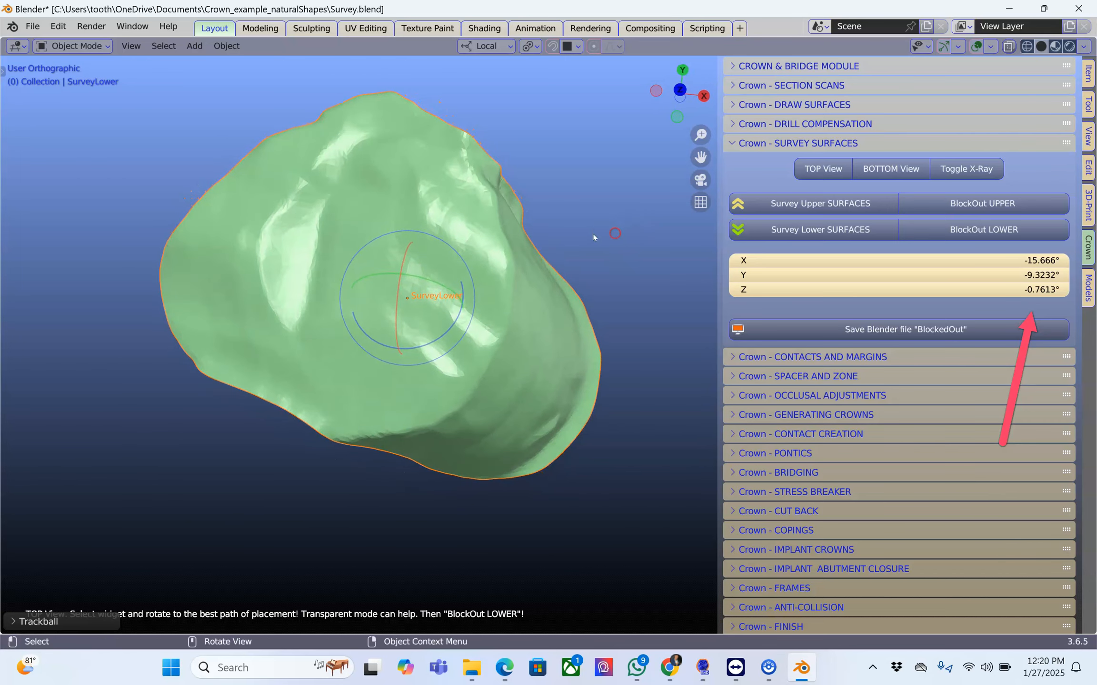
pyautogui.moveTo(420, 300); pyautogui.dragTo(451, 284)
pyautogui.moveTo(604, 248); pyautogui.dragTo(557, 194, button='middle')
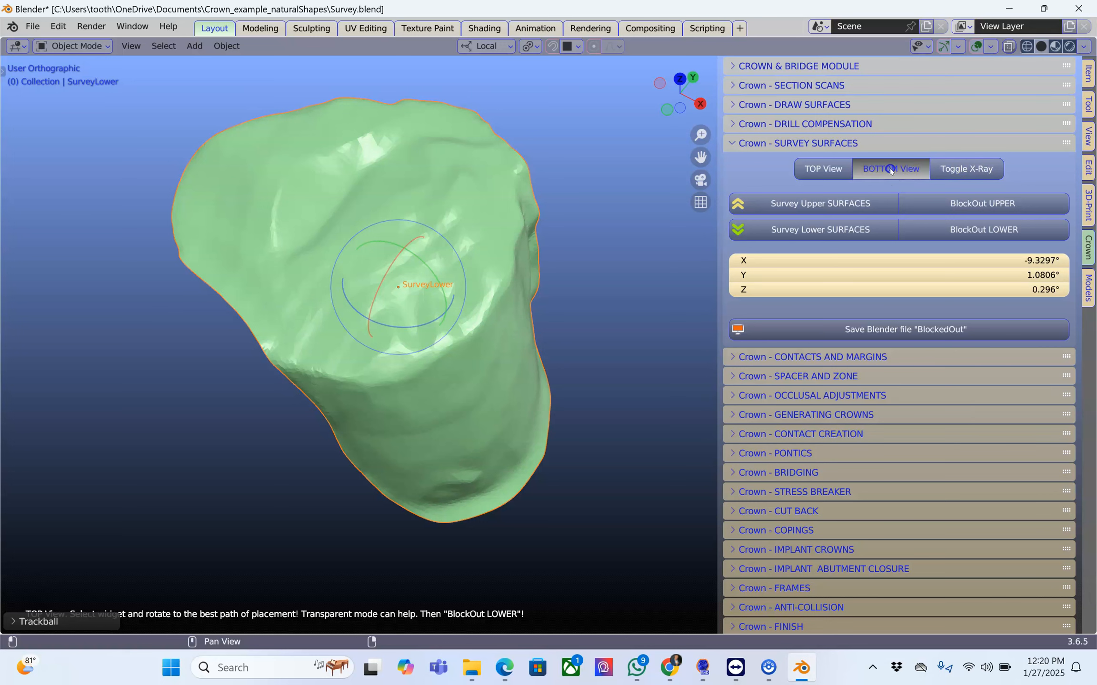
pyautogui.click(825, 168)
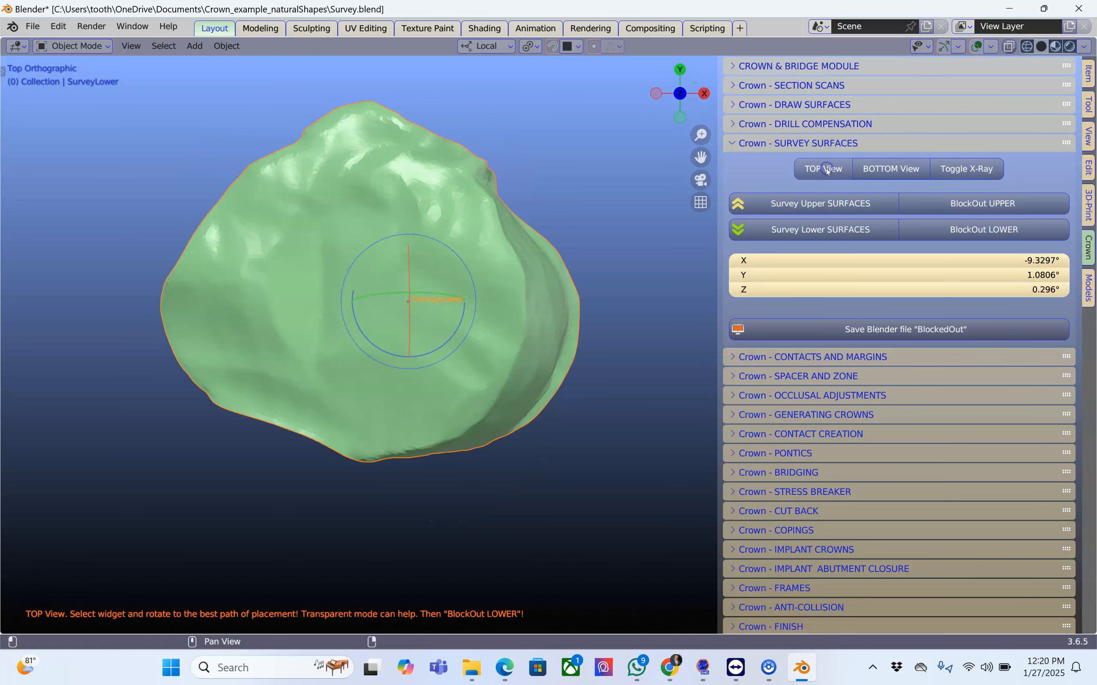
# Check the rotated surface from above, and block out its lower undercuts.
pyautogui.scroll(1, 581, 315)
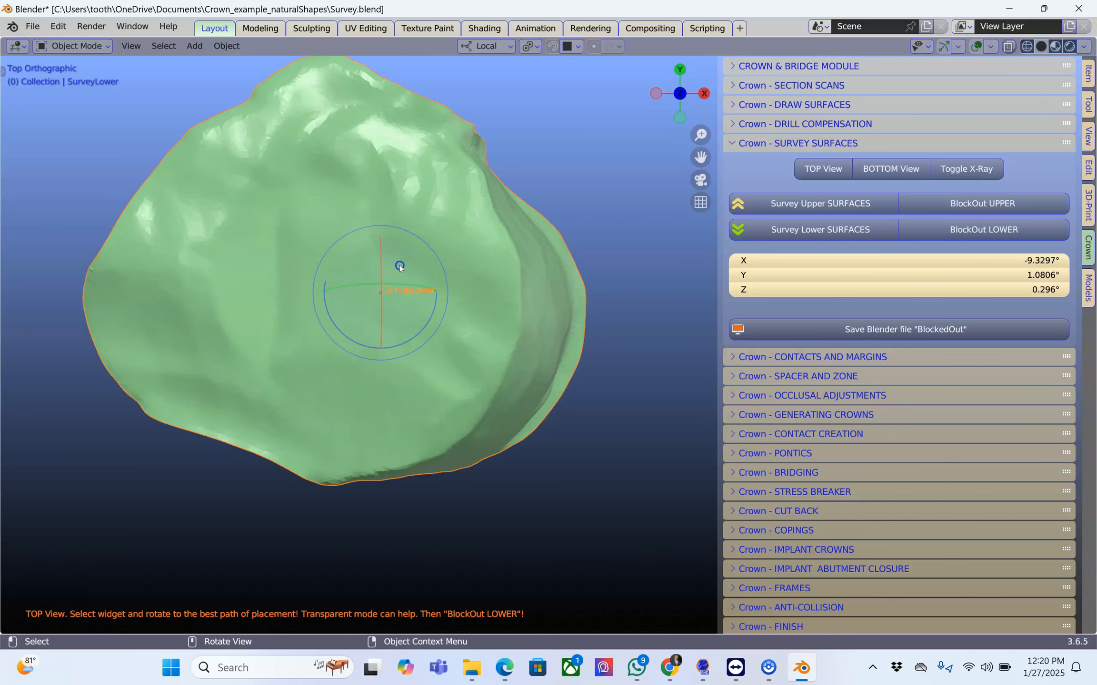
pyautogui.scroll(-2, 533, 280)
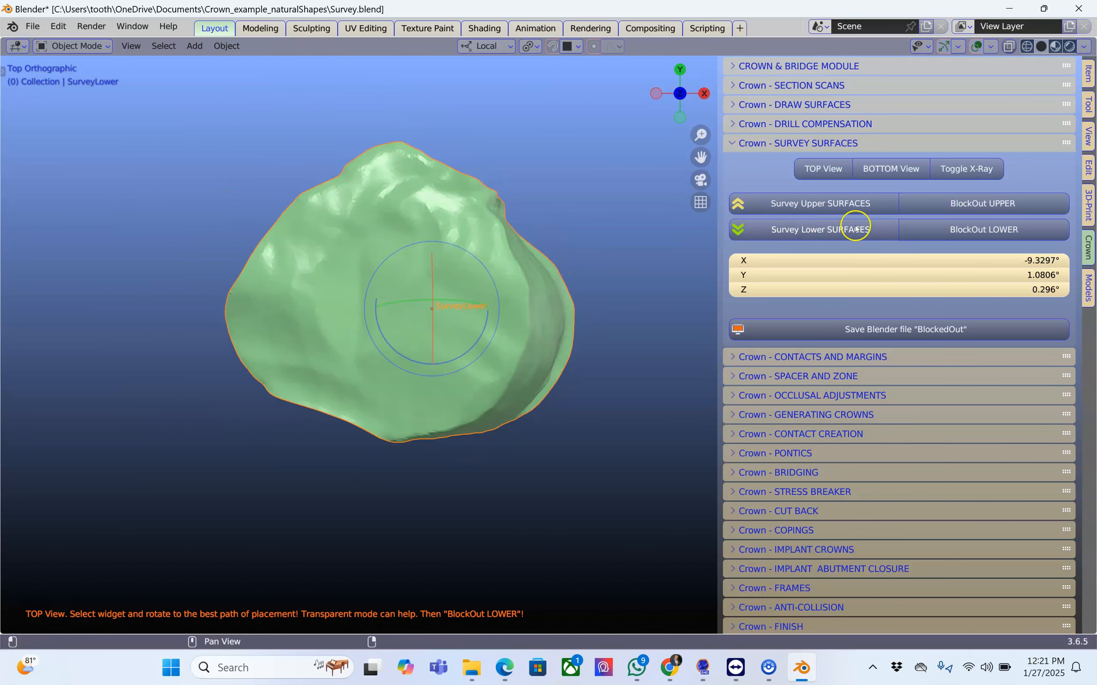
pyautogui.click(944, 230)
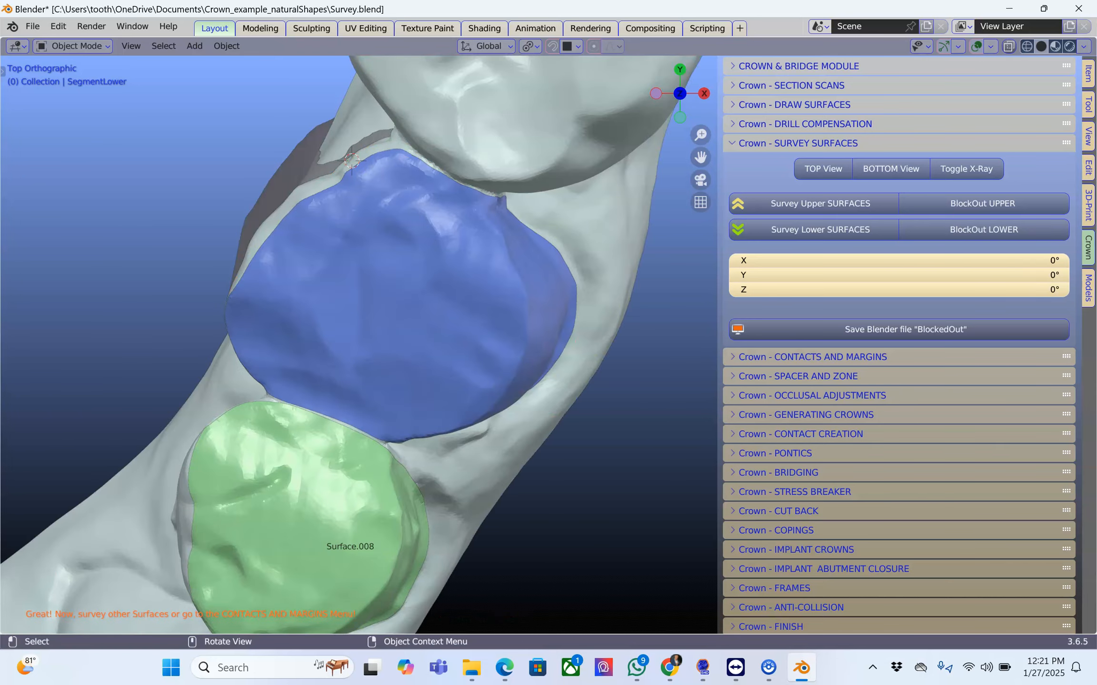
# Select the blocked-out rearmost surface and examine it and its gray block-out object from several sides.
pyautogui.click(351, 346)
pyautogui.moveTo(352, 346); pyautogui.dragTo(503, 267, button='middle')
pyautogui.click(452, 258)
pyautogui.moveTo(364, 352); pyautogui.dragTo(399, 391, button='middle')
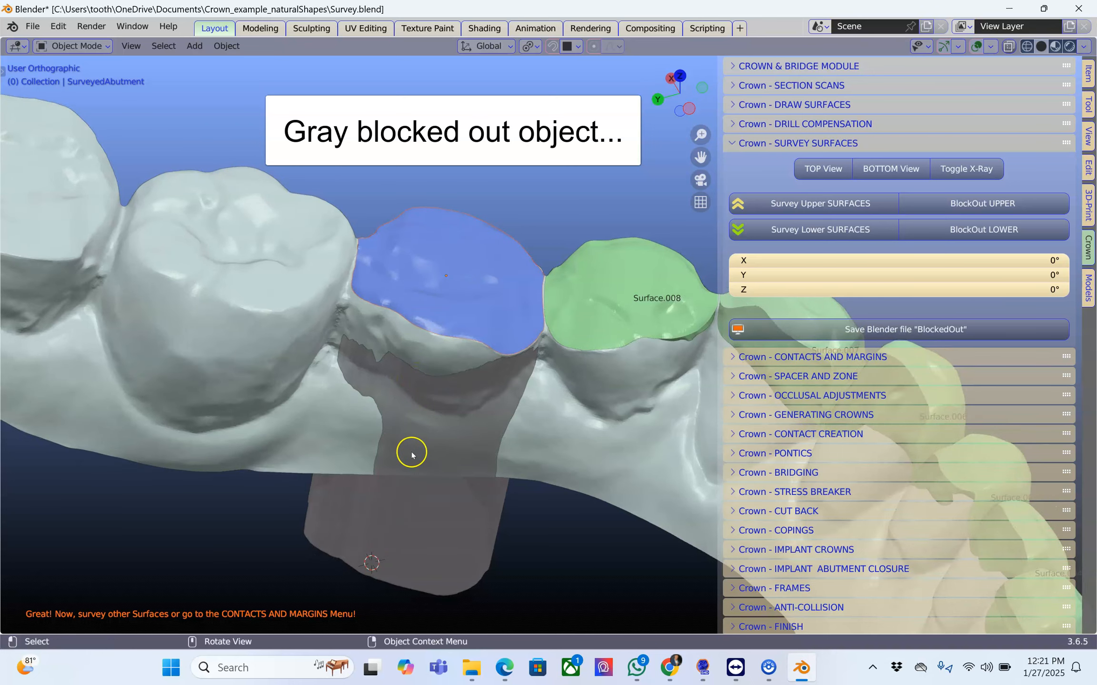
pyautogui.moveTo(465, 419); pyautogui.dragTo(293, 409, button='middle')
pyautogui.scroll(3, 436, 422)
pyautogui.scroll(-3, 437, 426)
pyautogui.moveTo(438, 431); pyautogui.dragTo(448, 470, button='middle')
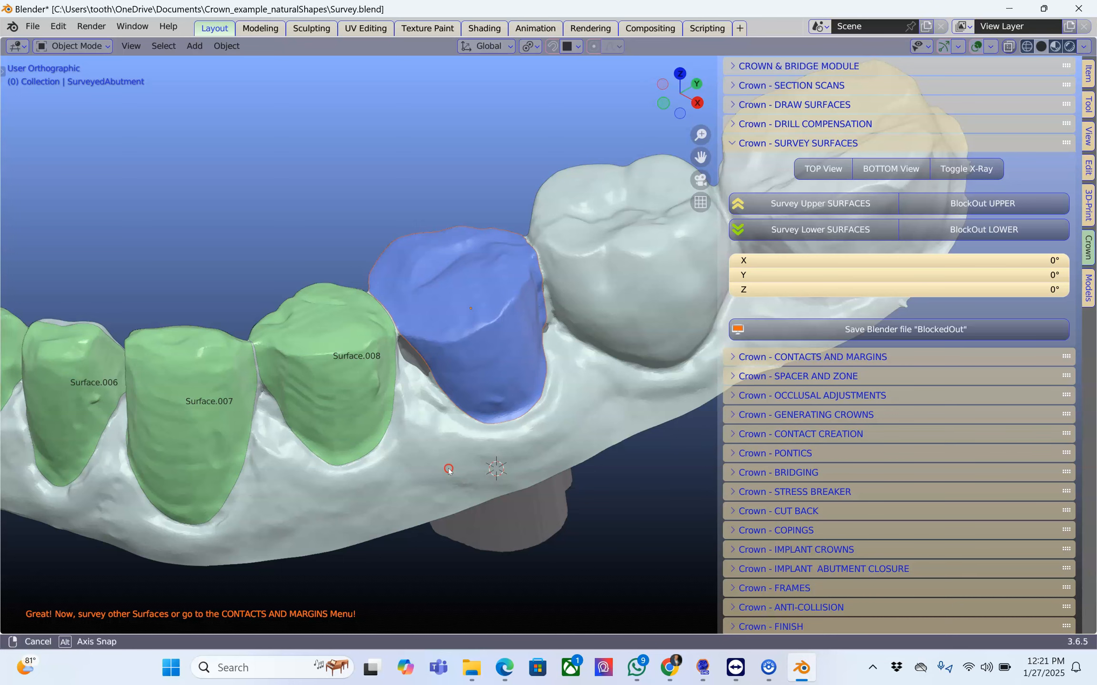
pyautogui.scroll(-1, 449, 469)
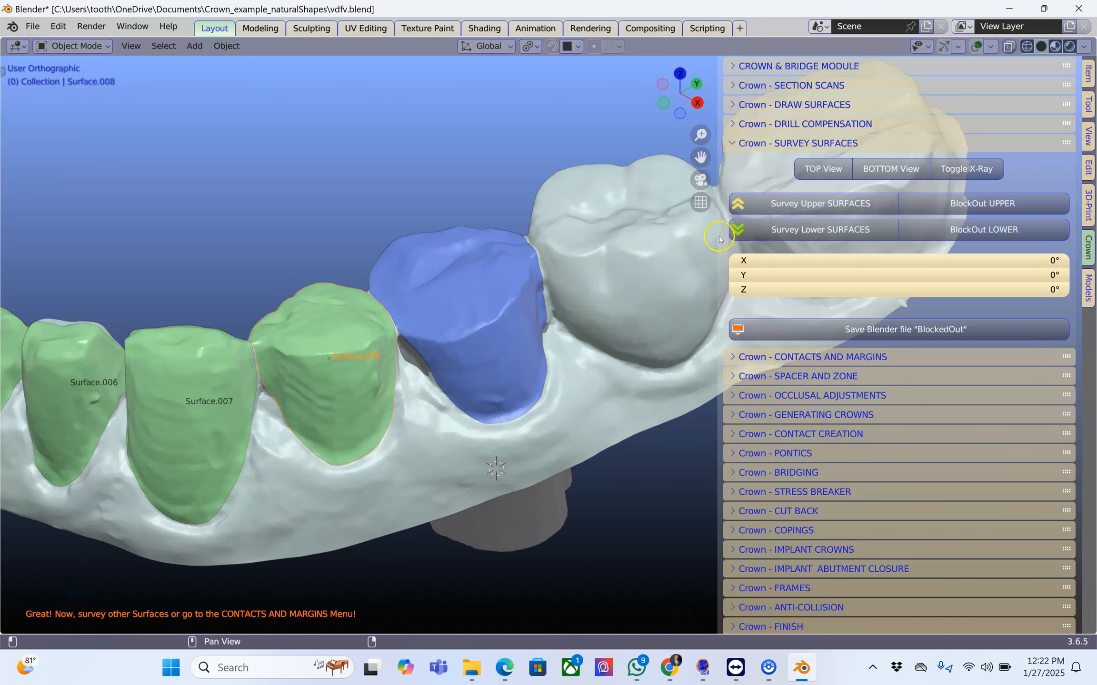
# Survey the lower surface Surface.008, rotate it to about X -6.4°, Y -9.1°, Z 0.5°, and block out its undercuts.
pyautogui.click(784, 228)
pyautogui.moveTo(388, 469); pyautogui.dragTo(383, 456)
pyautogui.click(970, 166)
pyautogui.click(966, 169)
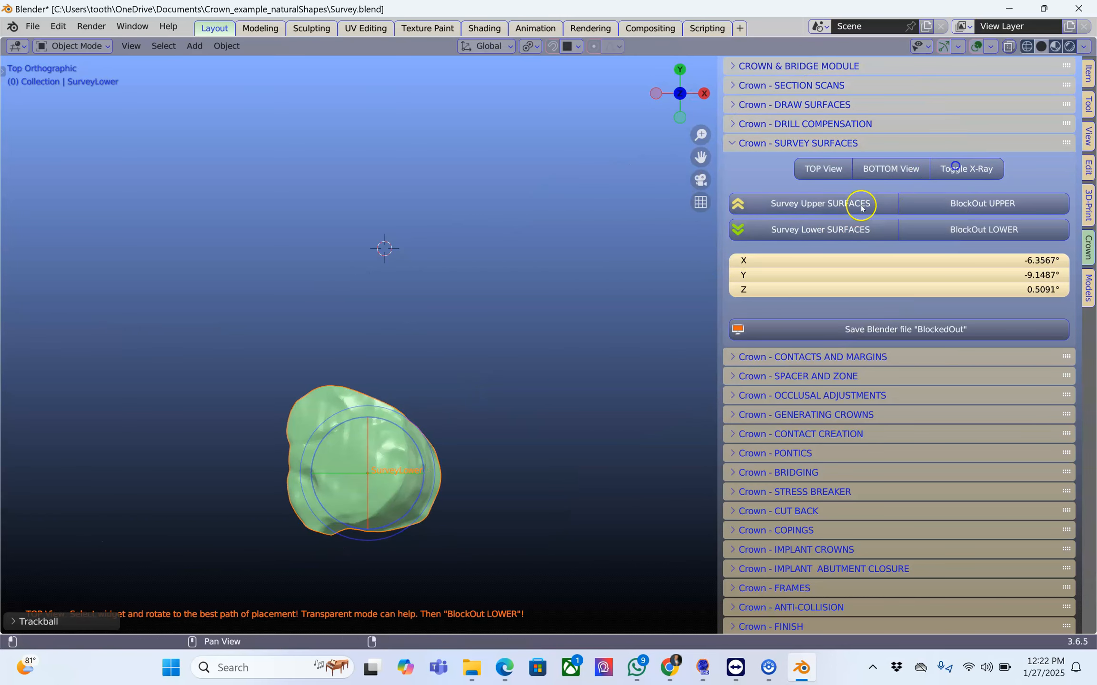
pyautogui.click(983, 229)
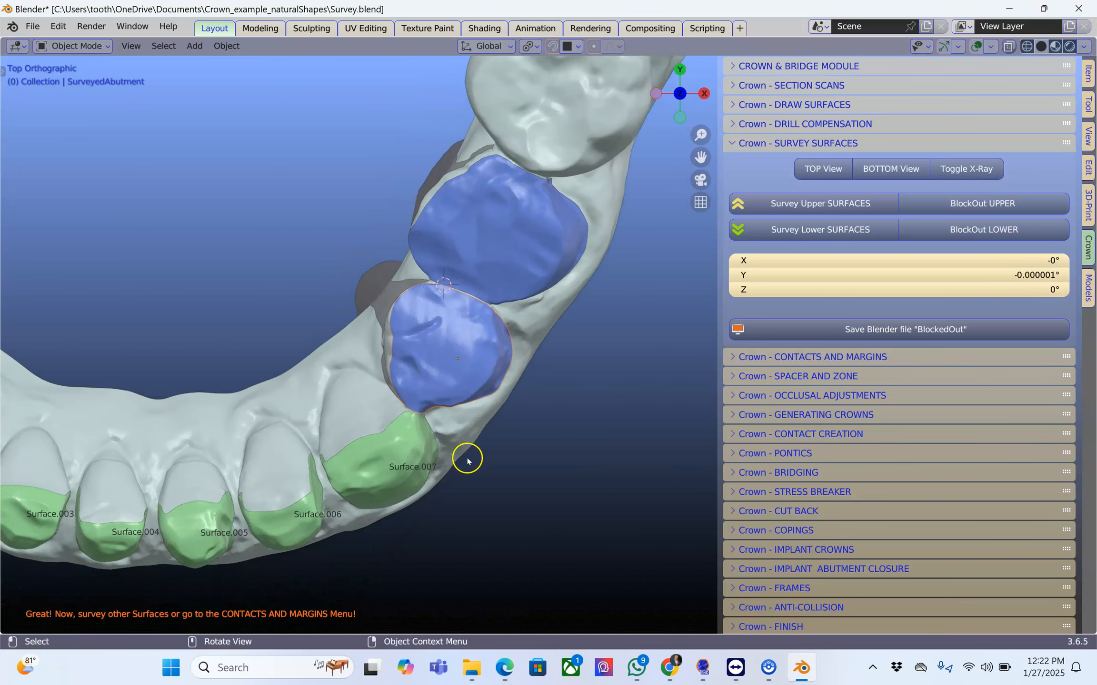
# Select Surface.004 on the front tooth and start a lower surface survey on it.
pyautogui.scroll(-1, 462, 466)
pyautogui.scroll(2, 461, 467)
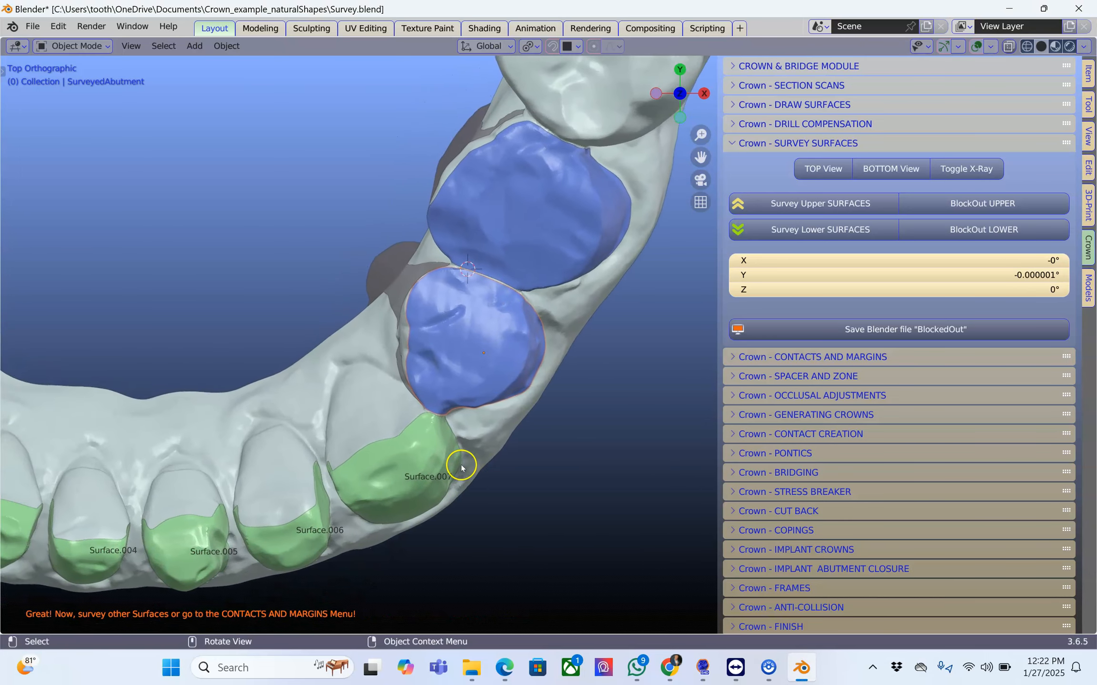
pyautogui.scroll(-1, 462, 467)
pyautogui.scroll(1, 410, 468)
pyautogui.scroll(-1, 395, 476)
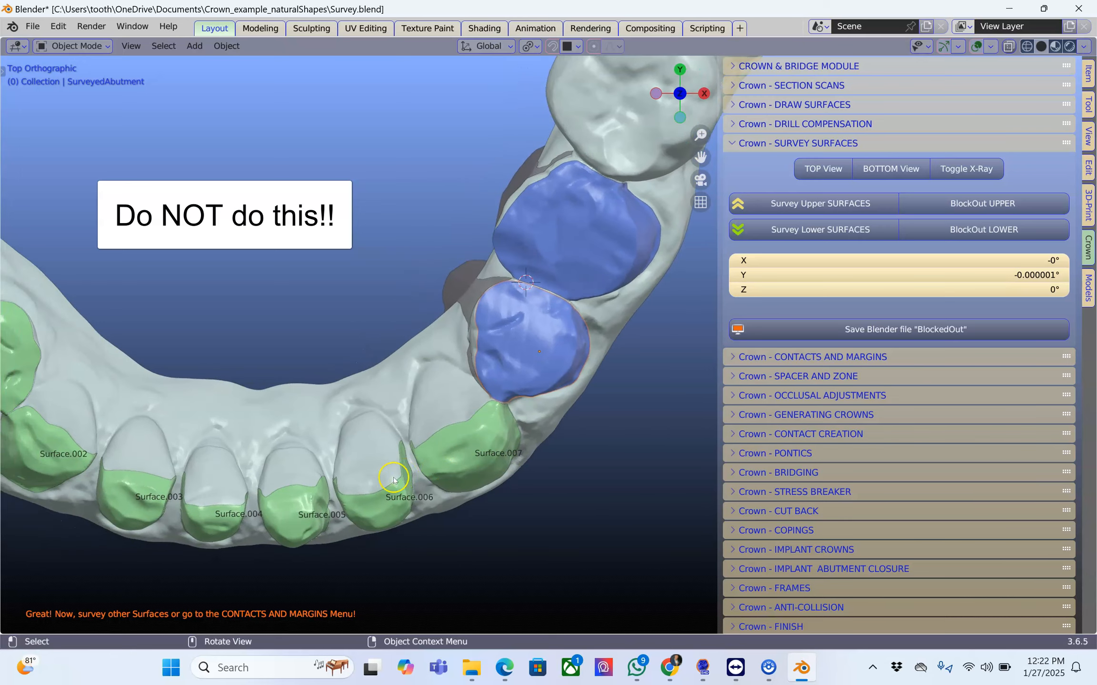
pyautogui.scroll(1, 421, 478)
pyautogui.scroll(2, 392, 514)
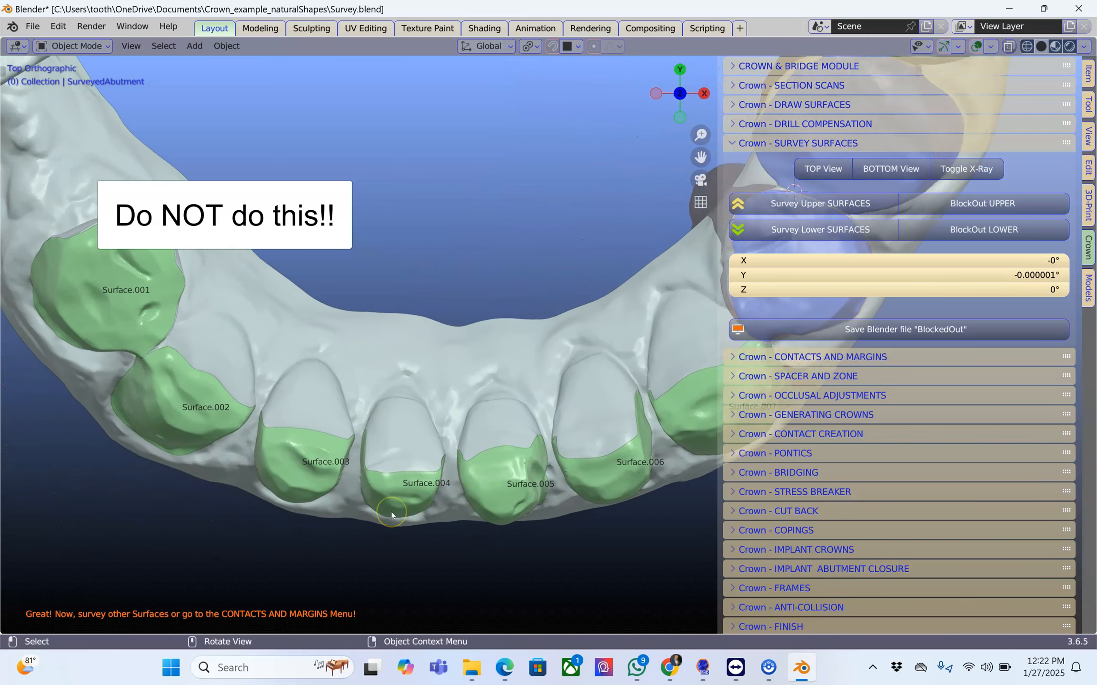
pyautogui.scroll(4, 386, 515)
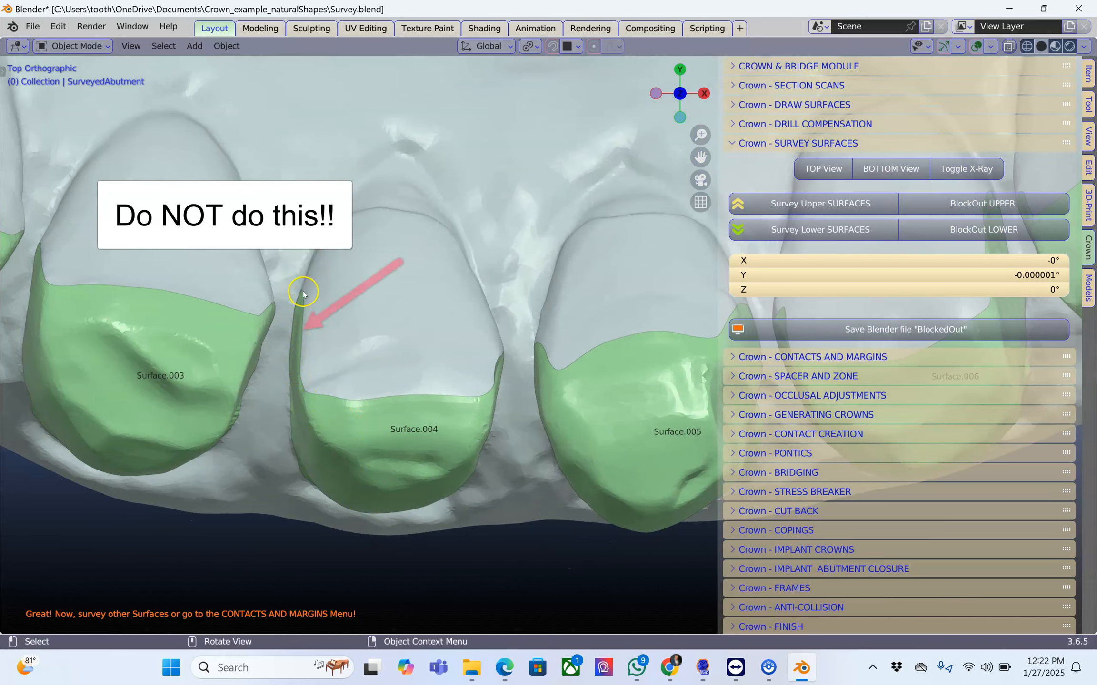
pyautogui.click(392, 457)
pyautogui.click(788, 230)
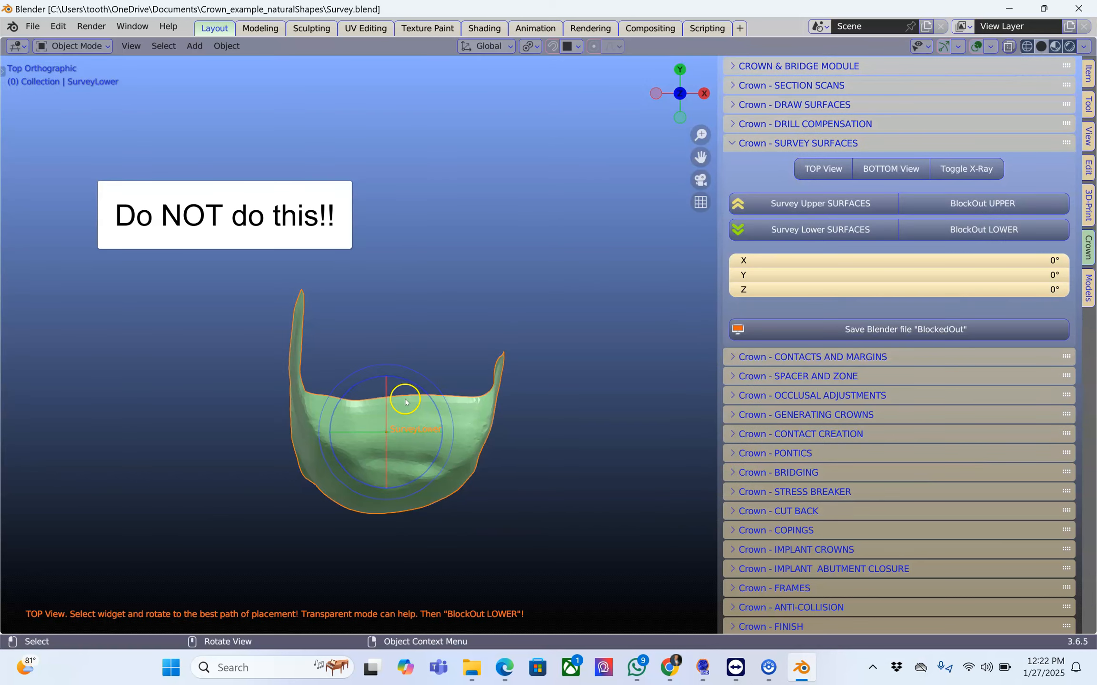
# Try rotating the surveyed front tooth surface to about X -16.6°, Y -1.0°, Z -0.6° and blocking out its lower undercuts.
pyautogui.click(396, 470)
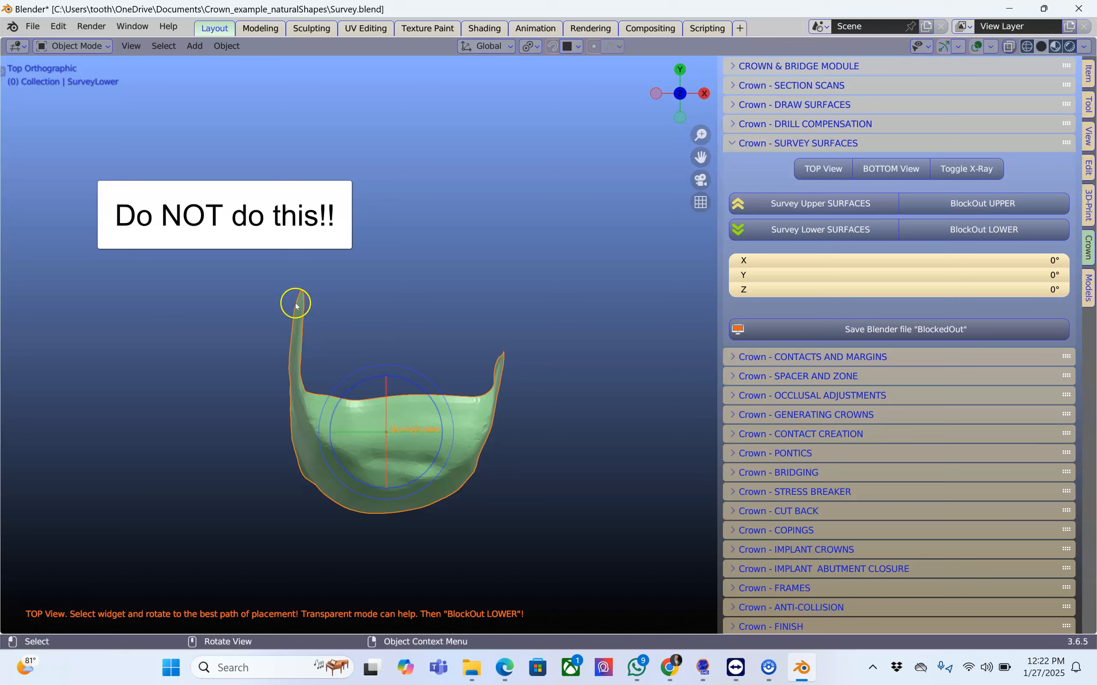
pyautogui.moveTo(400, 466); pyautogui.dragTo(402, 424)
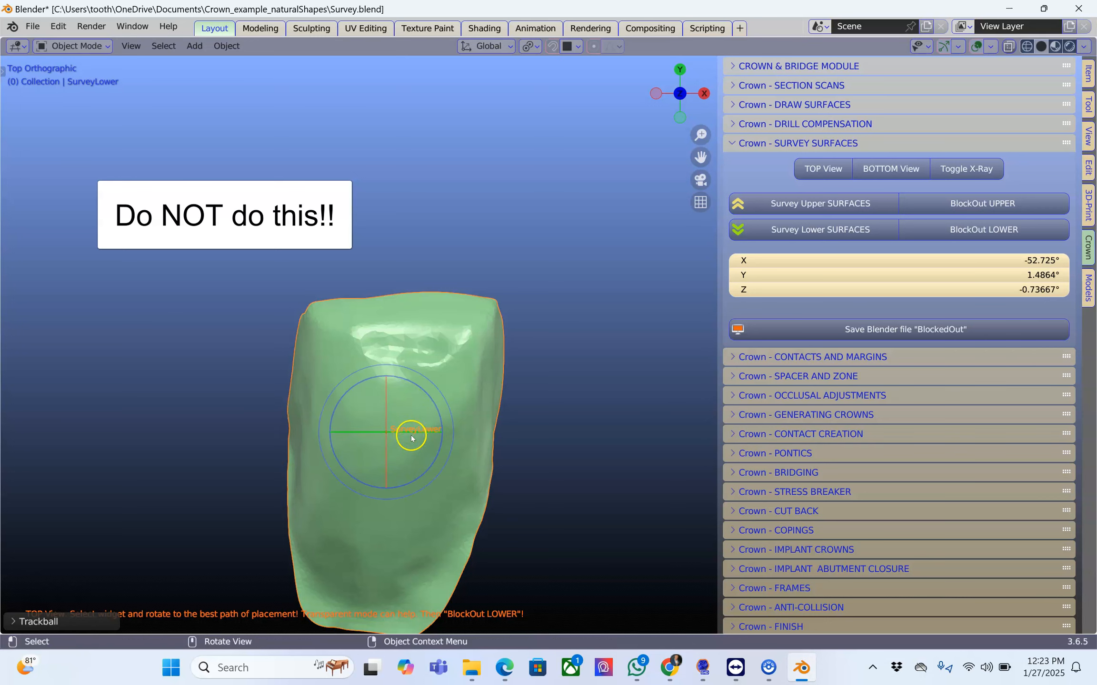
pyautogui.keyDown('shift'); pyautogui.moveTo(416, 458); pyautogui.dragTo(431, 360, button='middle'); pyautogui.keyUp('shift')
pyautogui.moveTo(430, 320); pyautogui.dragTo(424, 353)
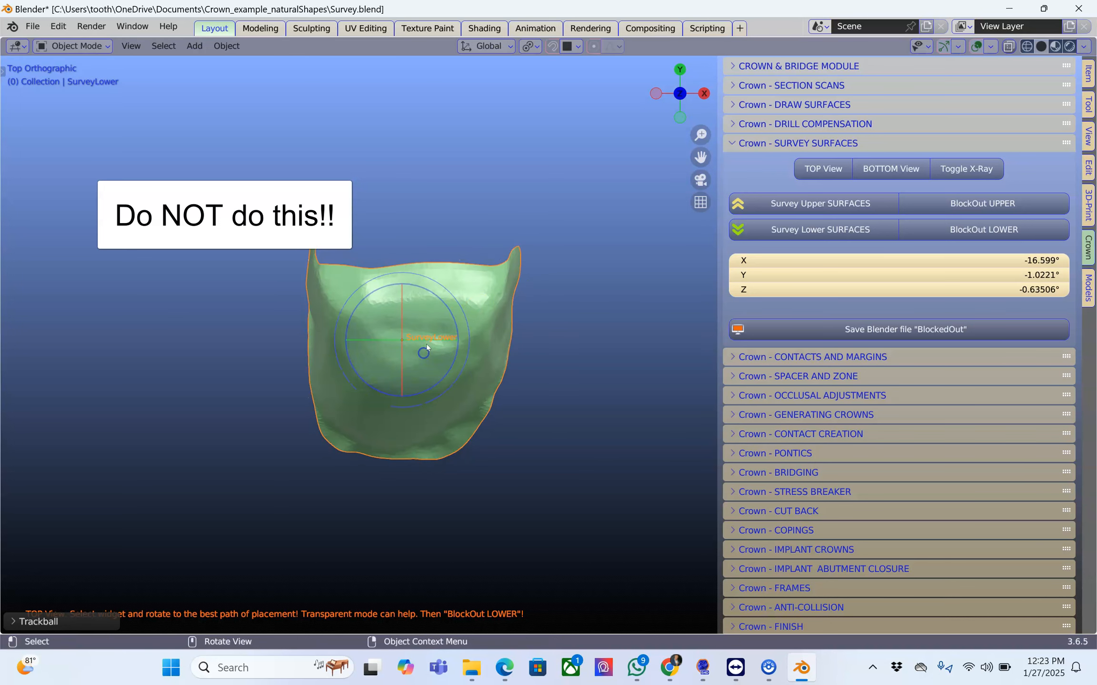
pyautogui.click(968, 231)
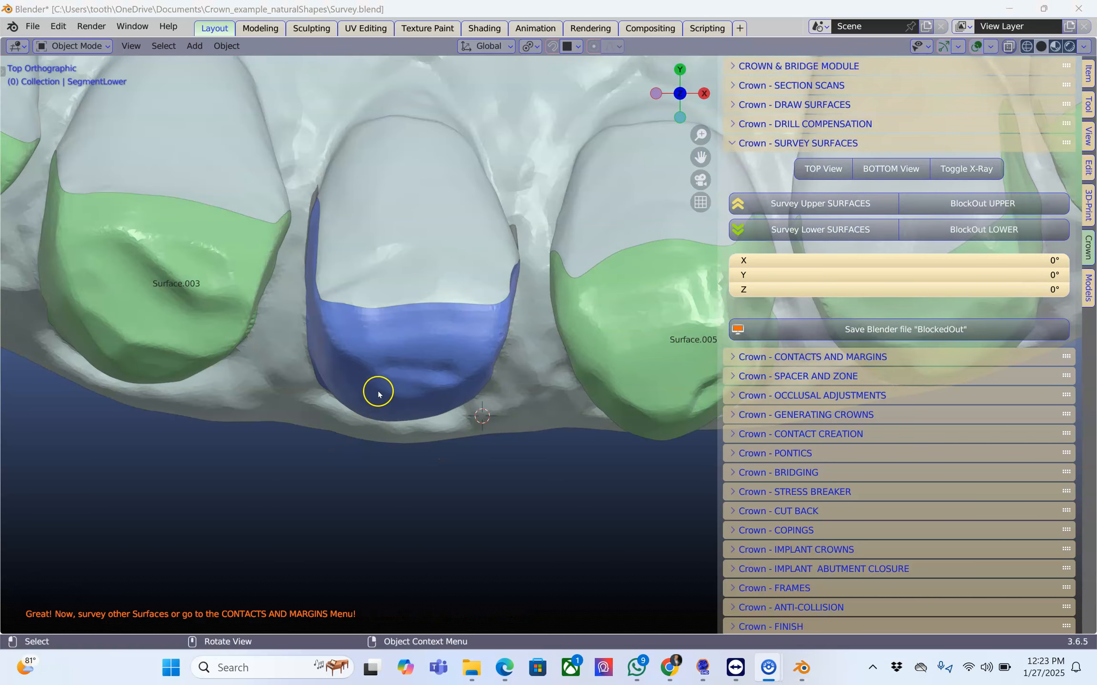
# Hide the surveyed abutment and the lower segment, and examine the front tooth's block-out object from an angle.
pyautogui.click(378, 393)
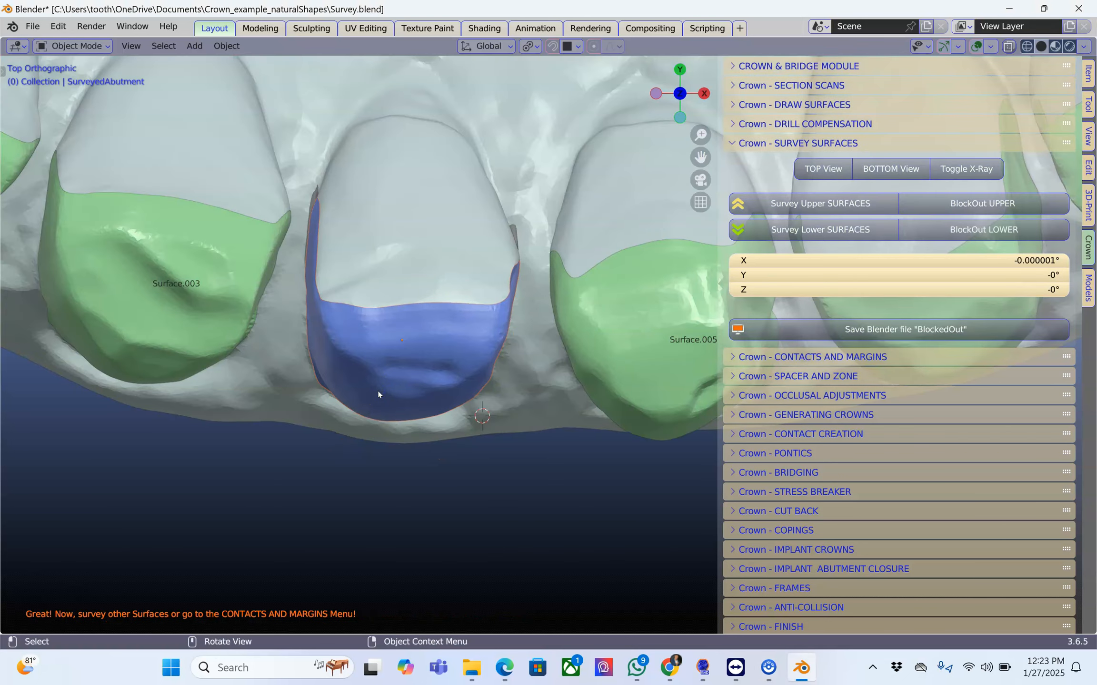
pyautogui.press('h')
pyautogui.click(419, 277)
pyautogui.press('h')
pyautogui.click(405, 327)
pyautogui.moveTo(406, 328)
pyautogui.mouseDown(button='middle')
pyautogui.moveTo(413, 299)
pyautogui.moveTo(470, 294)
pyautogui.moveTo(497, 298)
pyautogui.moveTo(510, 343)
pyautogui.moveTo(470, 345)
pyautogui.moveTo(433, 301)
pyautogui.moveTo(392, 303)
pyautogui.moveTo(393, 290)
pyautogui.moveTo(426, 304)
pyautogui.moveTo(411, 273)
pyautogui.mouseUp(button='middle')
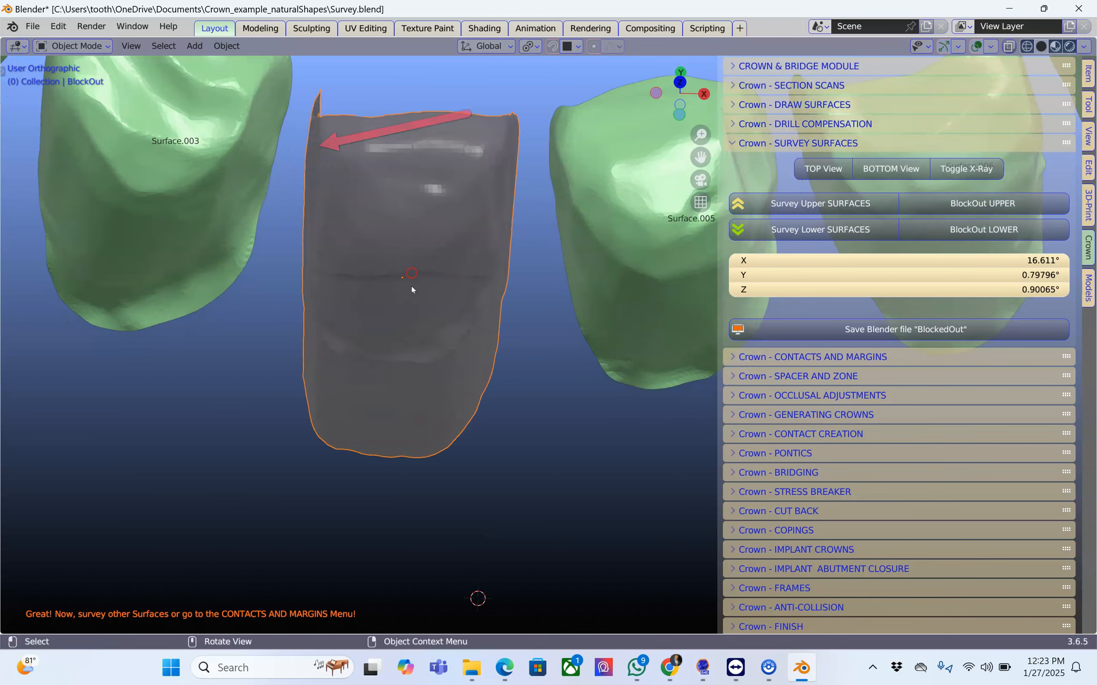
pyautogui.keyDown('ctrl'); pyautogui.click(442, 382); pyautogui.keyUp('ctrl')
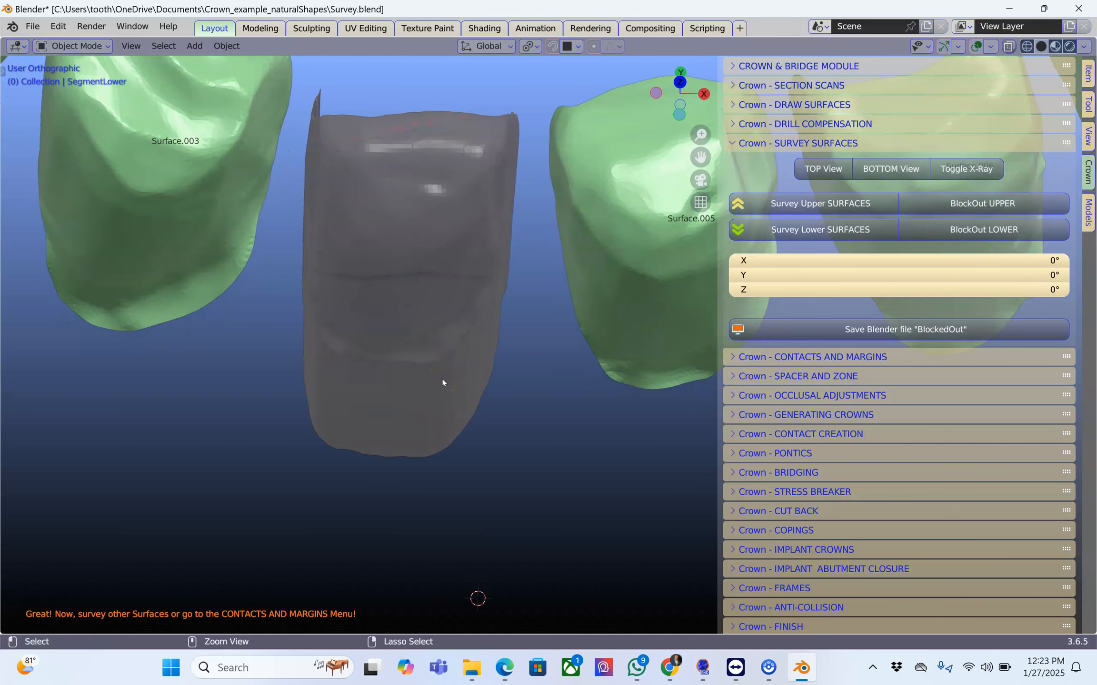
# Undo the hiding and the front tooth's block-out, going back to the survey surface.
pyautogui.hotkey('ctrl', 'z')
pyautogui.hotkey('ctrl', 'z')
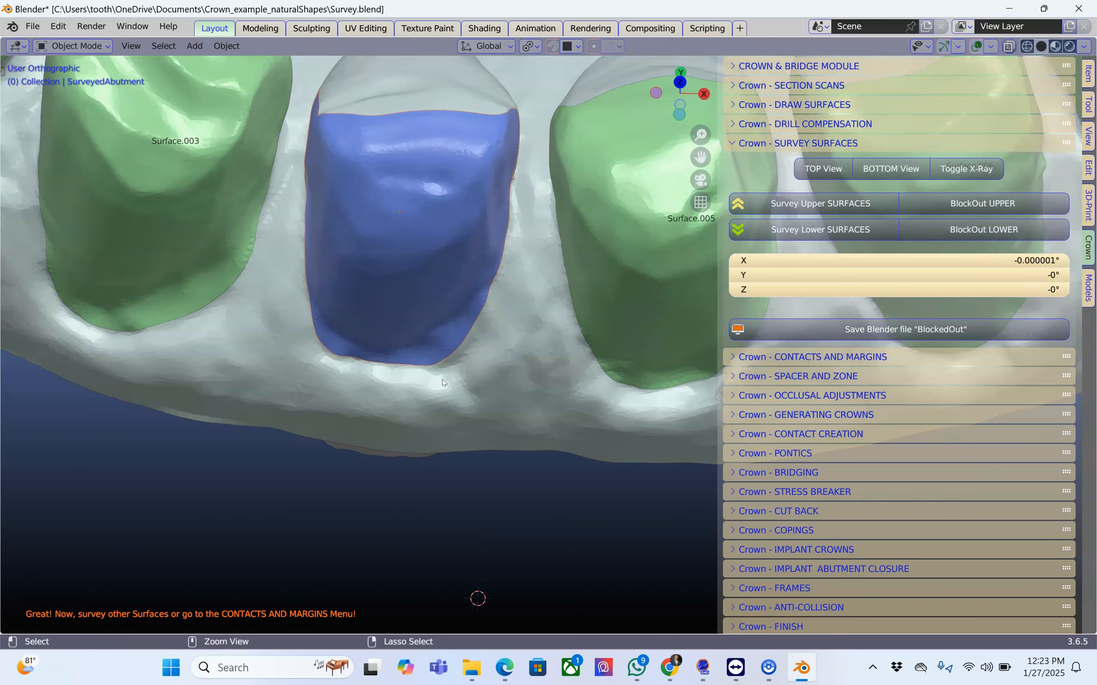
pyautogui.hotkey('ctrl', 'shift', 'z')
pyautogui.hotkey('ctrl', 'shift', 'z')
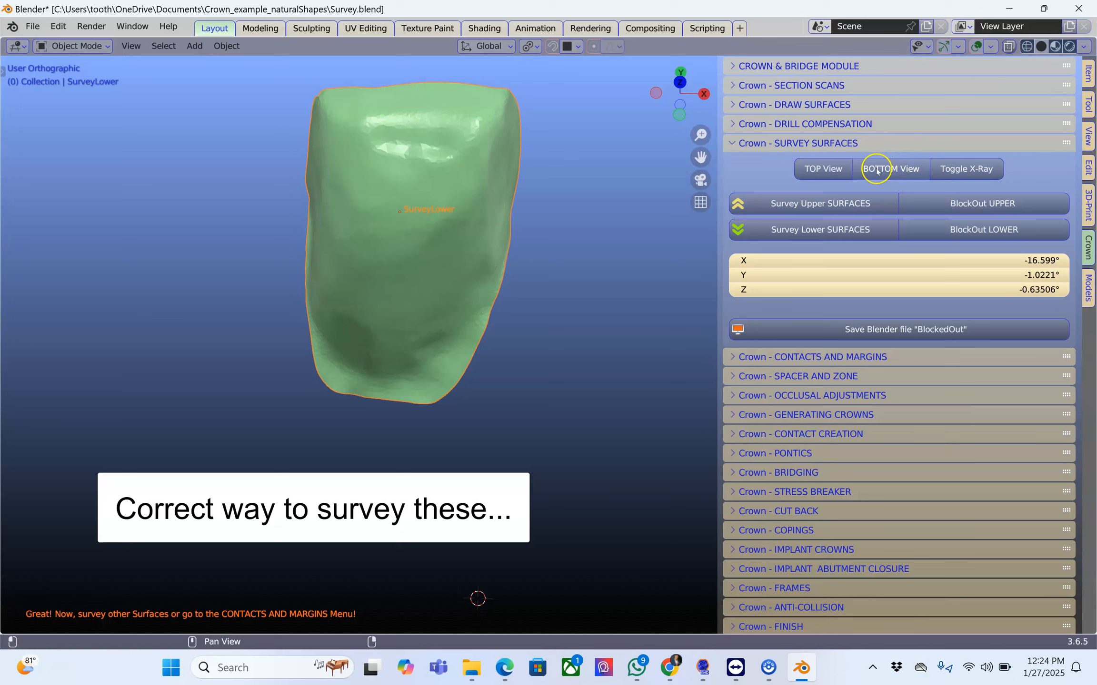
# From the top view, rotate the front tooth's survey surface to about X -50.4°, Y 0.4°, Z -0.5° and block out its lower undercuts.
pyautogui.click(823, 169)
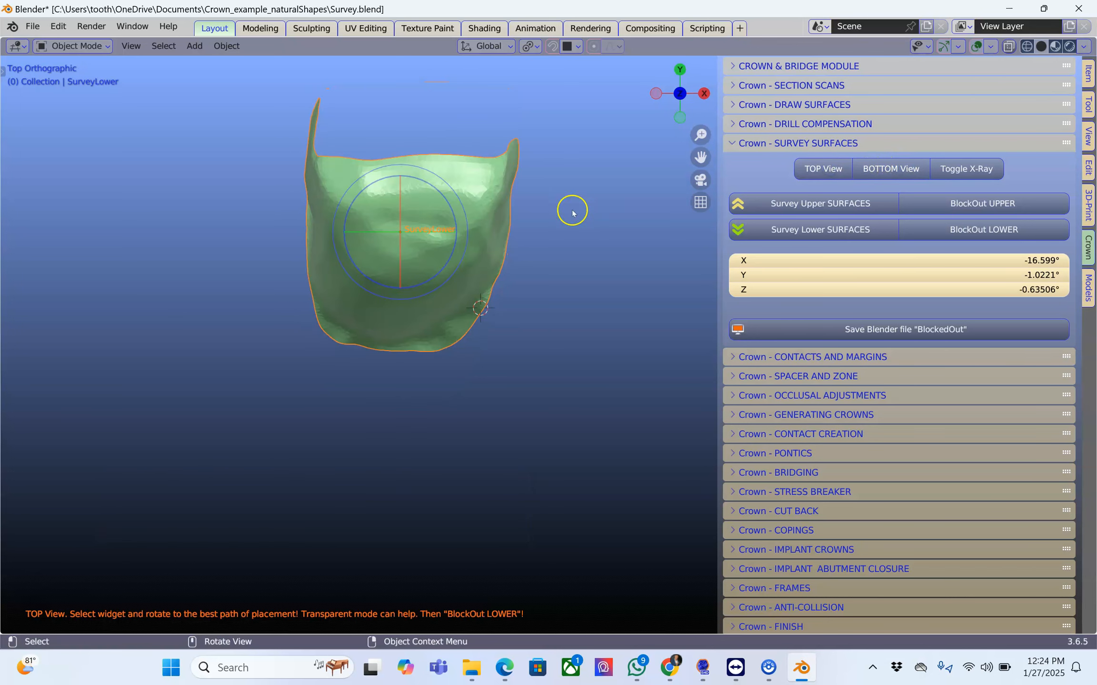
pyautogui.scroll(2, 529, 348)
pyautogui.keyDown('shift'); pyautogui.moveTo(529, 349); pyautogui.dragTo(562, 514, button='middle'); pyautogui.keyUp('shift')
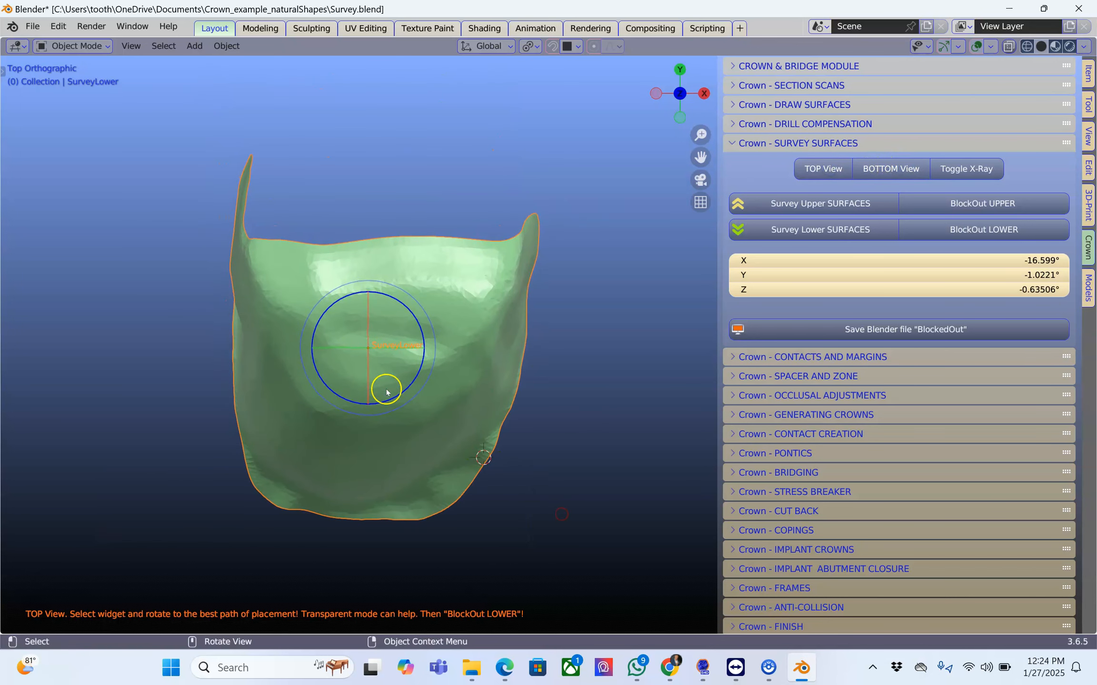
pyautogui.moveTo(384, 376); pyautogui.dragTo(385, 351)
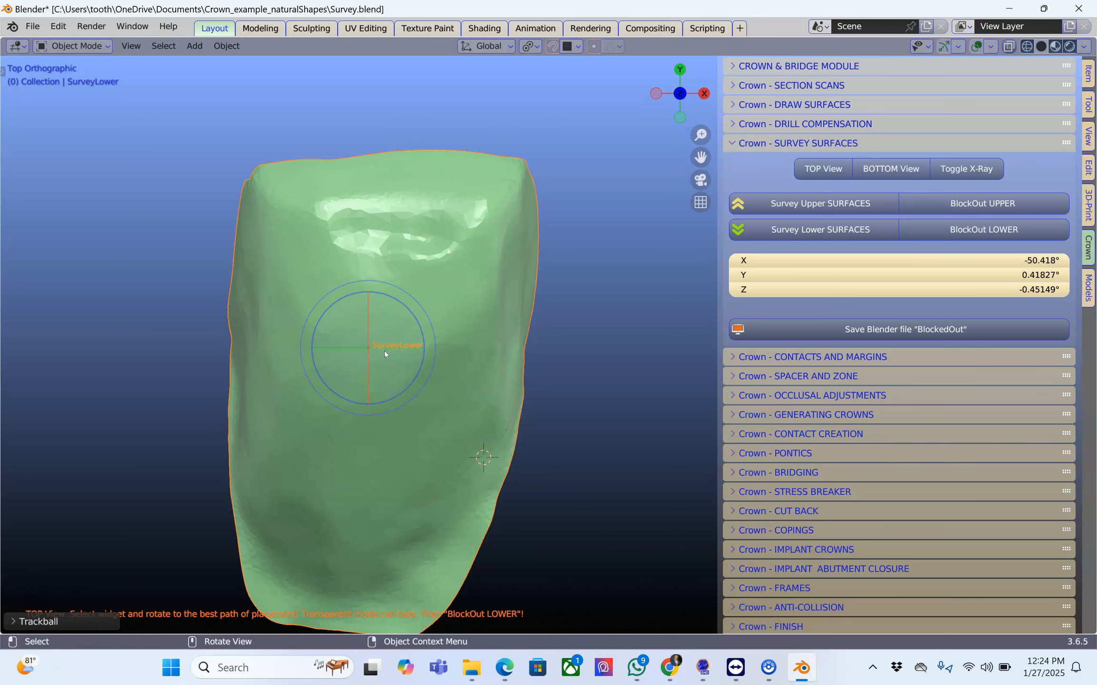
pyautogui.scroll(-1, 375, 372)
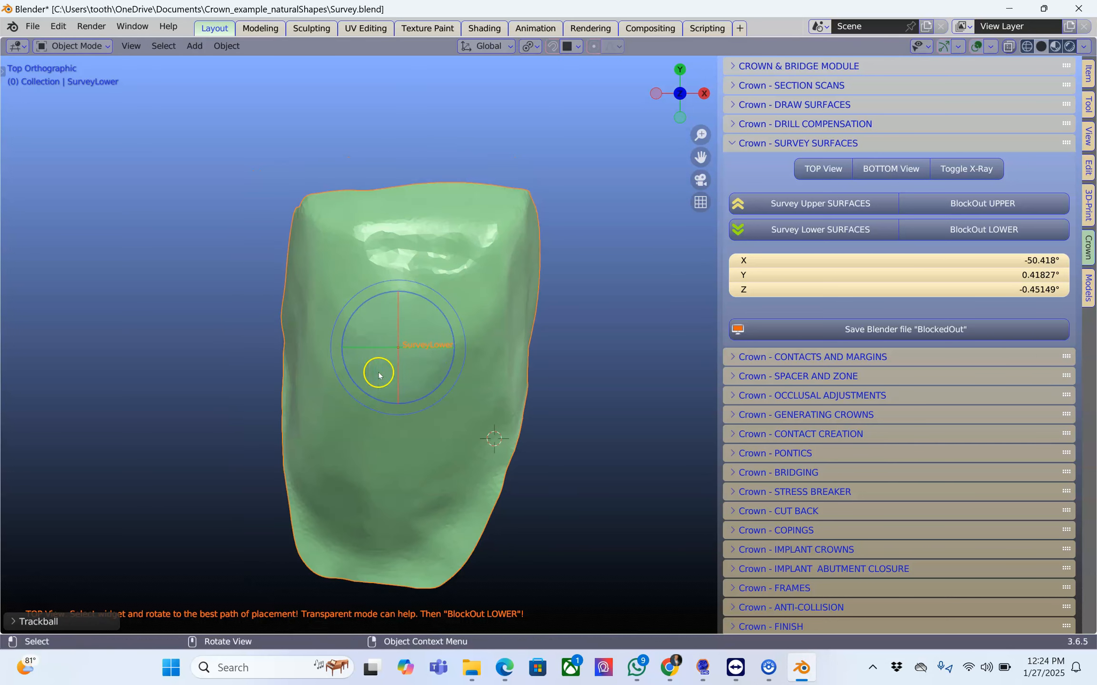
pyautogui.click(974, 230)
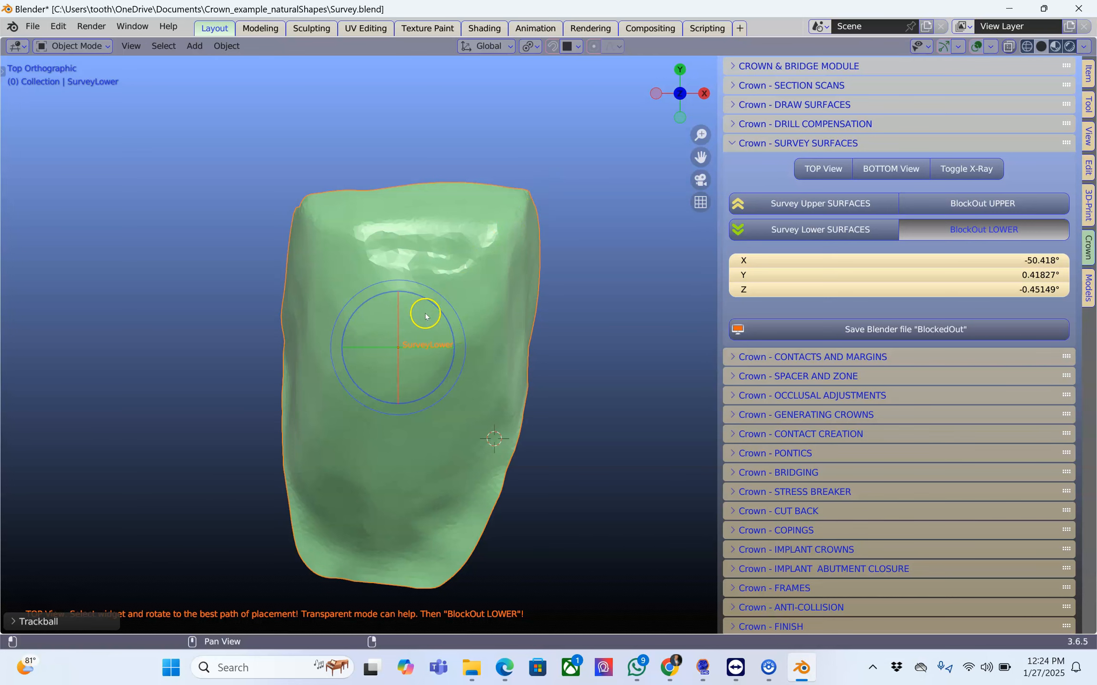
pyautogui.click(431, 411)
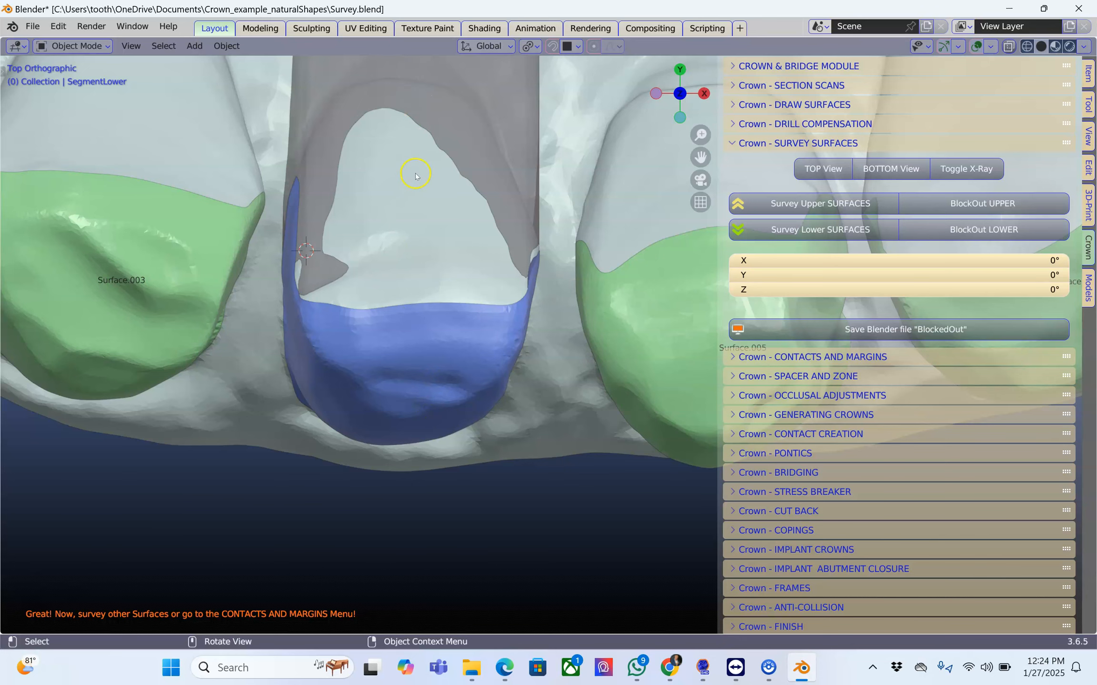
# Draw an annotation around the narrow tip of the front tooth's blocked-out surface, next to Surface.003, to mark the support margin.
pyautogui.scroll(-1, 415, 174)
pyautogui.keyDown('shift'); pyautogui.moveTo(419, 239); pyautogui.dragTo(544, 472, button='middle'); pyautogui.keyUp('shift')
pyautogui.scroll(2, 413, 296)
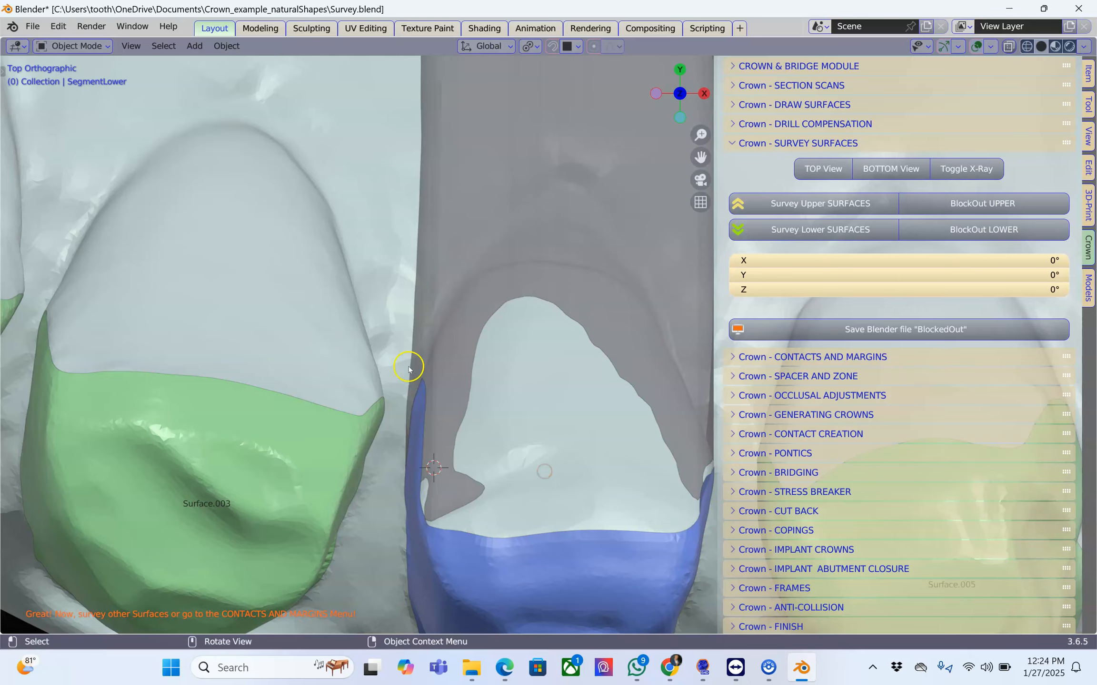
pyautogui.scroll(1, 403, 372)
pyautogui.scroll(2, 399, 374)
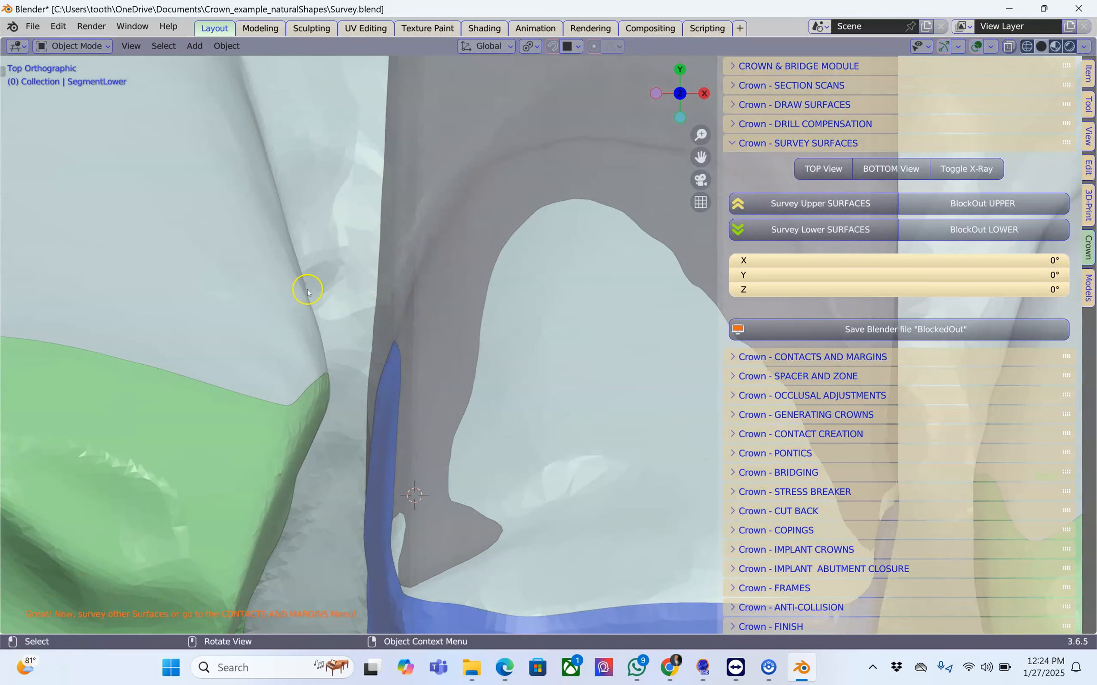
pyautogui.press('t')
pyautogui.moveTo(22, 234); pyautogui.dragTo(68, 229)
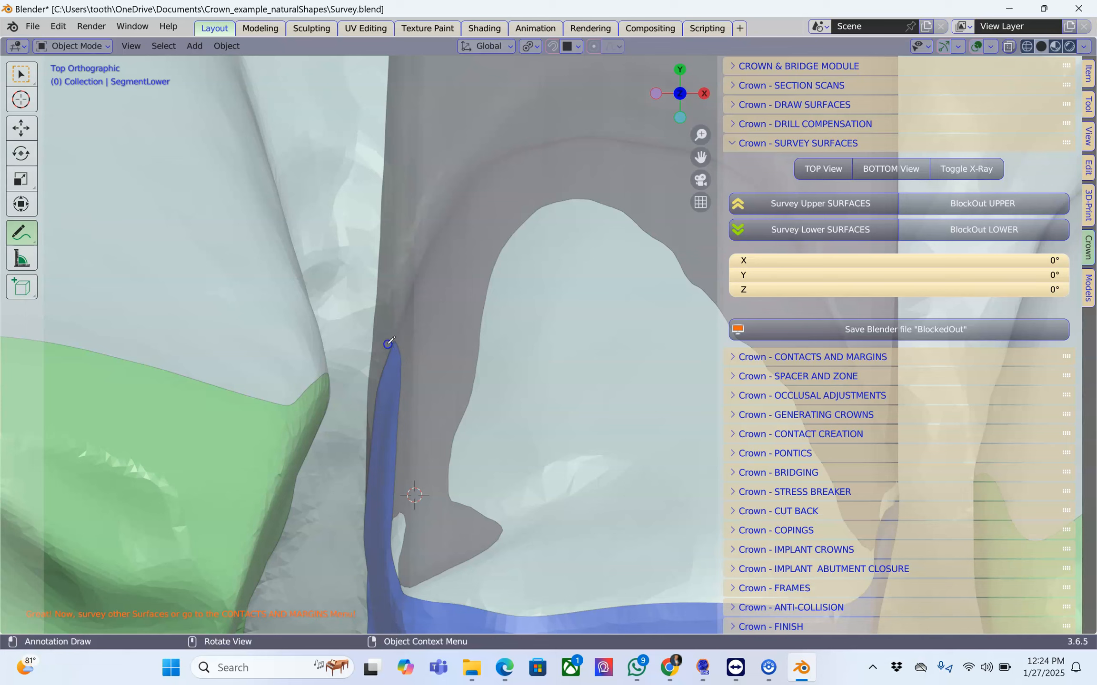
pyautogui.moveTo(370, 380)
pyautogui.mouseDown()
pyautogui.moveTo(375, 345)
pyautogui.moveTo(399, 344)
pyautogui.mouseUp()
pyautogui.scroll(-2, 370, 383)
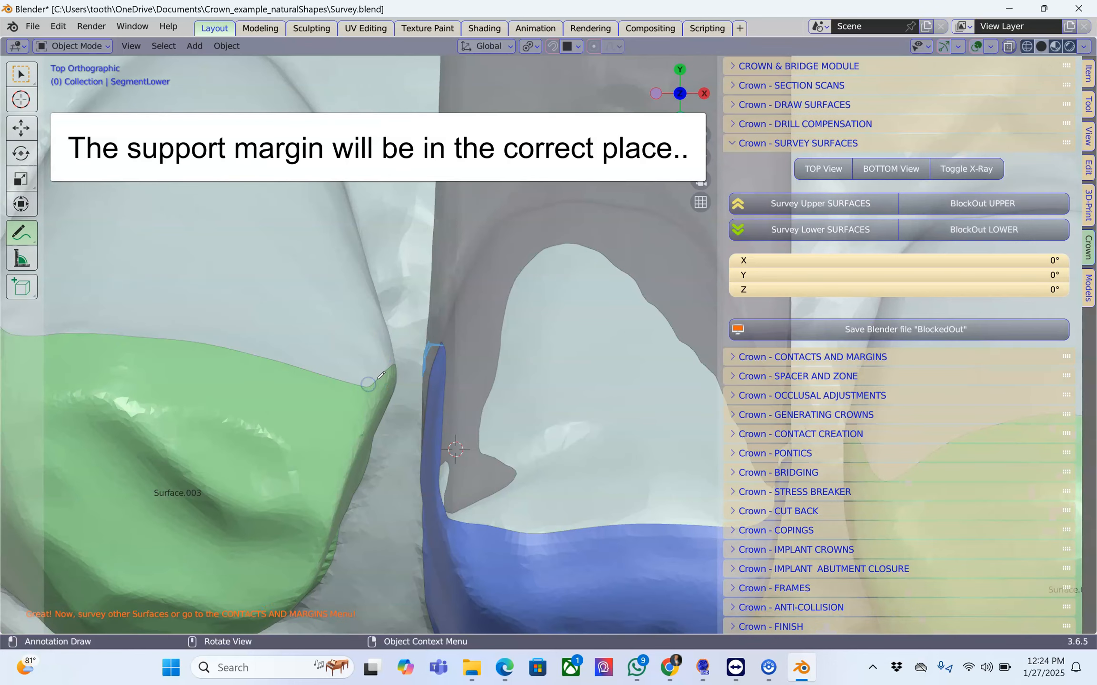
# Erase the annotation around the narrow tip of the front tooth's blocked-out surface and return to the selection tool.
pyautogui.scroll(-2, 381, 380)
pyautogui.keyDown('shift'); pyautogui.moveTo(402, 377); pyautogui.dragTo(301, 383, button='middle'); pyautogui.keyUp('shift')
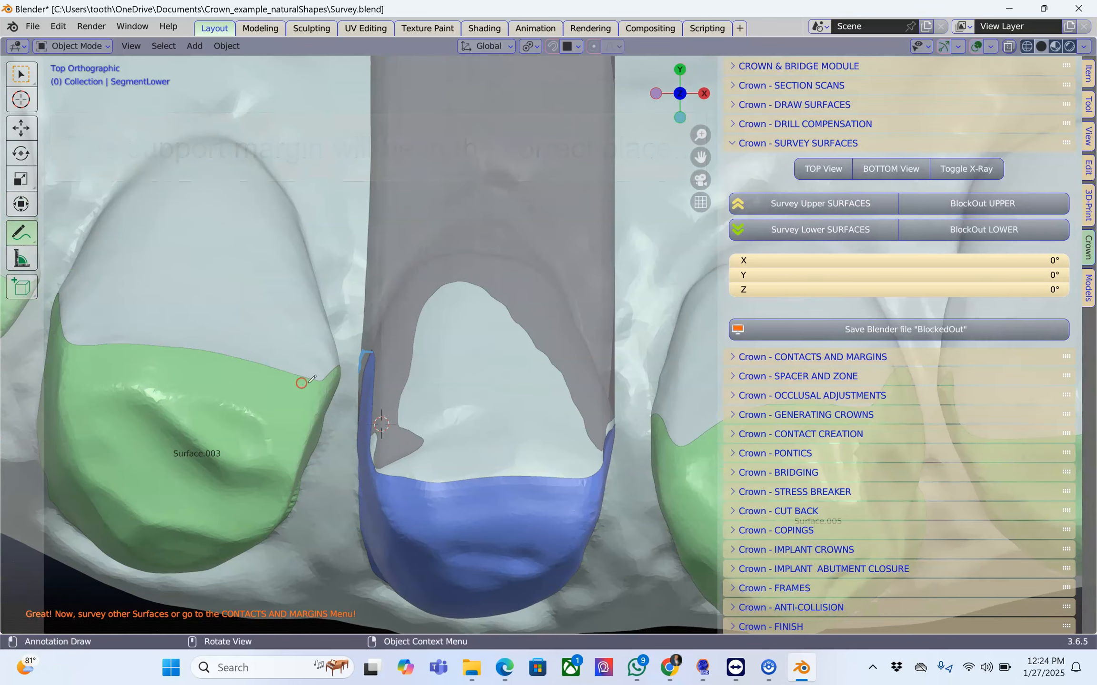
pyautogui.scroll(2, 375, 375)
pyautogui.scroll(1, 375, 376)
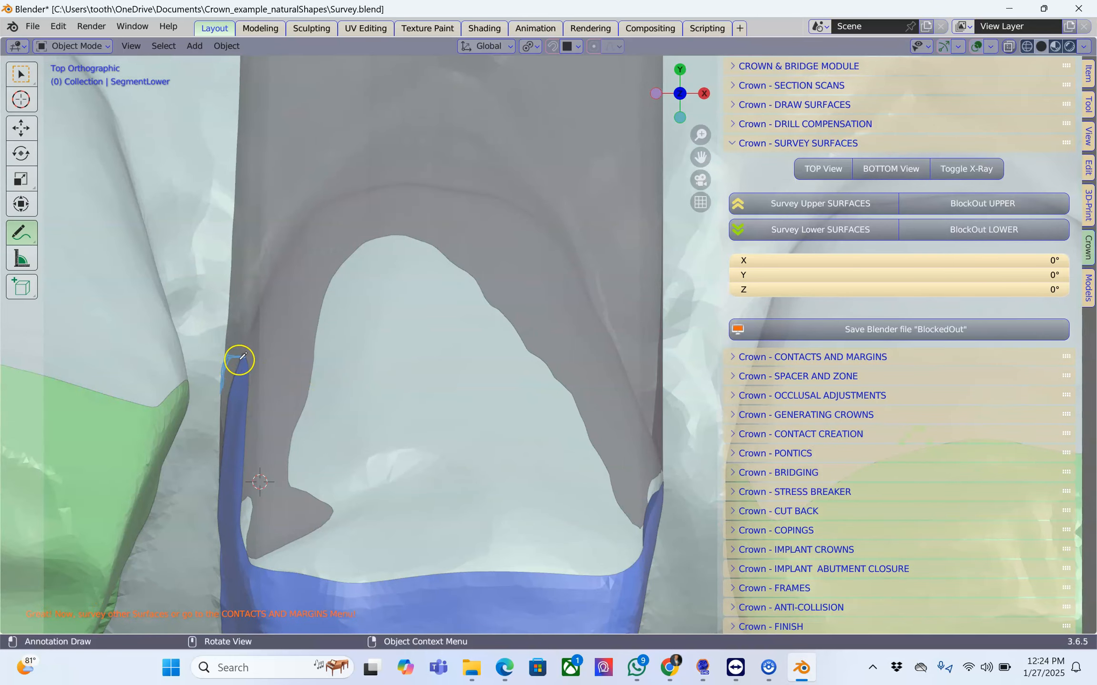
pyautogui.moveTo(239, 359); pyautogui.dragTo(250, 352)
pyautogui.scroll(-2, 295, 366)
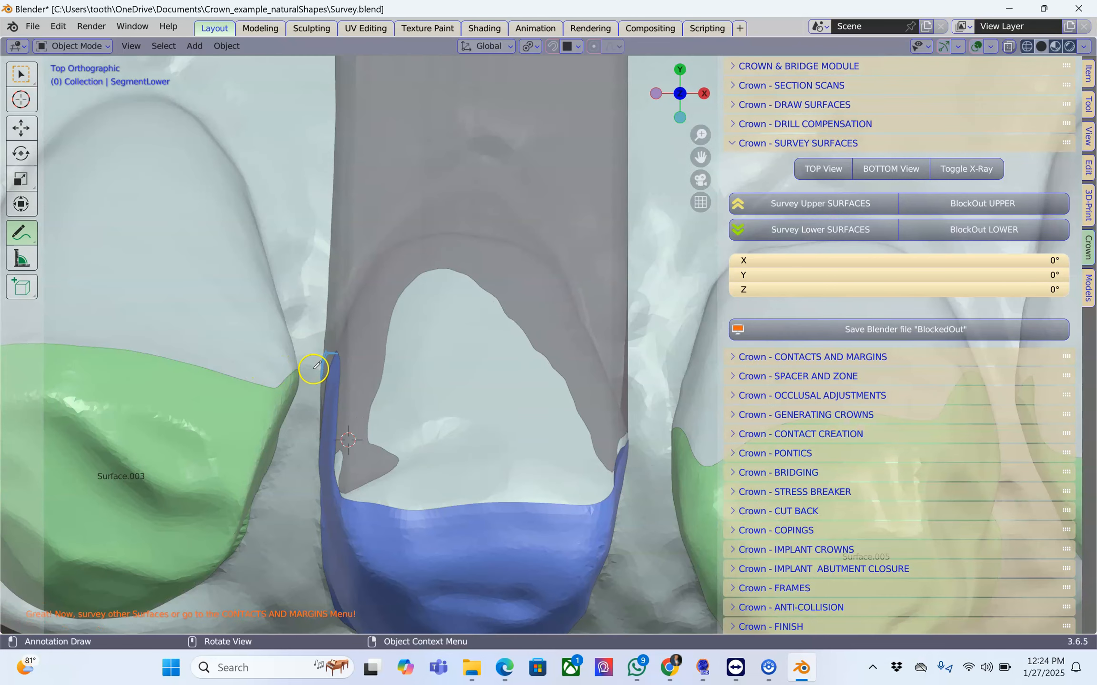
pyautogui.moveTo(27, 237)
pyautogui.mouseDown()
pyautogui.moveTo(71, 293)
pyautogui.moveTo(76, 319)
pyautogui.mouseUp()
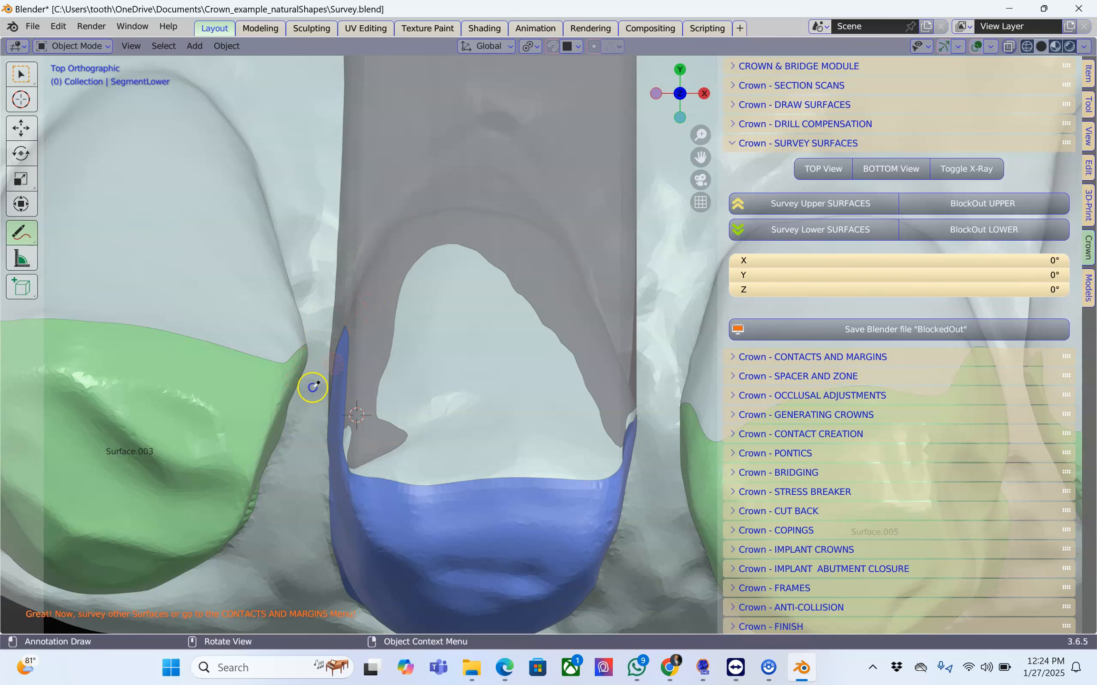
pyautogui.click(21, 74)
# Select the next prepared lower tooth's green surface and survey it as a lower surface.
pyautogui.scroll(-4, 338, 305)
pyautogui.click(368, 438)
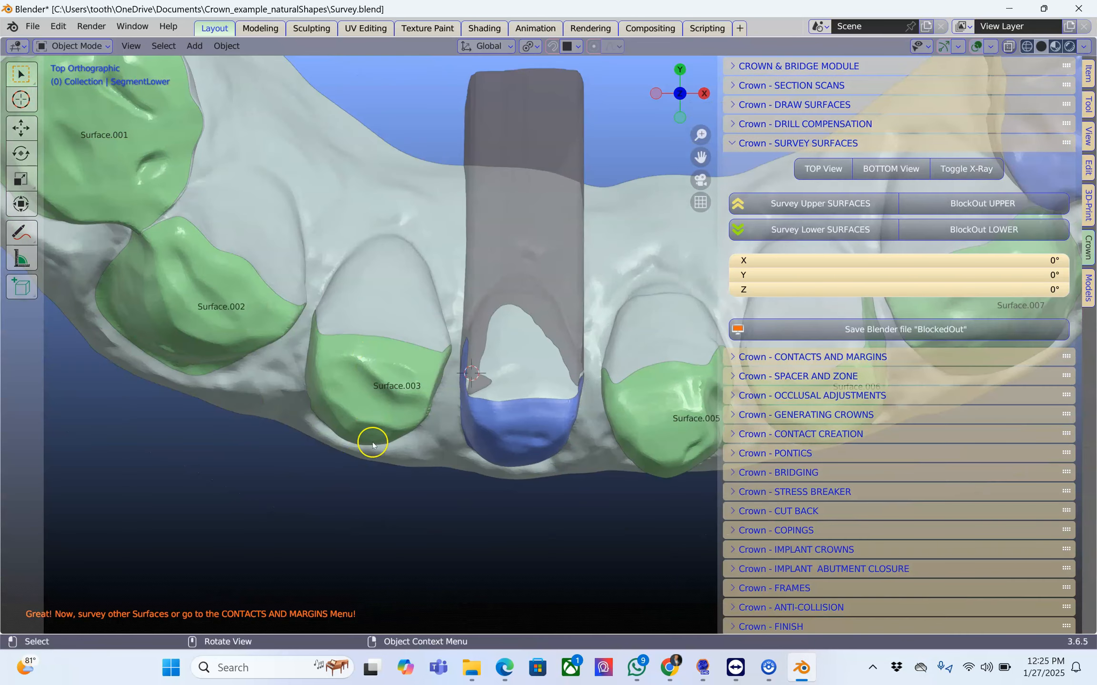
pyautogui.keyDown('shift'); pyautogui.moveTo(370, 418); pyautogui.dragTo(339, 405, button='middle'); pyautogui.keyUp('shift')
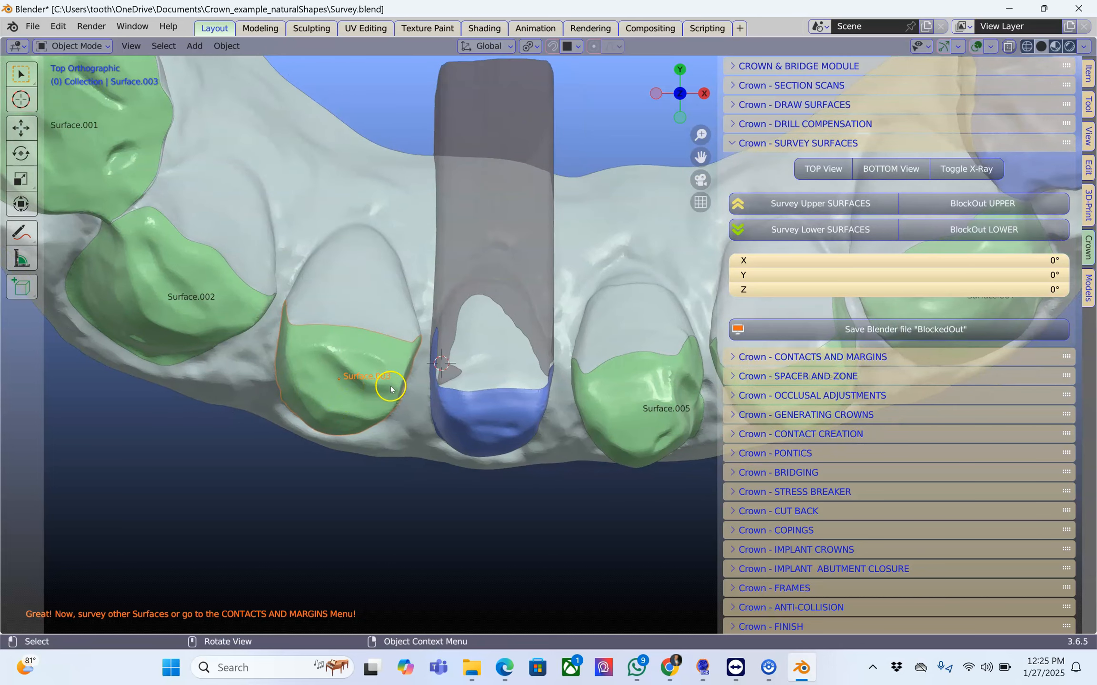
pyautogui.scroll(-3, 399, 389)
pyautogui.keyDown('shift'); pyautogui.moveTo(427, 391); pyautogui.dragTo(227, 424, button='middle'); pyautogui.keyUp('shift')
pyautogui.click(590, 357)
pyautogui.click(765, 231)
pyautogui.moveTo(642, 360); pyautogui.dragTo(650, 394)
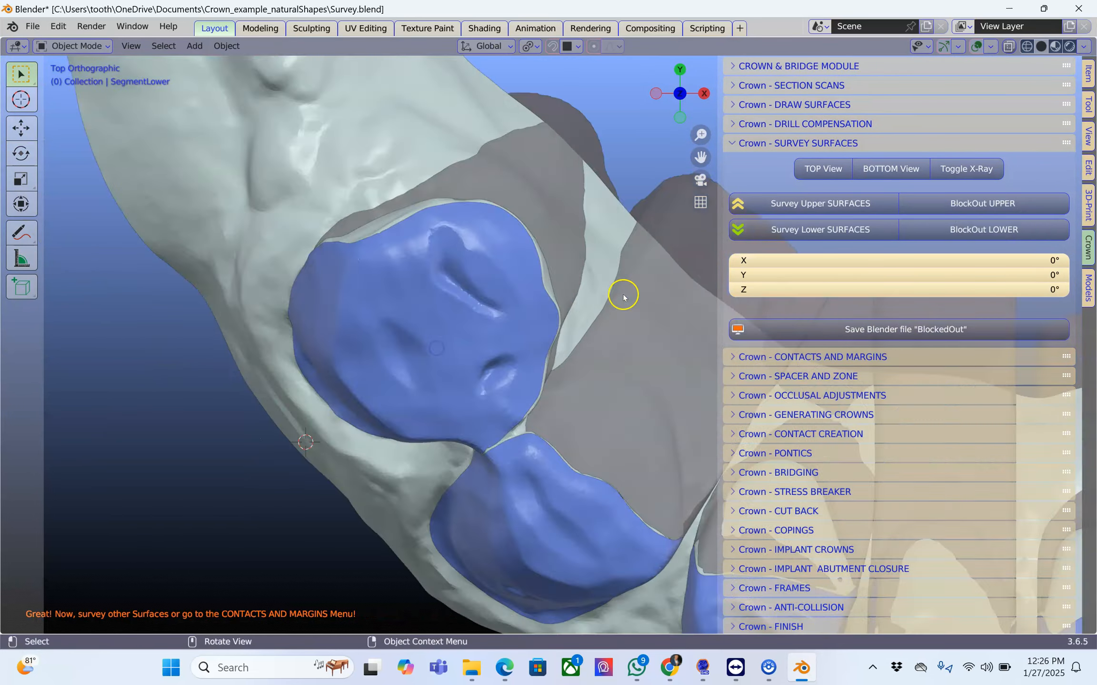
pyautogui.scroll(-5, 624, 293)
pyautogui.moveTo(524, 387); pyautogui.dragTo(630, 346, button='middle')
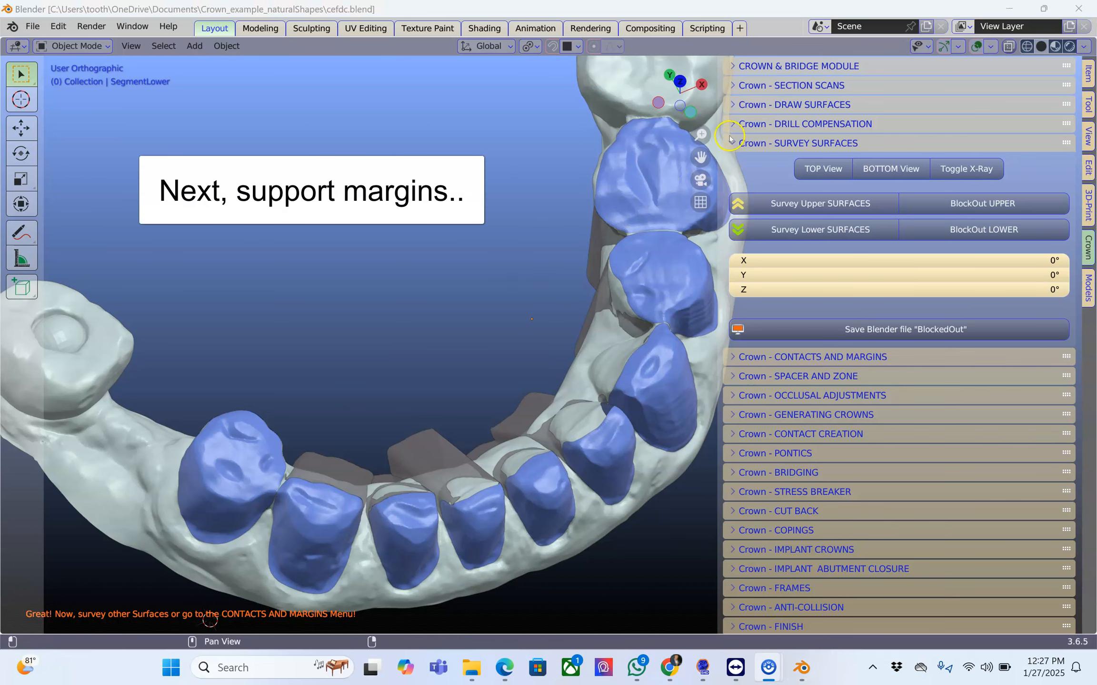
# Select all the surveyed lower abutments and add a 0.05 support margin to them.
pyautogui.click(732, 144)
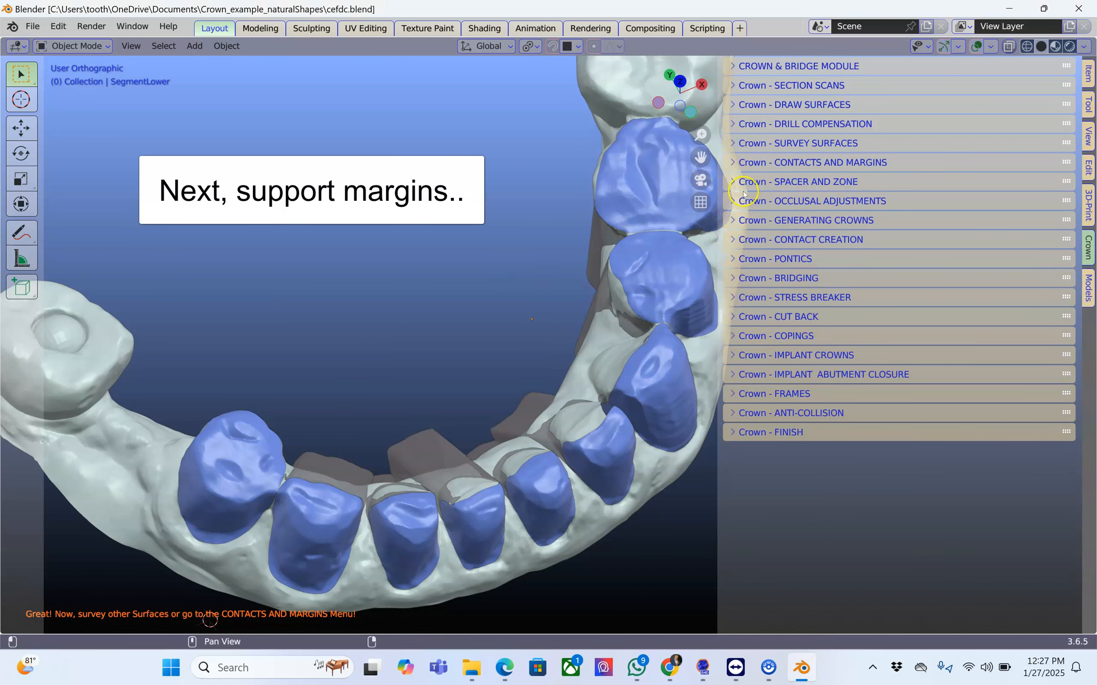
pyautogui.click(747, 163)
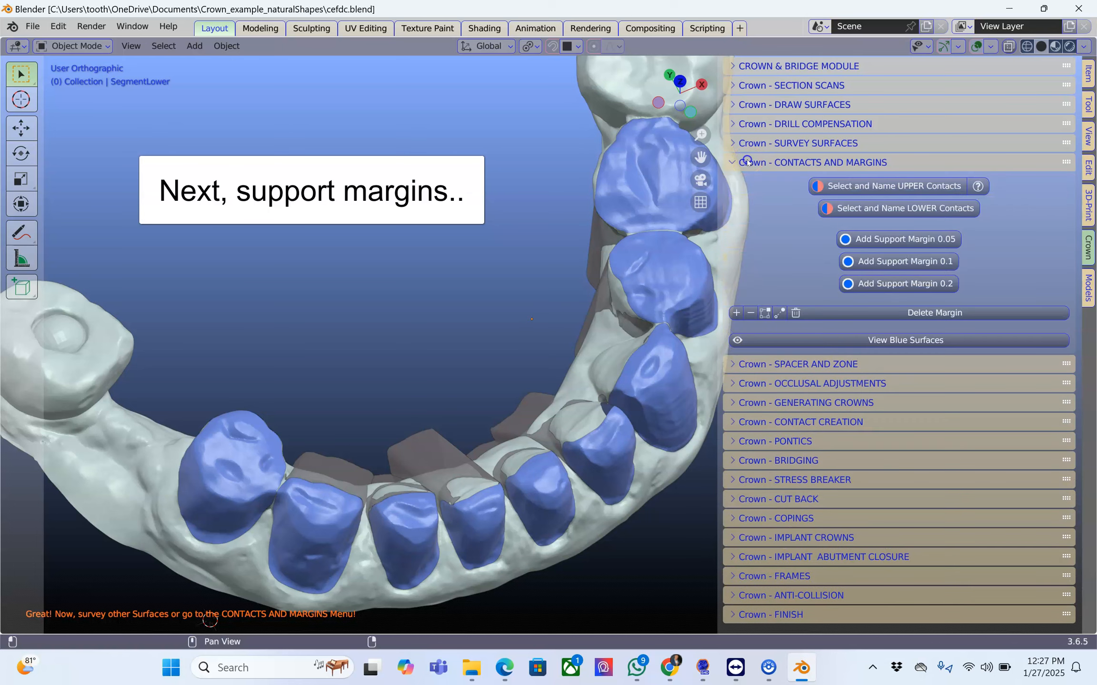
pyautogui.scroll(-1, 487, 307)
pyautogui.keyDown('shift'); pyautogui.moveTo(377, 348); pyautogui.dragTo(373, 306, button='middle'); pyautogui.keyUp('shift')
pyautogui.click(298, 396)
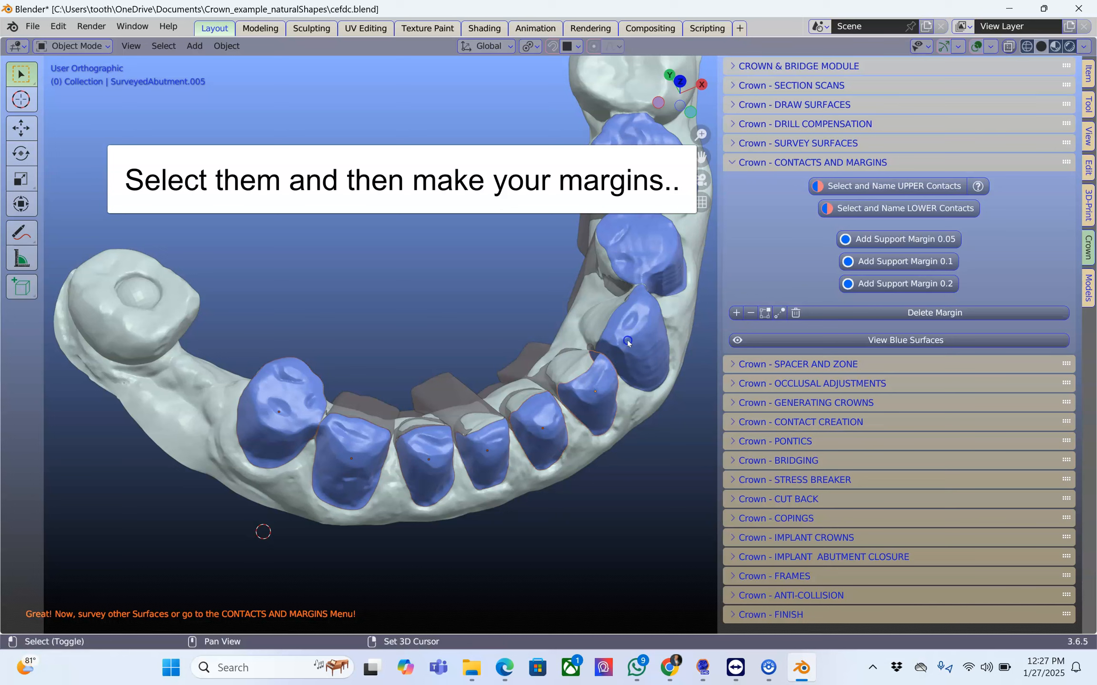
pyautogui.click(561, 304)
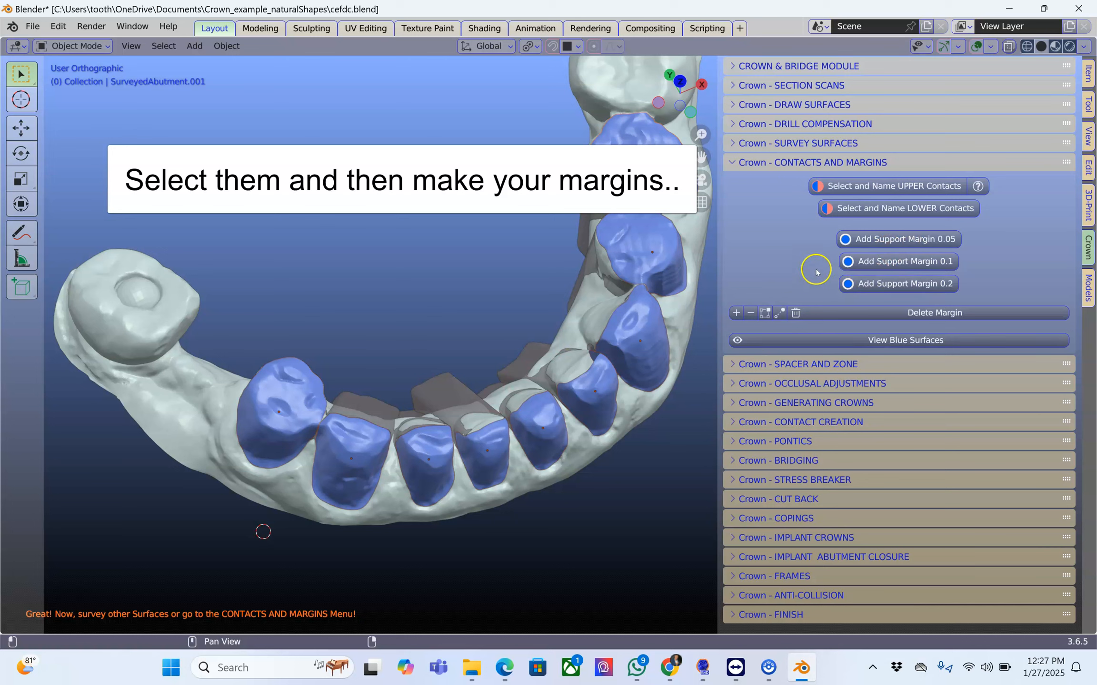
pyautogui.click(917, 238)
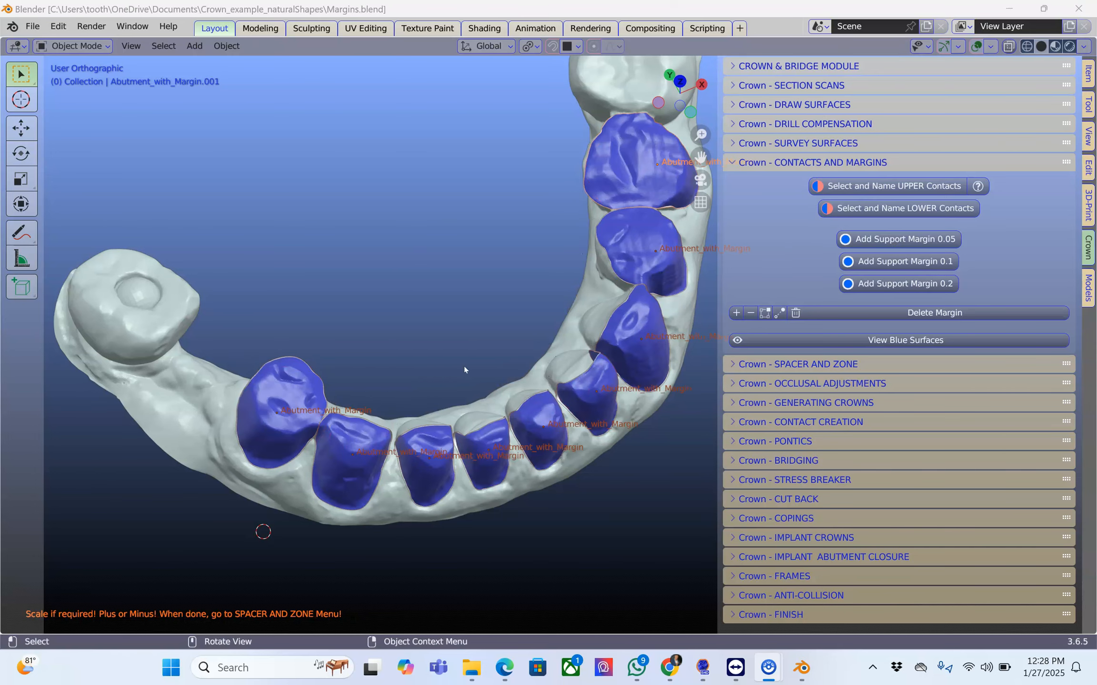
# Deselect the abutments and examine the width of the new support margins between the front teeth, especially at the undercuts.
pyautogui.click(463, 365)
pyautogui.scroll(5, 497, 357)
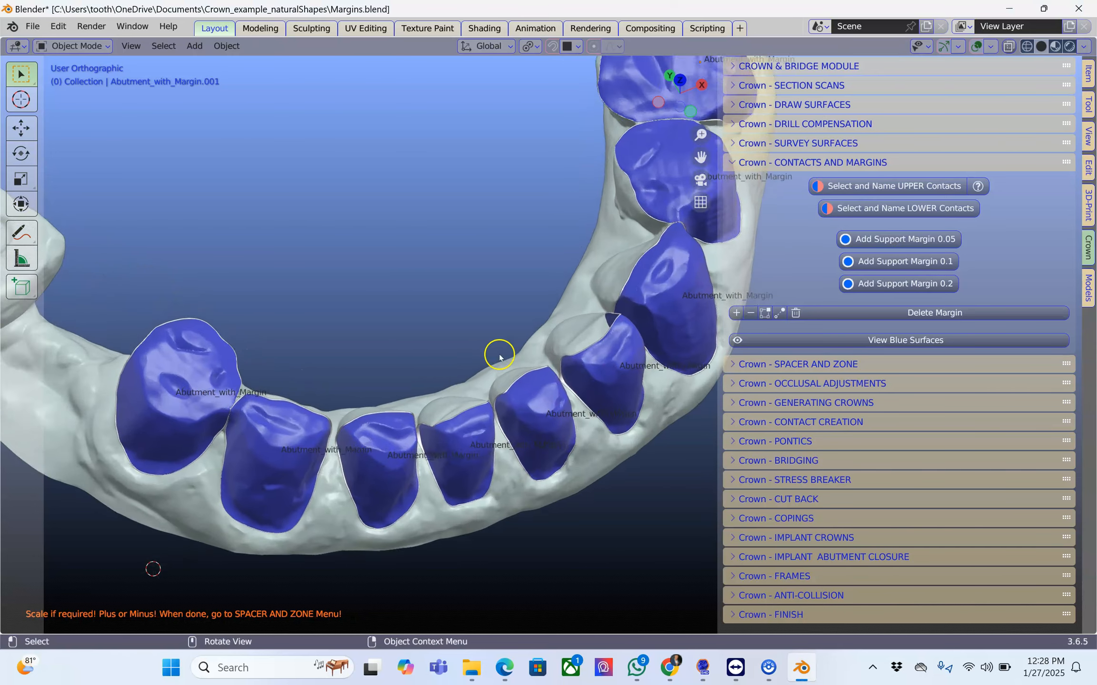
pyautogui.moveTo(496, 363); pyautogui.dragTo(487, 367, button='middle')
pyautogui.scroll(3, 481, 374)
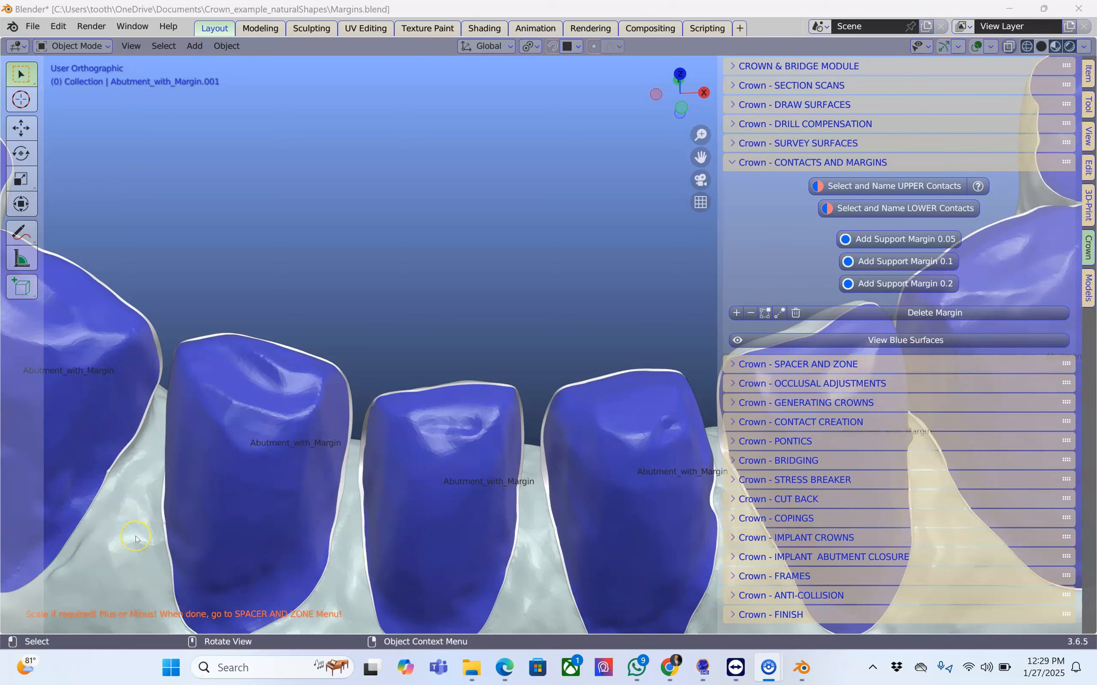
pyautogui.click(404, 433)
pyautogui.scroll(5, 407, 441)
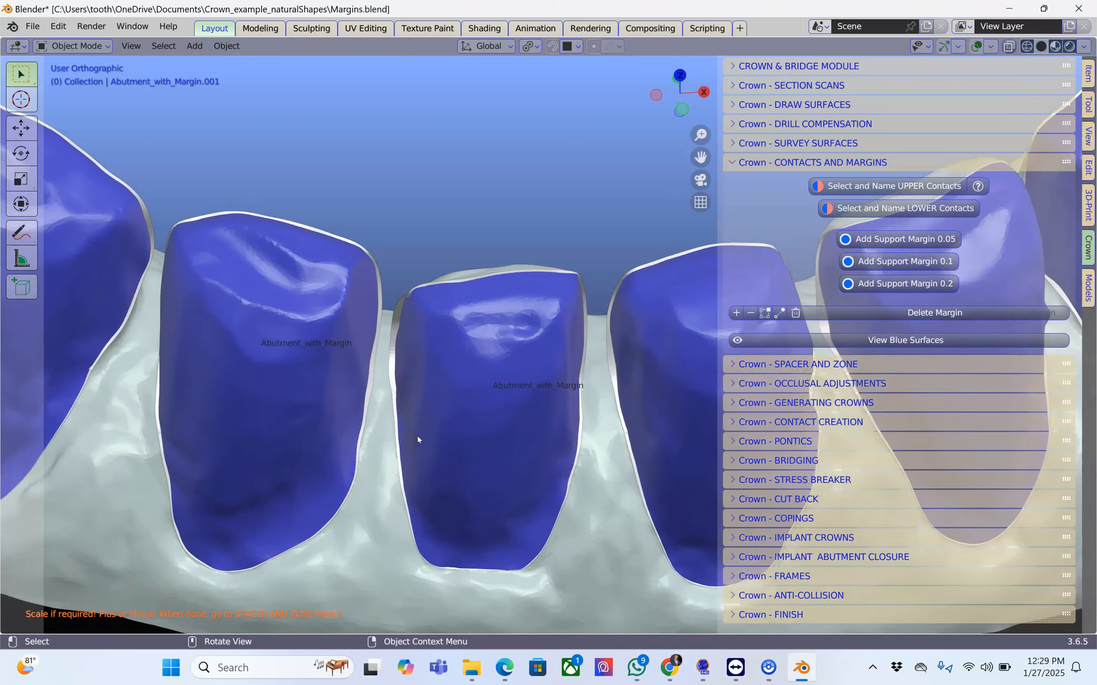
pyautogui.scroll(1, 422, 438)
pyautogui.moveTo(422, 436); pyautogui.dragTo(468, 200, button='middle')
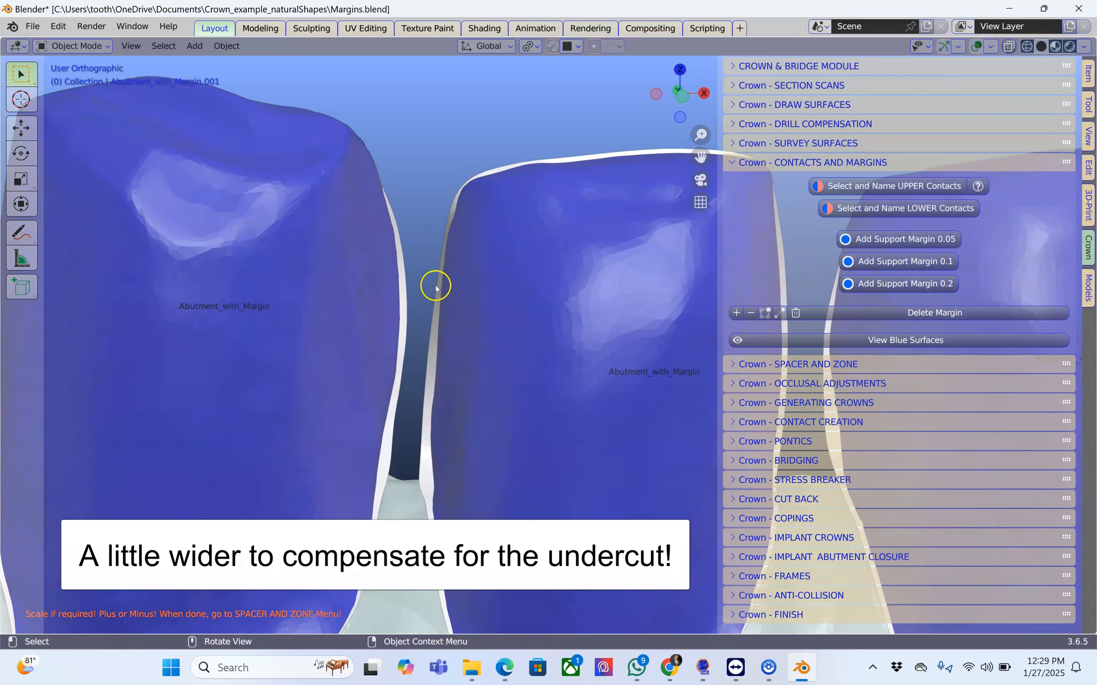
pyautogui.scroll(4, 423, 448)
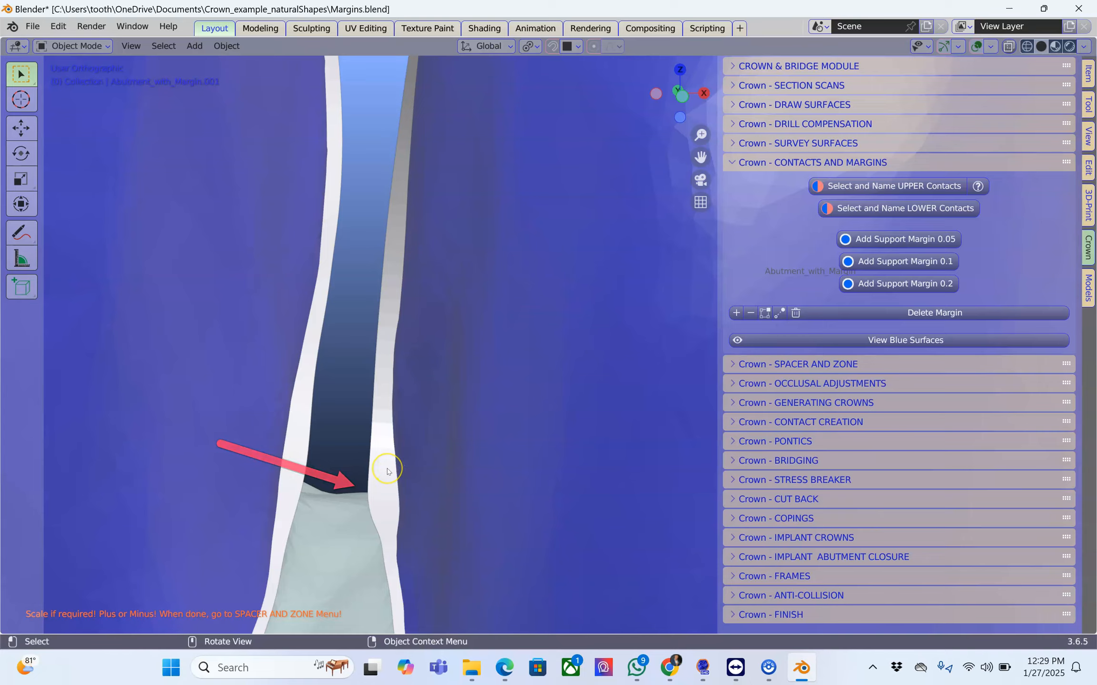
pyautogui.scroll(-8, 386, 471)
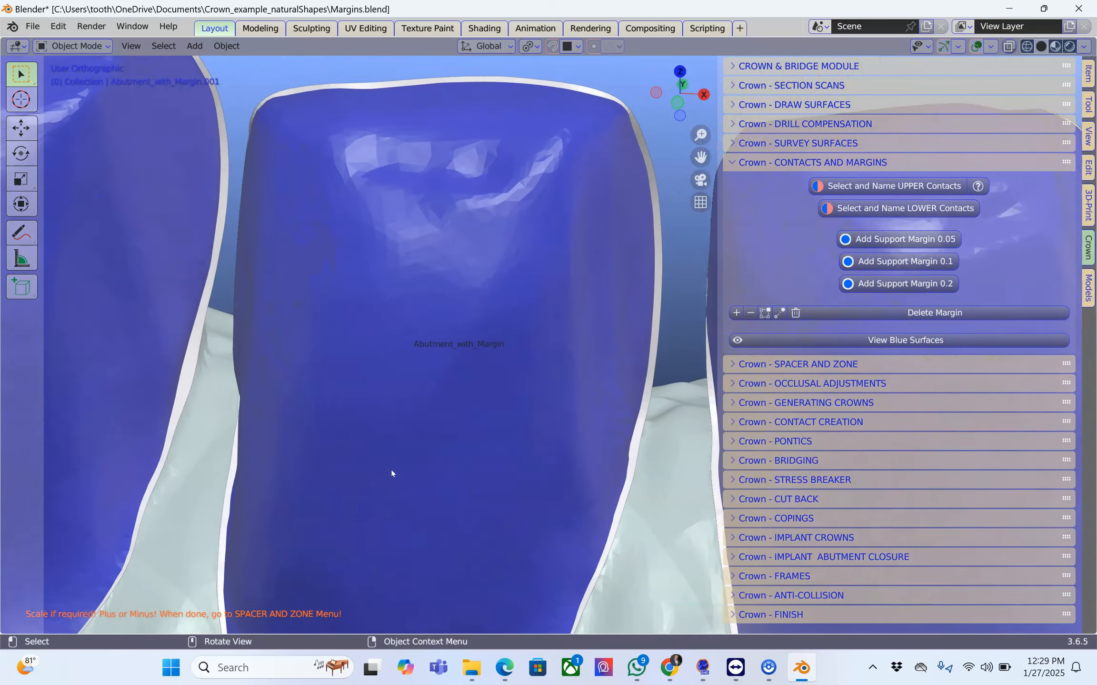
pyautogui.moveTo(392, 473); pyautogui.dragTo(85, 84, button='middle')
pyautogui.scroll(-5, 562, 426)
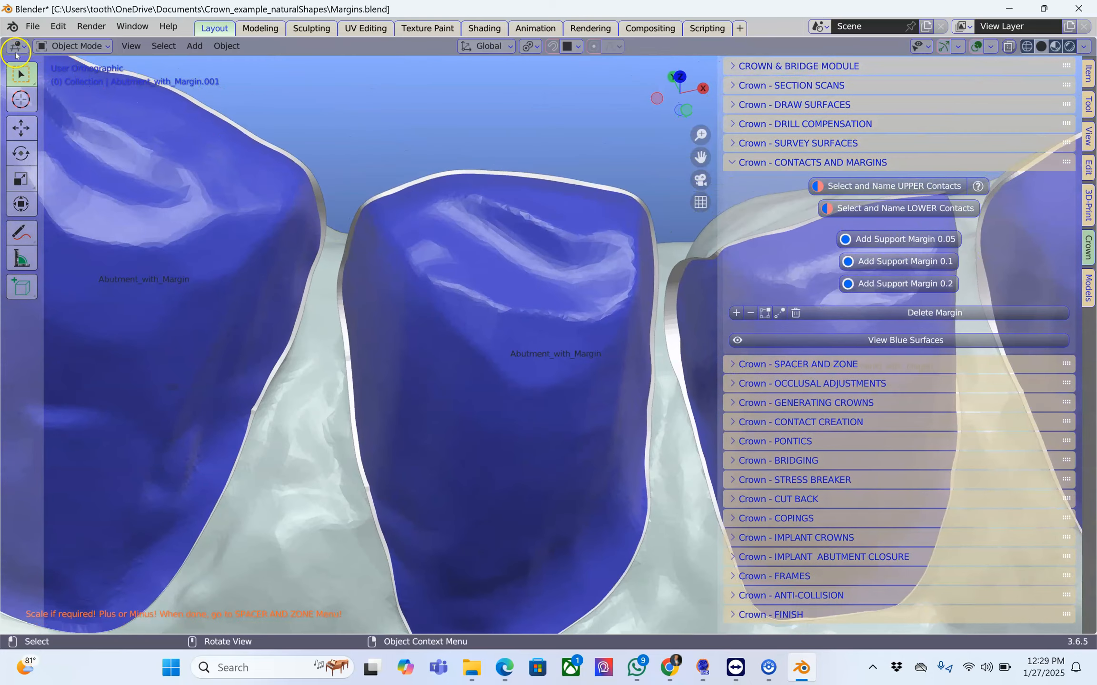
# Split off a narrow area beside the 3D viewport and turn it into an Outliner.
pyautogui.moveTo(4, 41); pyautogui.dragTo(265, 52)
pyautogui.click(15, 45)
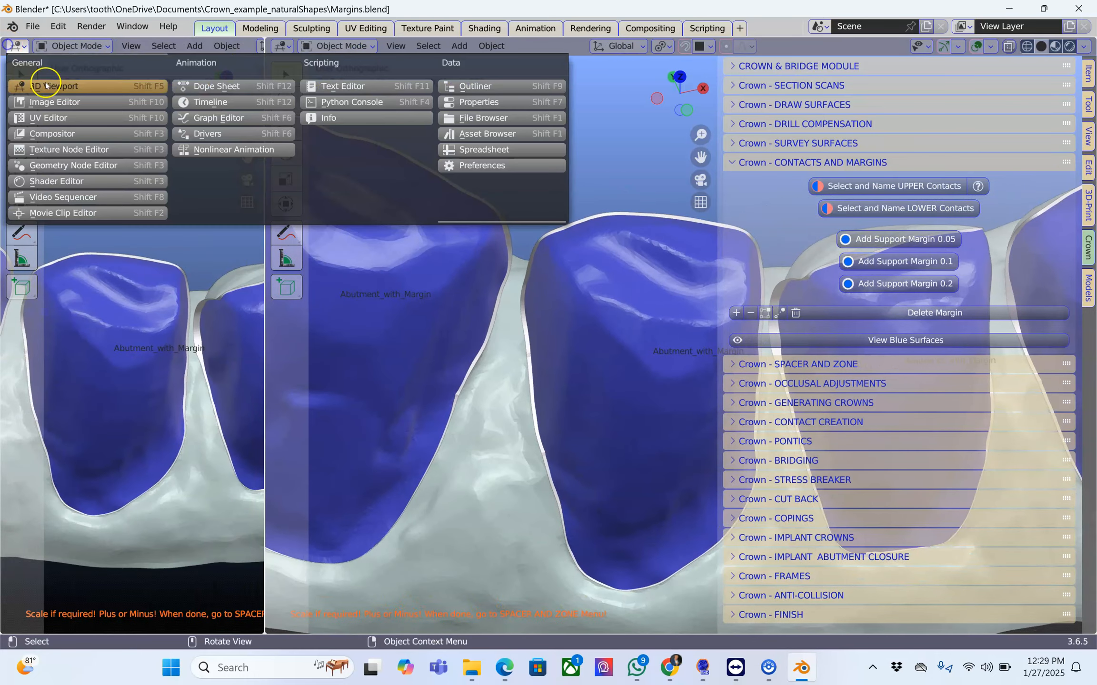
pyautogui.click(516, 89)
# Enable the selectable and viewport-disable toggles in the Outliner, and make the BlockOuts collection visible in the viewport.
pyautogui.scroll(-5, 206, 397)
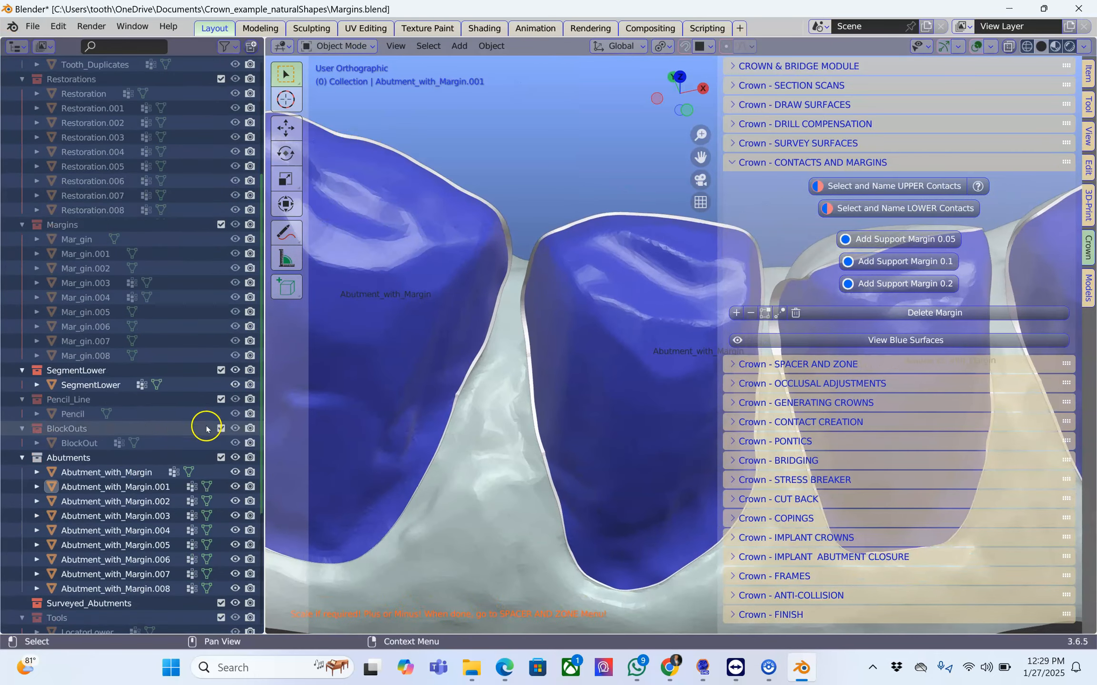
pyautogui.scroll(-6, 205, 428)
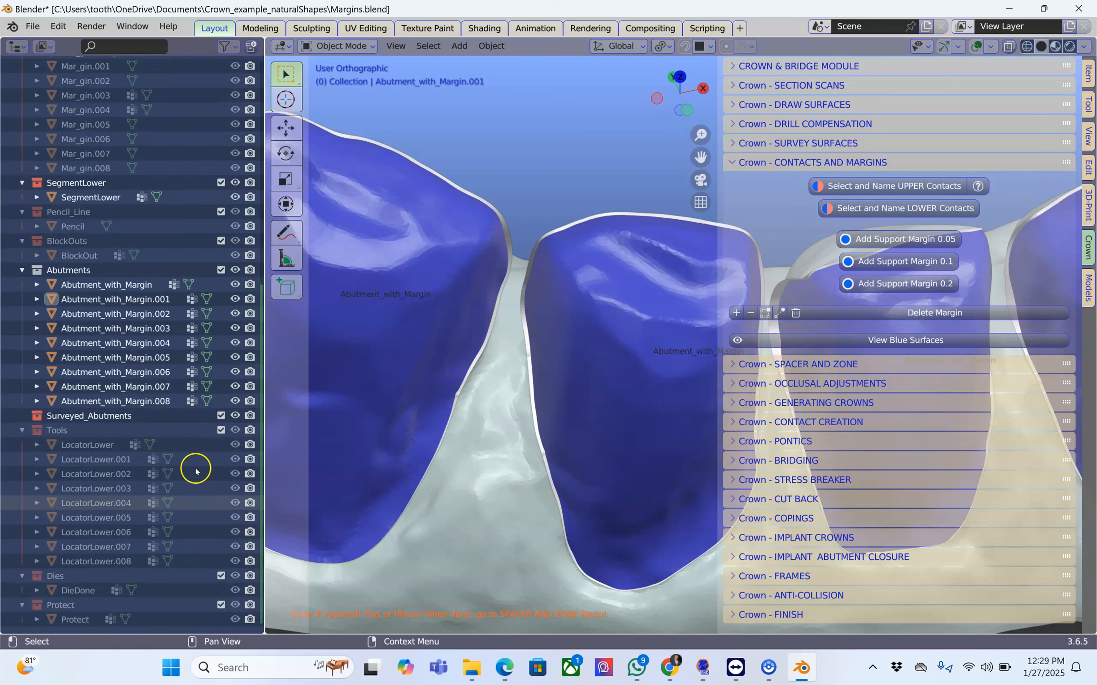
pyautogui.click(226, 46)
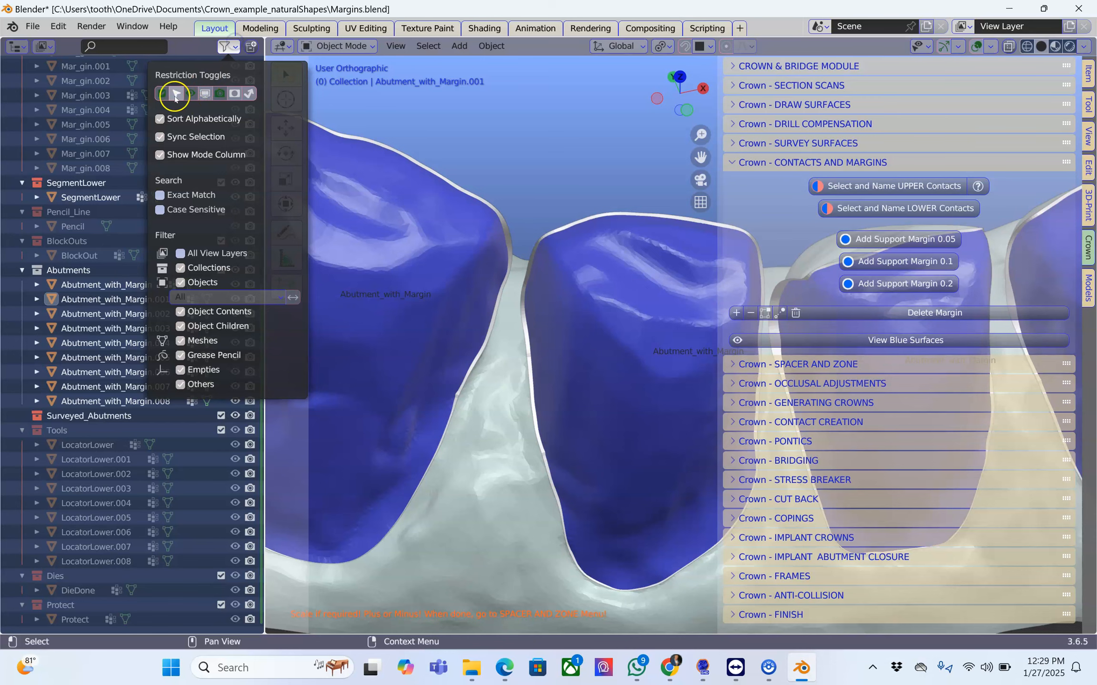
pyautogui.click(175, 92)
pyautogui.click(206, 92)
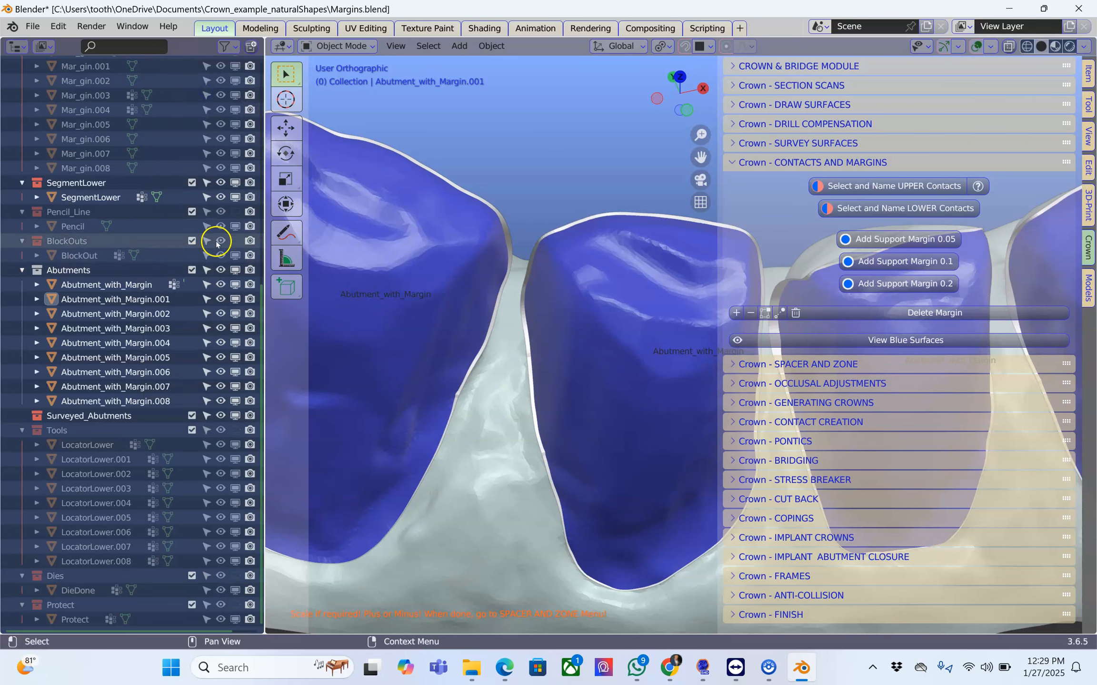
pyautogui.click(235, 243)
# Examine the narrow margin tip of Abutment_with_Margin.006 against the block-out, inspecting its mesh in Edit Mode.
pyautogui.moveTo(627, 288); pyautogui.dragTo(379, 194, button='middle')
pyautogui.moveTo(351, 275); pyautogui.dragTo(557, 363, button='middle')
pyautogui.scroll(5, 420, 463)
pyautogui.click(558, 363)
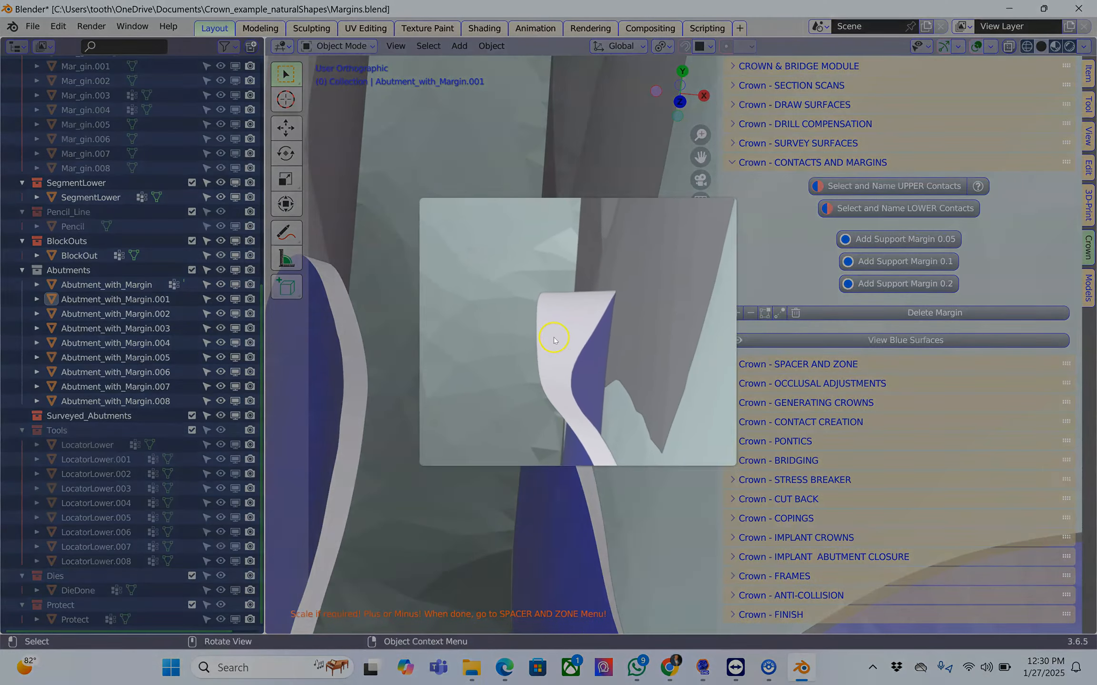
pyautogui.press('Tab')
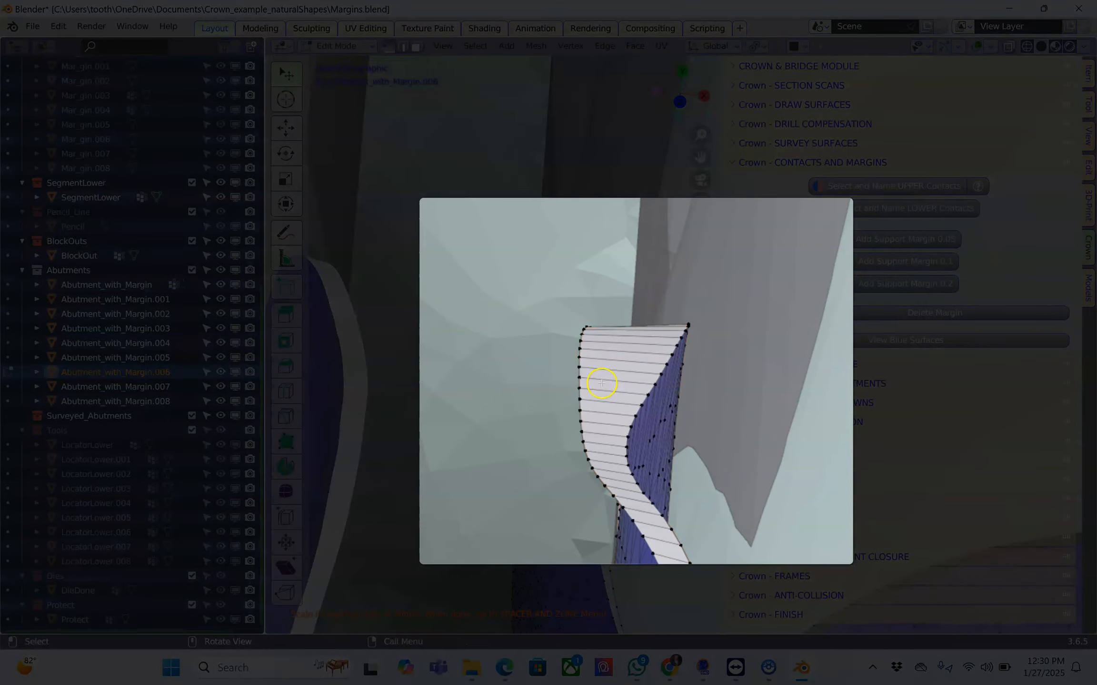
pyautogui.keyDown('alt'); pyautogui.click(589, 355); pyautogui.keyUp('alt')
pyautogui.moveTo(565, 328); pyautogui.dragTo(504, 400, button='middle')
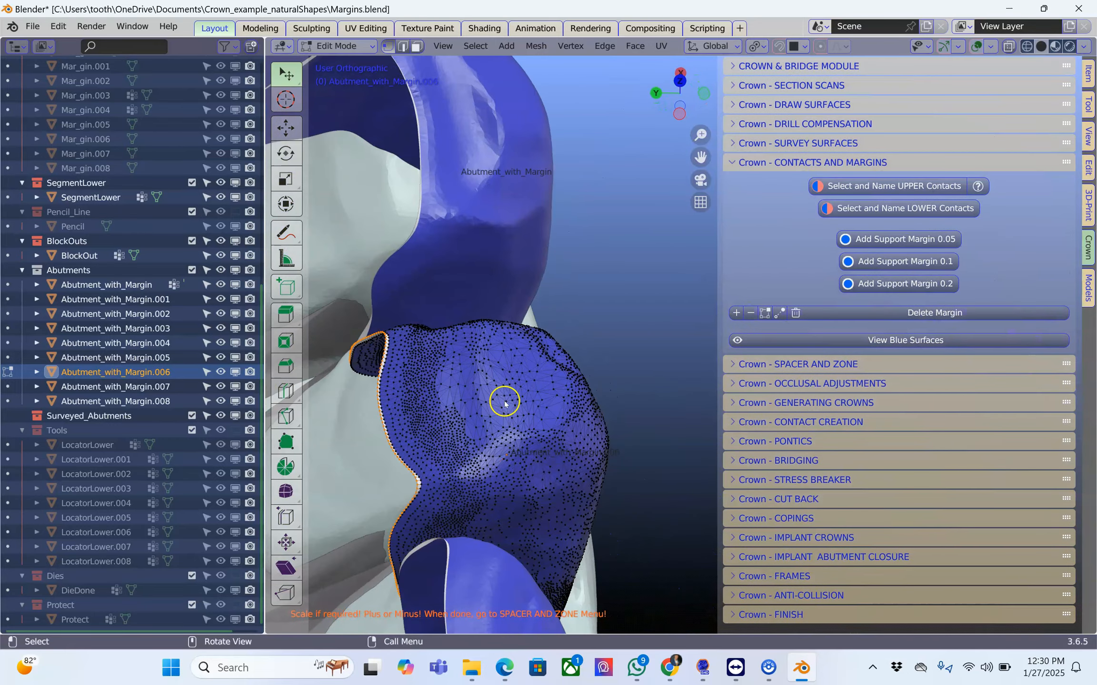
pyautogui.press('Tab')
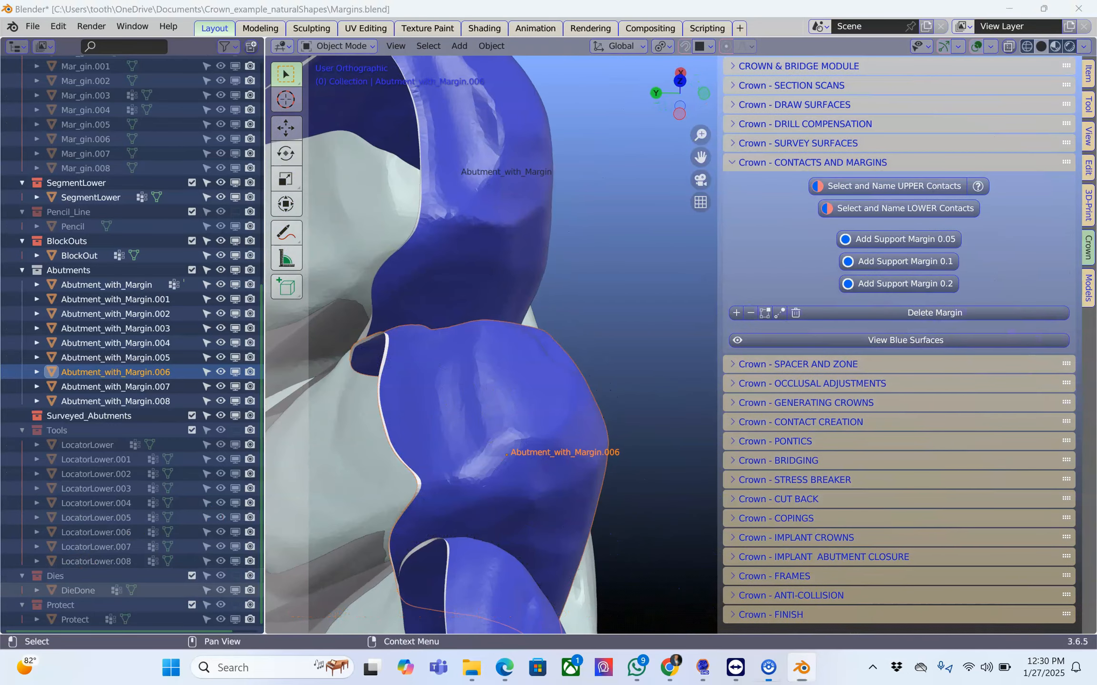
# Open the spacer and zone settings and shrink the Outliner so that the 3D view shows the whole row of abutments.
pyautogui.click(732, 162)
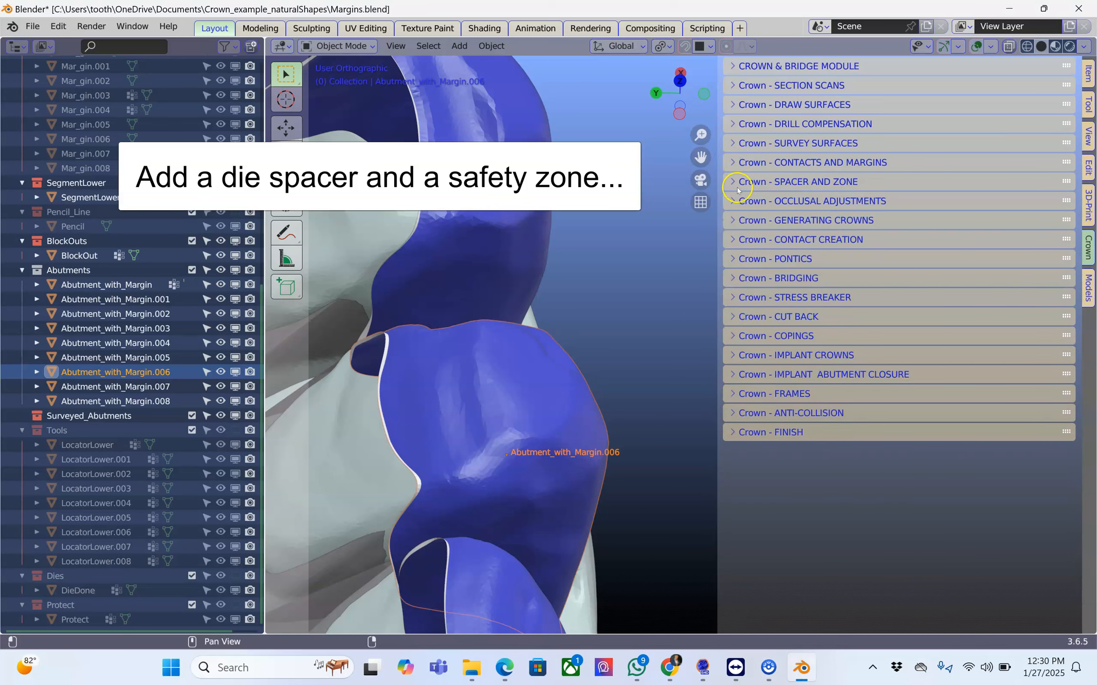
pyautogui.click(737, 183)
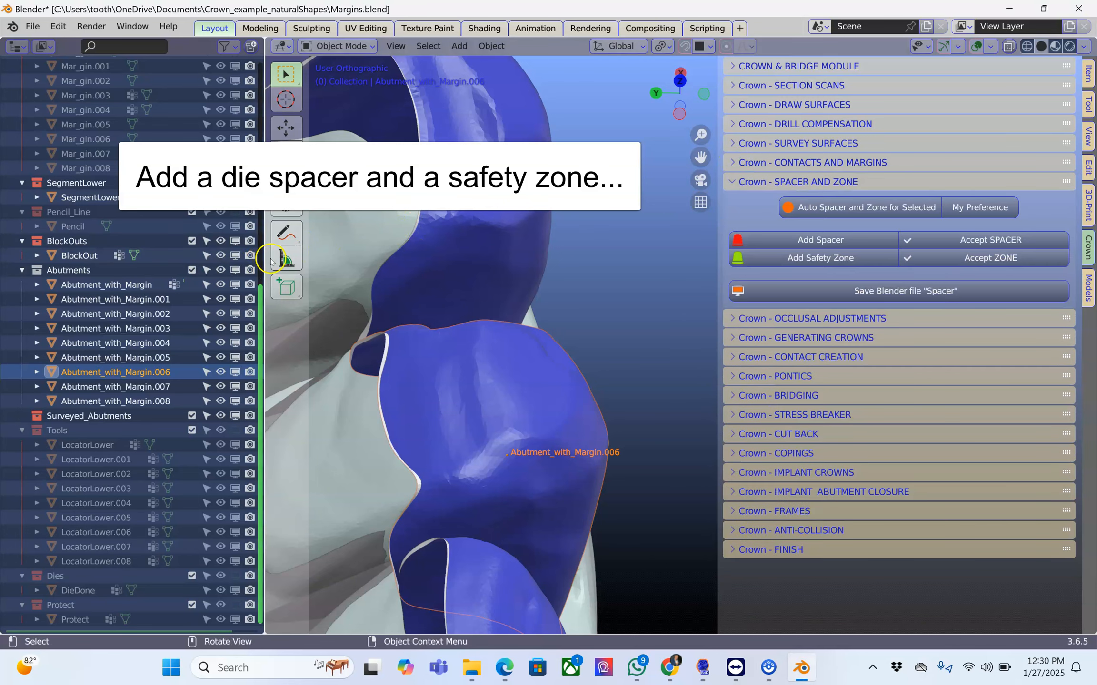
pyautogui.moveTo(266, 259); pyautogui.dragTo(22, 259)
pyautogui.scroll(-3, 447, 303)
pyautogui.moveTo(428, 293); pyautogui.dragTo(471, 327, button='middle')
pyautogui.scroll(-4, 471, 327)
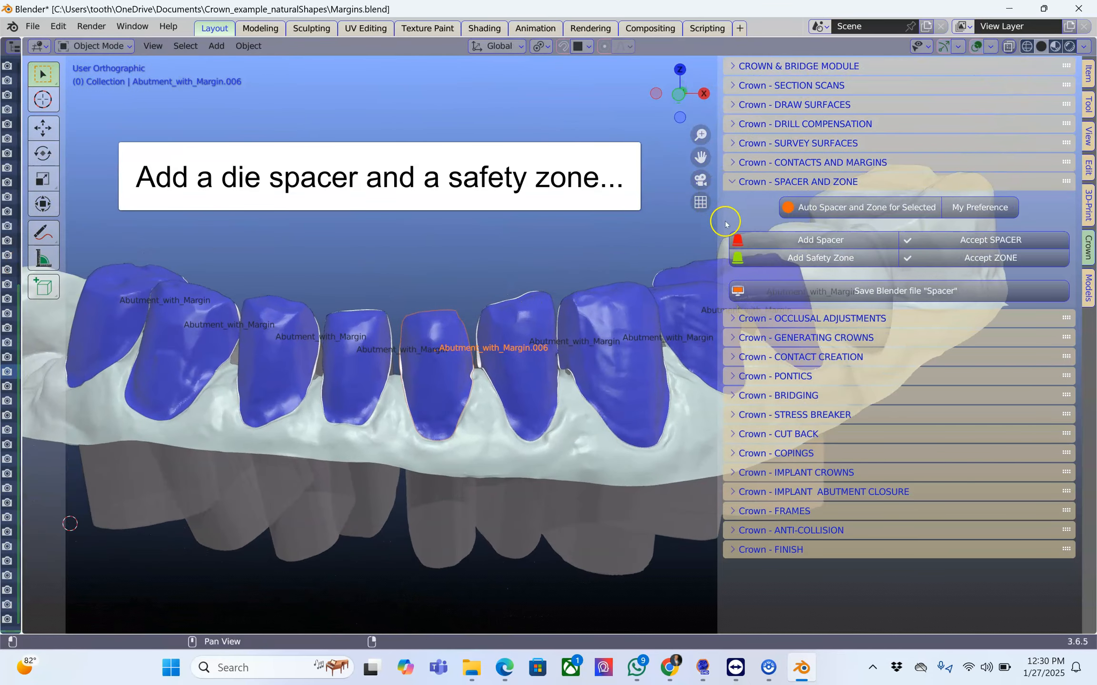
# Select all the lower abutments with margins and add a die spacer to them.
pyautogui.keyDown('shift'); pyautogui.click(121, 291); pyautogui.keyUp('shift')
pyautogui.keyDown('shift'); pyautogui.click(181, 324); pyautogui.keyUp('shift')
pyautogui.keyDown('shift'); pyautogui.click(273, 337); pyautogui.keyUp('shift')
pyautogui.keyDown('shift'); pyautogui.click(354, 347); pyautogui.keyUp('shift')
pyautogui.keyDown('shift'); pyautogui.click(440, 330); pyautogui.keyUp('shift')
pyautogui.keyDown('shift'); pyautogui.click(517, 326); pyautogui.keyUp('shift')
pyautogui.keyDown('shift'); pyautogui.click(593, 320); pyautogui.keyUp('shift')
pyautogui.keyDown('shift'); pyautogui.moveTo(602, 320); pyautogui.dragTo(495, 338, button='middle'); pyautogui.keyUp('shift')
pyautogui.keyDown('shift'); pyautogui.click(593, 333); pyautogui.keyUp('shift')
pyautogui.keyDown('shift'); pyautogui.click(647, 317); pyautogui.keyUp('shift')
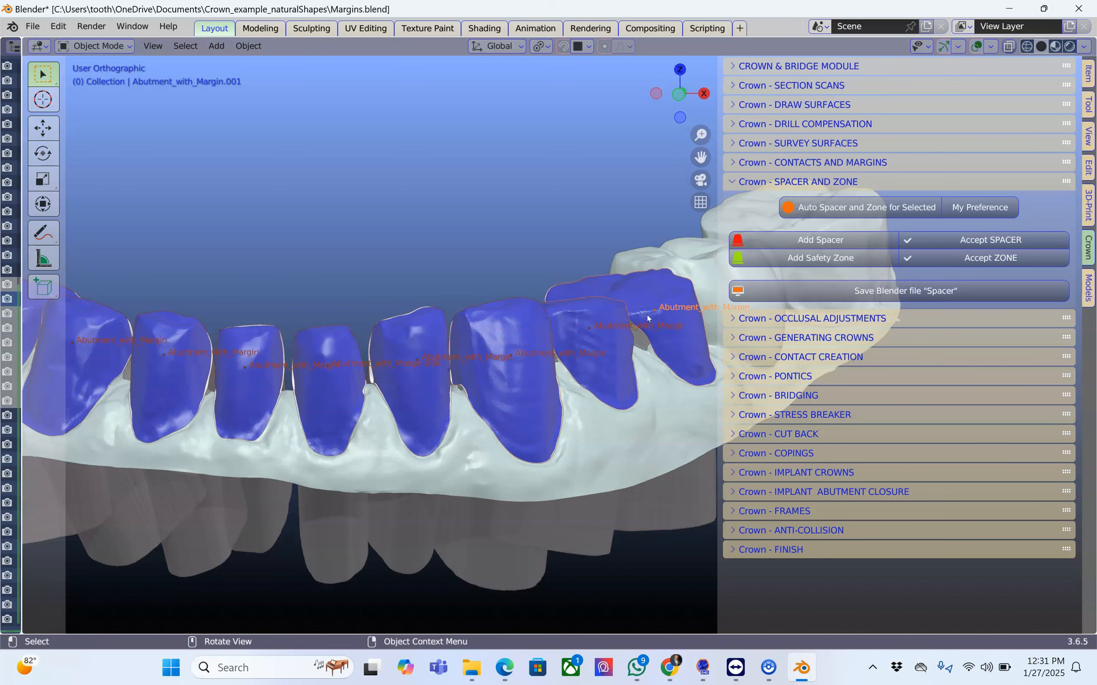
pyautogui.click(848, 222)
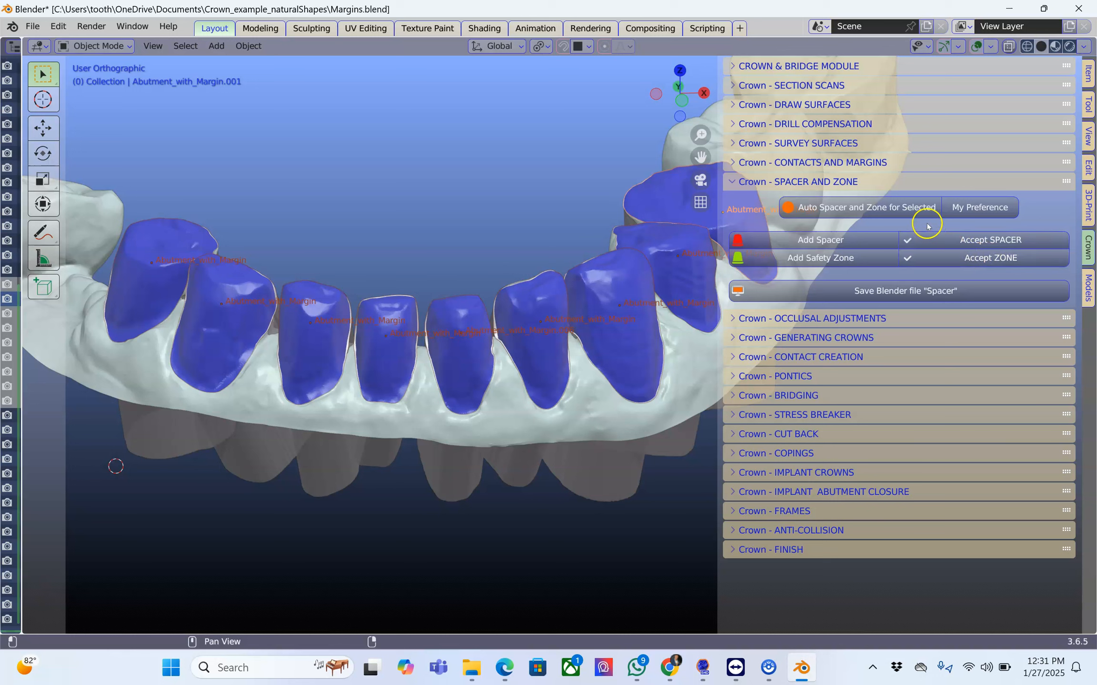
pyautogui.click(803, 240)
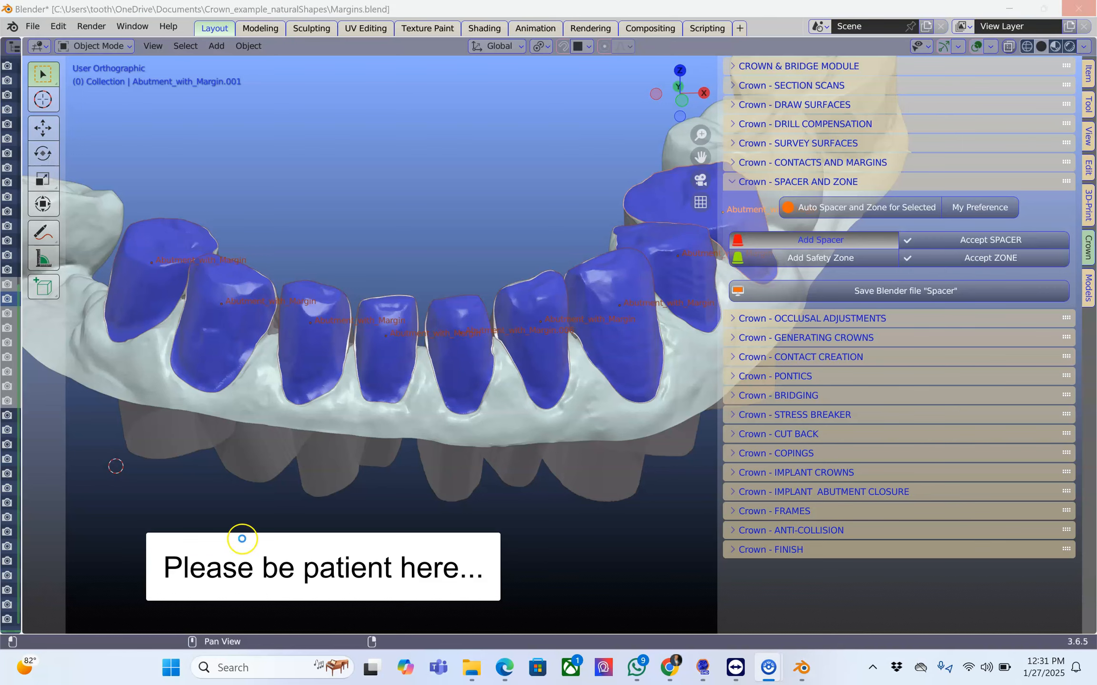
pyautogui.scroll(5, 443, 228)
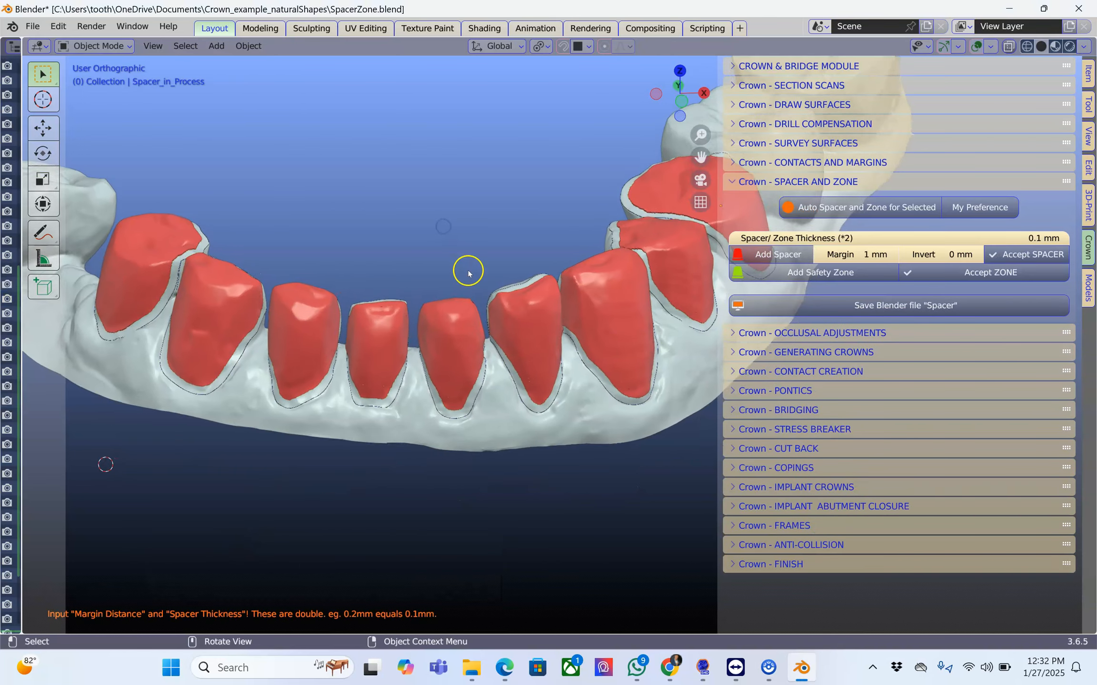
# Set the die spacer's margin distance to 0.5 mm on the lower abutments and accept the spacer.
pyautogui.scroll(2, 480, 299)
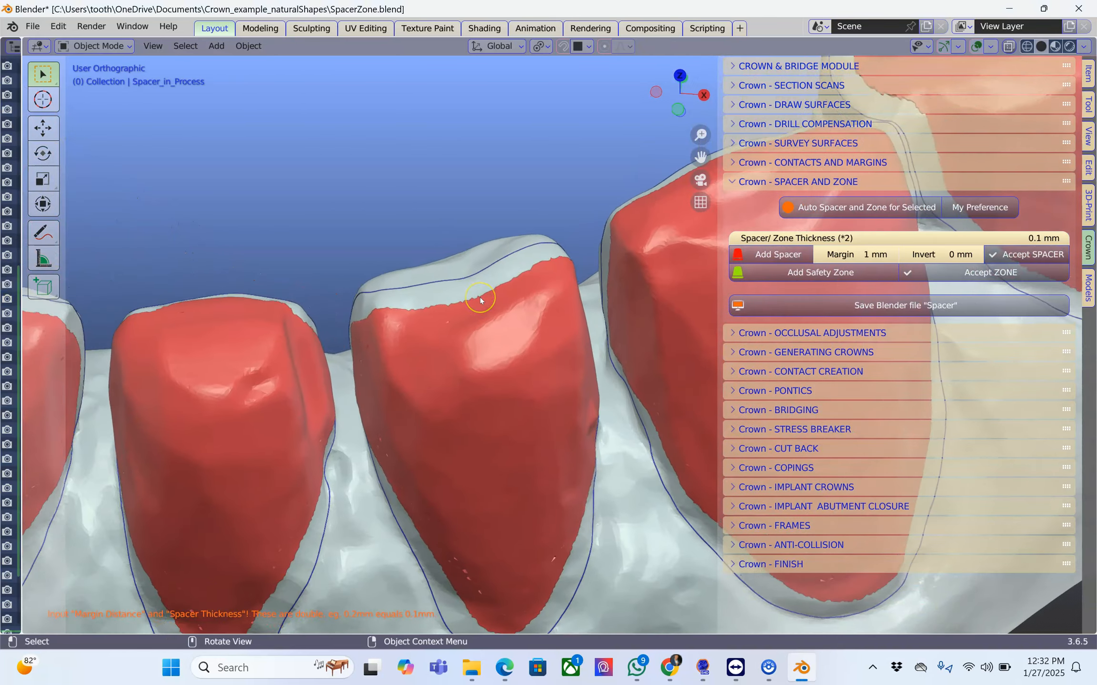
pyautogui.moveTo(480, 299); pyautogui.dragTo(579, 370, button='middle')
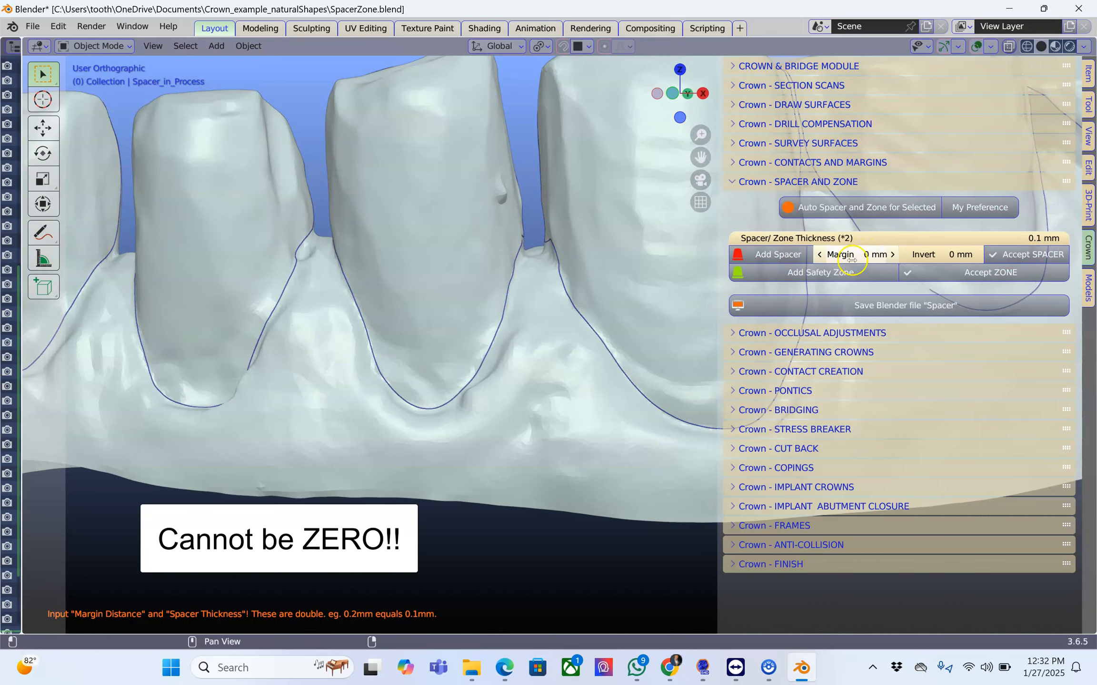
pyautogui.click(892, 255)
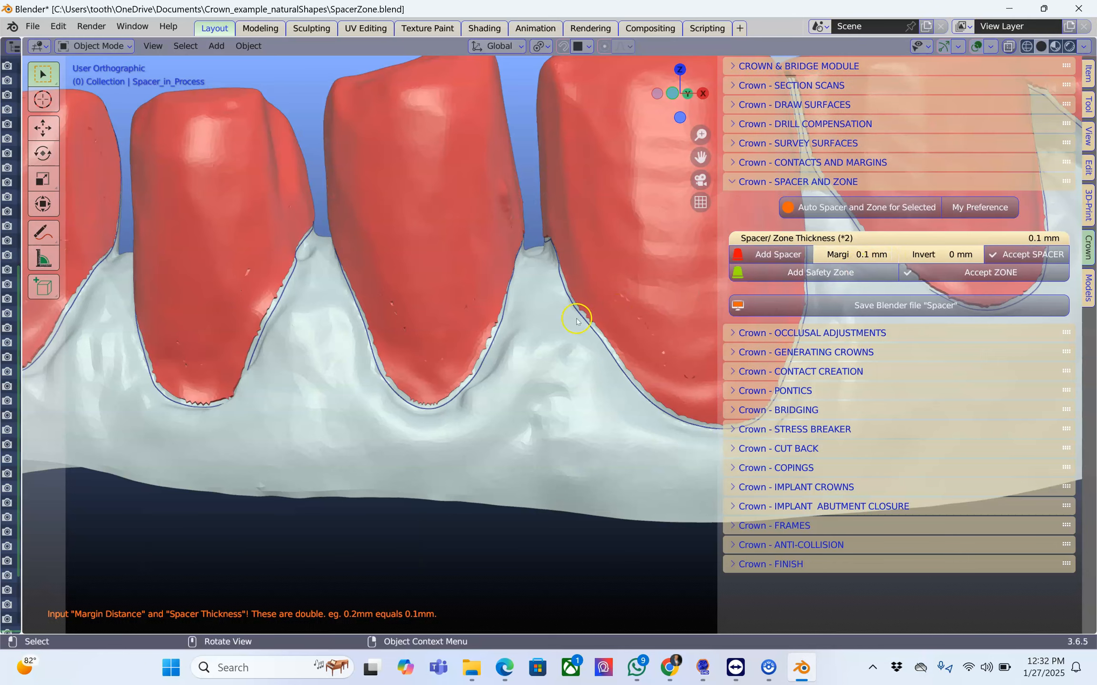
pyautogui.click(892, 255)
pyautogui.click(893, 254)
pyautogui.click(893, 255)
pyautogui.click(893, 254)
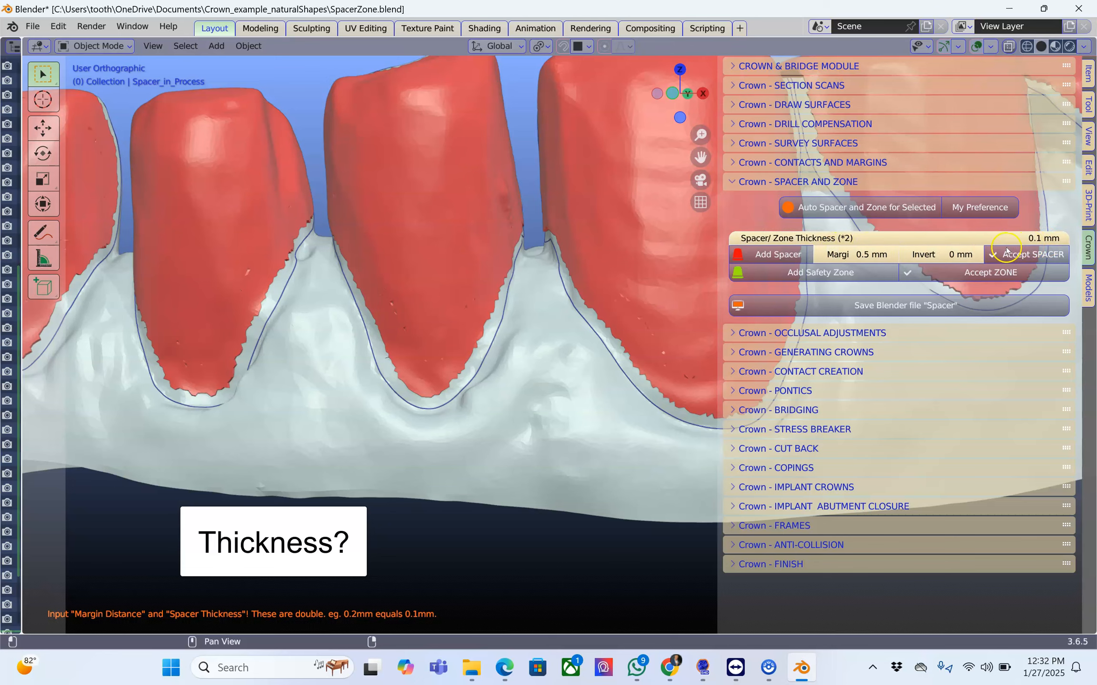
pyautogui.moveTo(606, 313); pyautogui.dragTo(978, 256, button='middle')
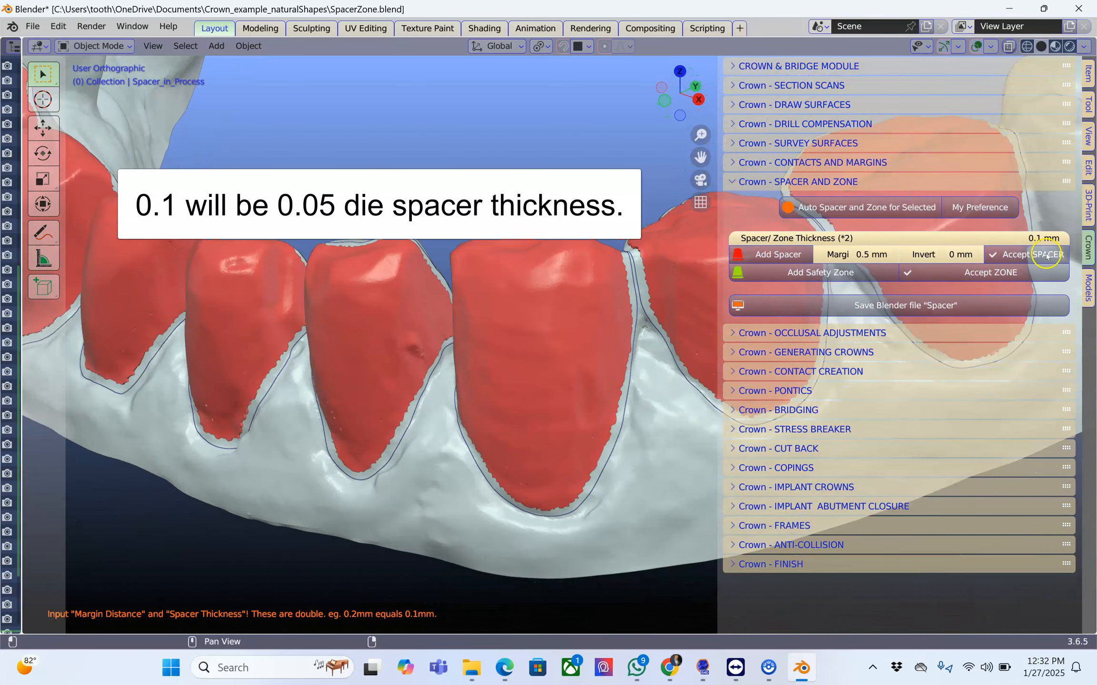
pyautogui.click(999, 255)
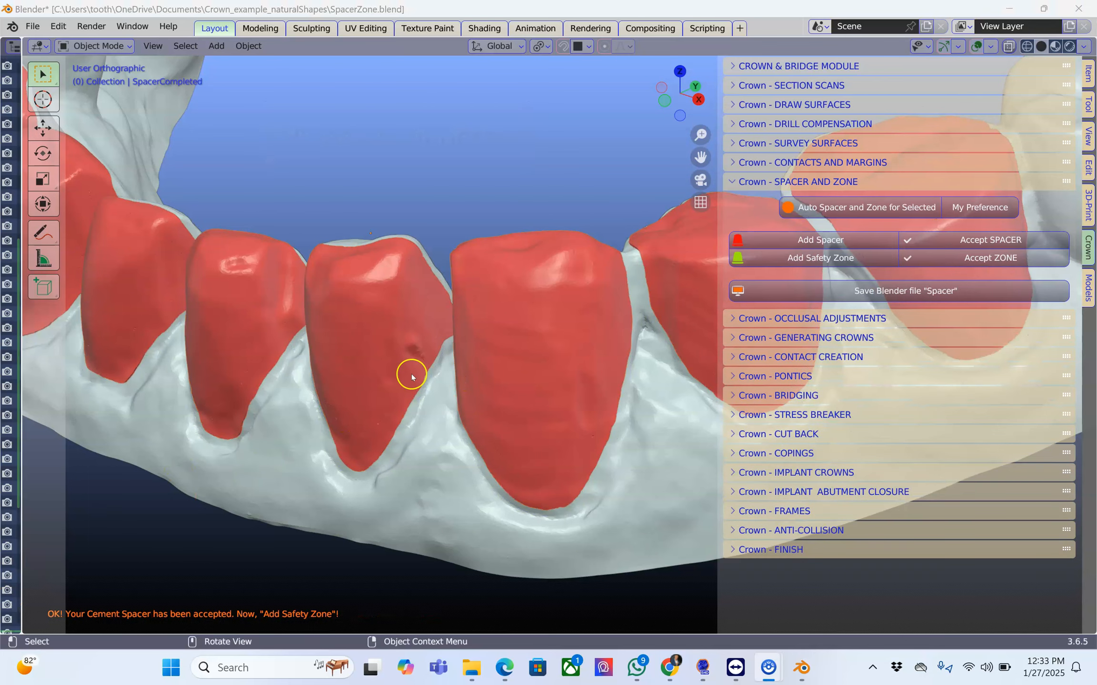
# Add a safety zone over the lower abutments that have completed spacers.
pyautogui.moveTo(411, 373); pyautogui.dragTo(671, 246, button='middle')
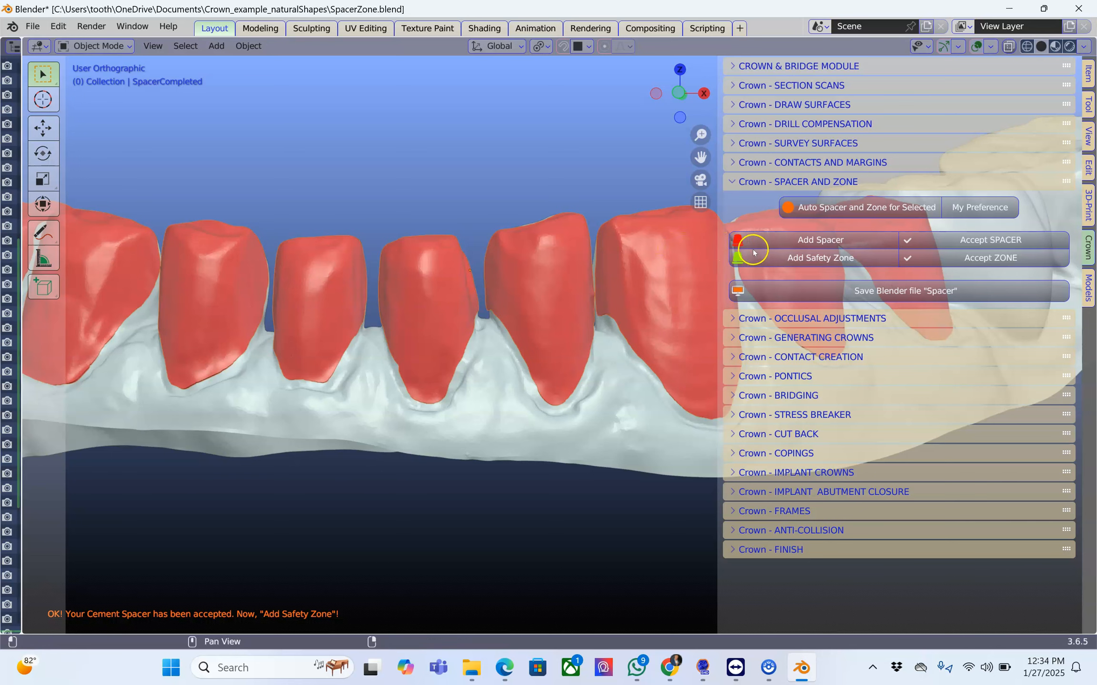
pyautogui.click(785, 264)
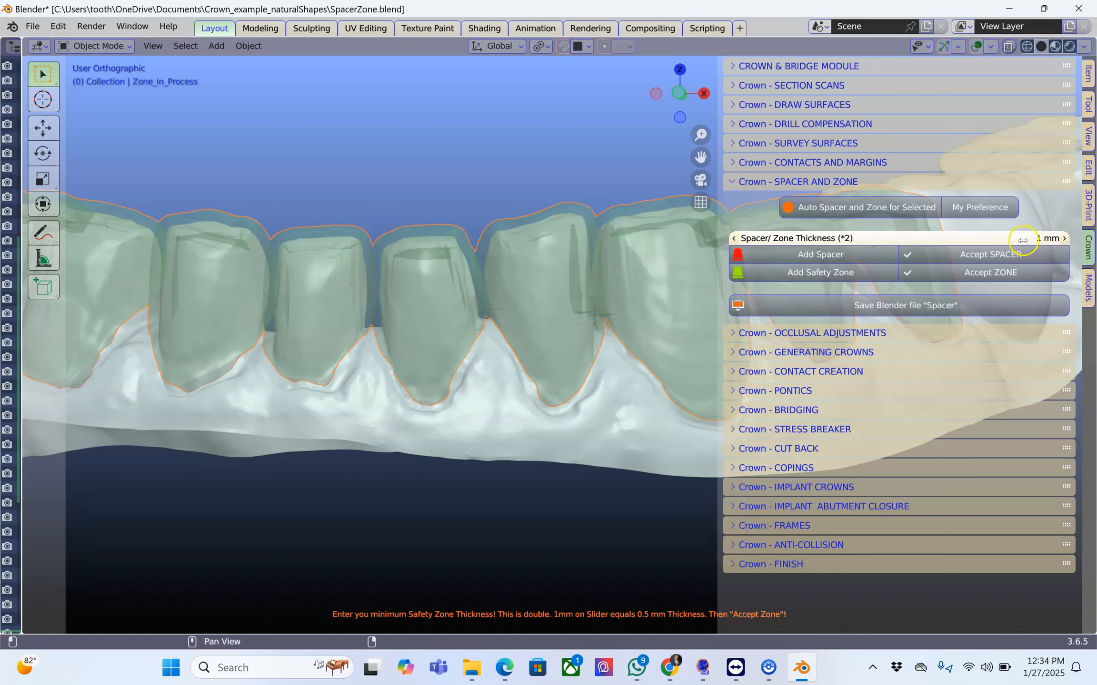
pyautogui.moveTo(556, 295); pyautogui.dragTo(546, 300, button='middle')
pyautogui.scroll(2, 551, 296)
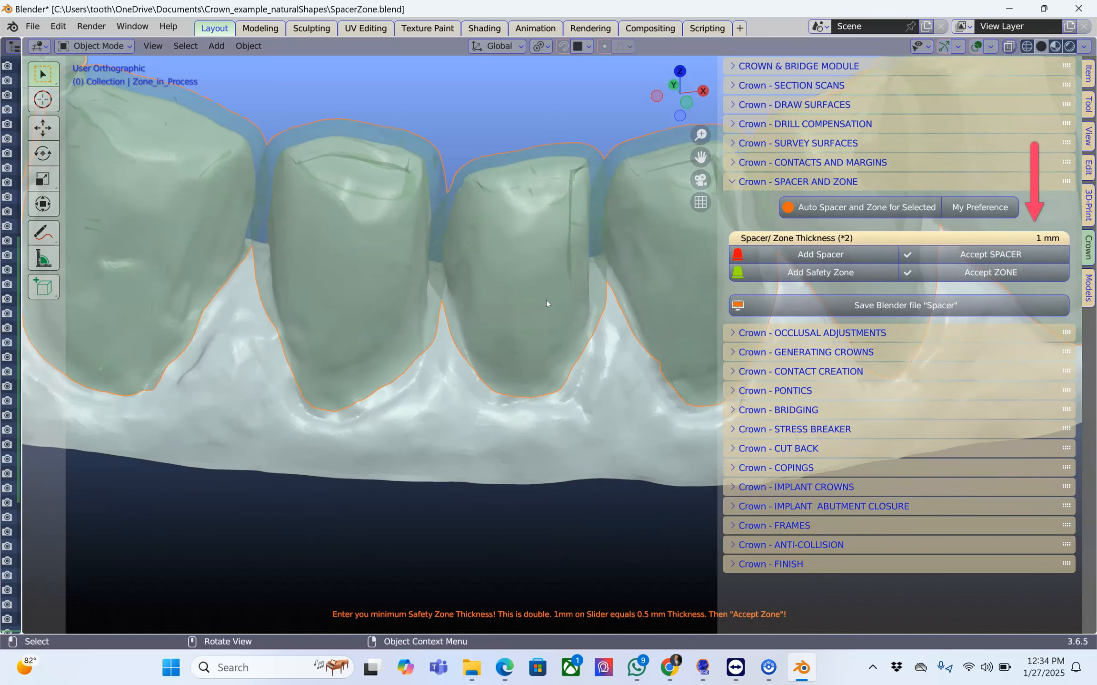
# Set the safety zone thickness to 0.8 mm and accept the zone.
pyautogui.click(985, 241)
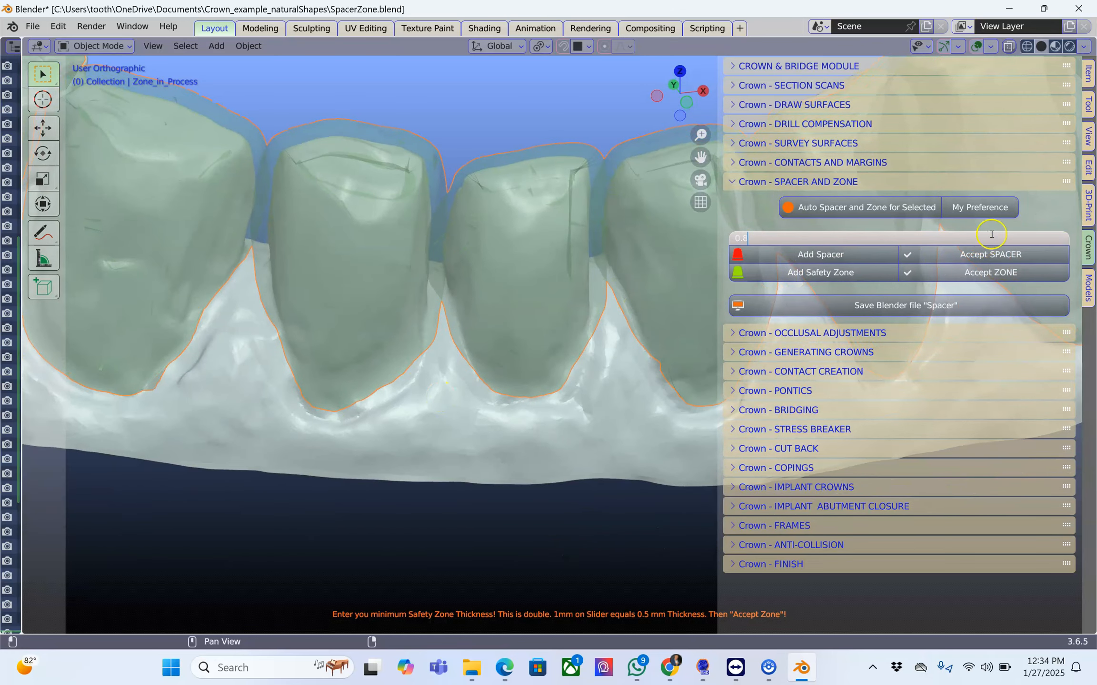
pyautogui.write('0.8')
pyautogui.click(1045, 217)
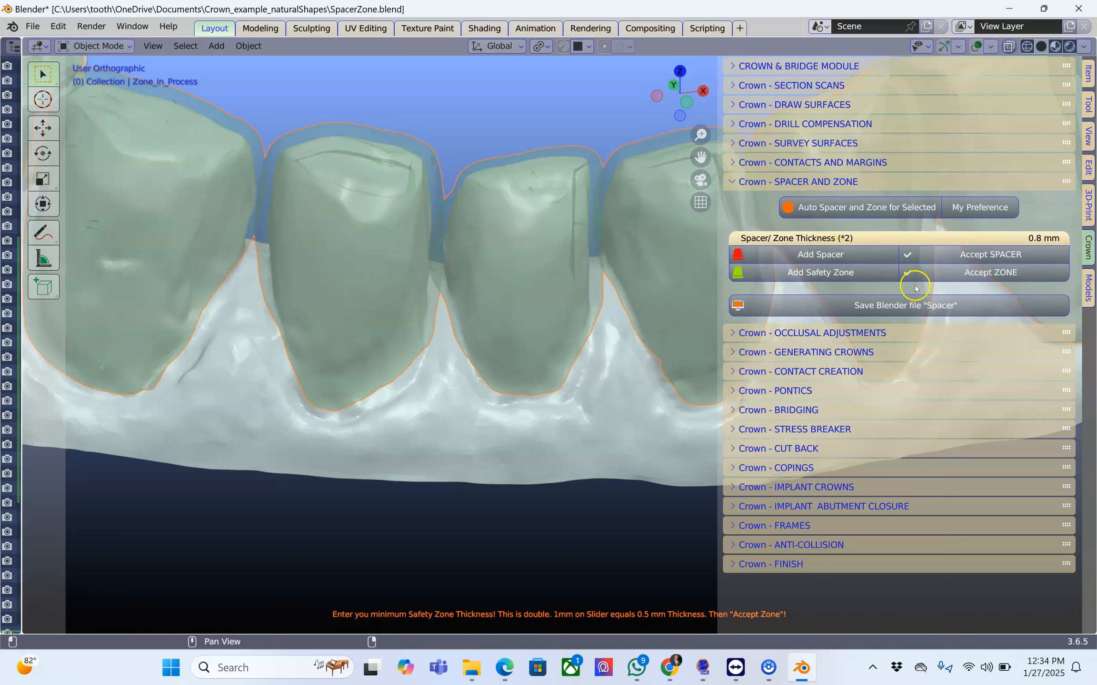
pyautogui.click(978, 273)
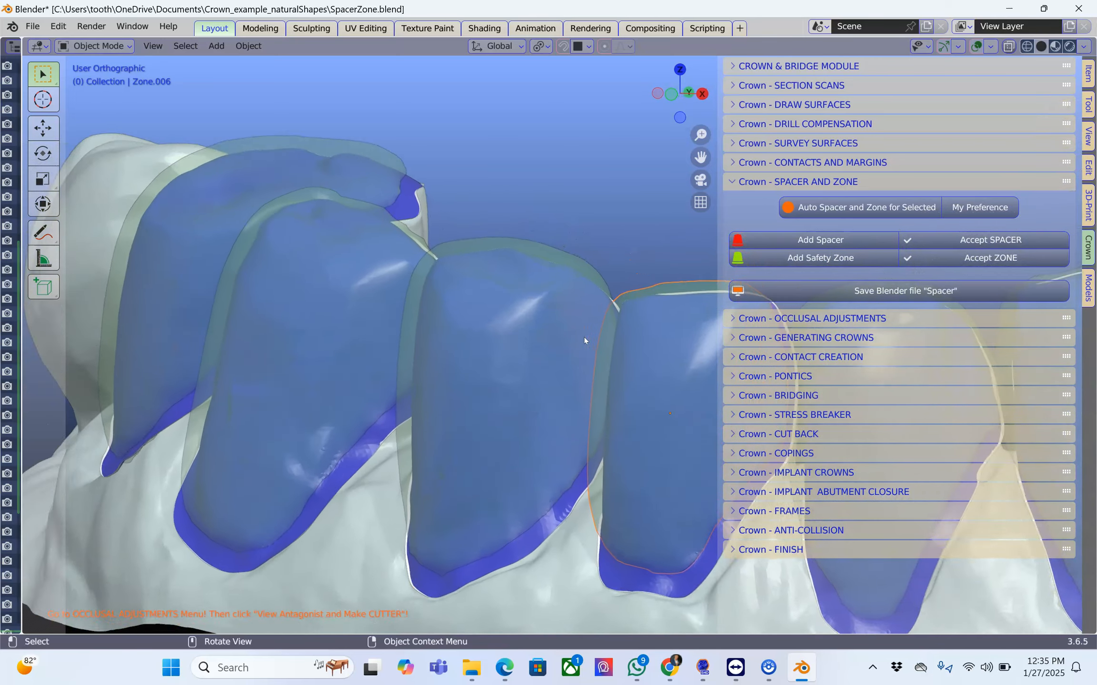
# Select Zone.004, close the spacer and zone settings, and open the occlusal adjustment settings.
pyautogui.click(553, 230)
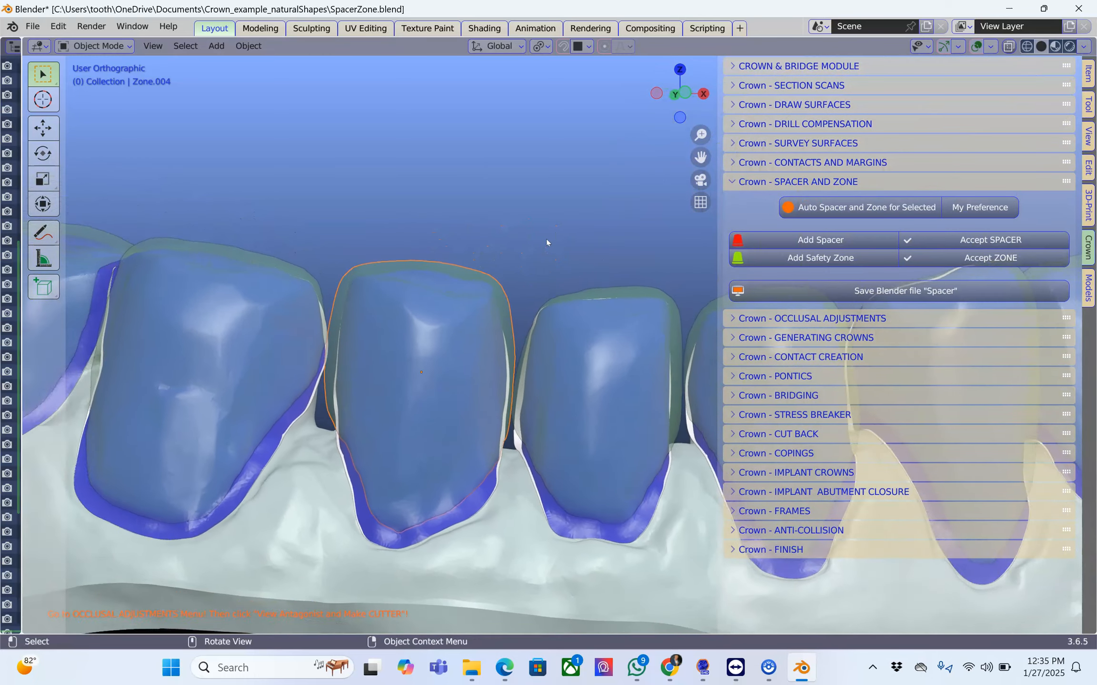
pyautogui.click(736, 183)
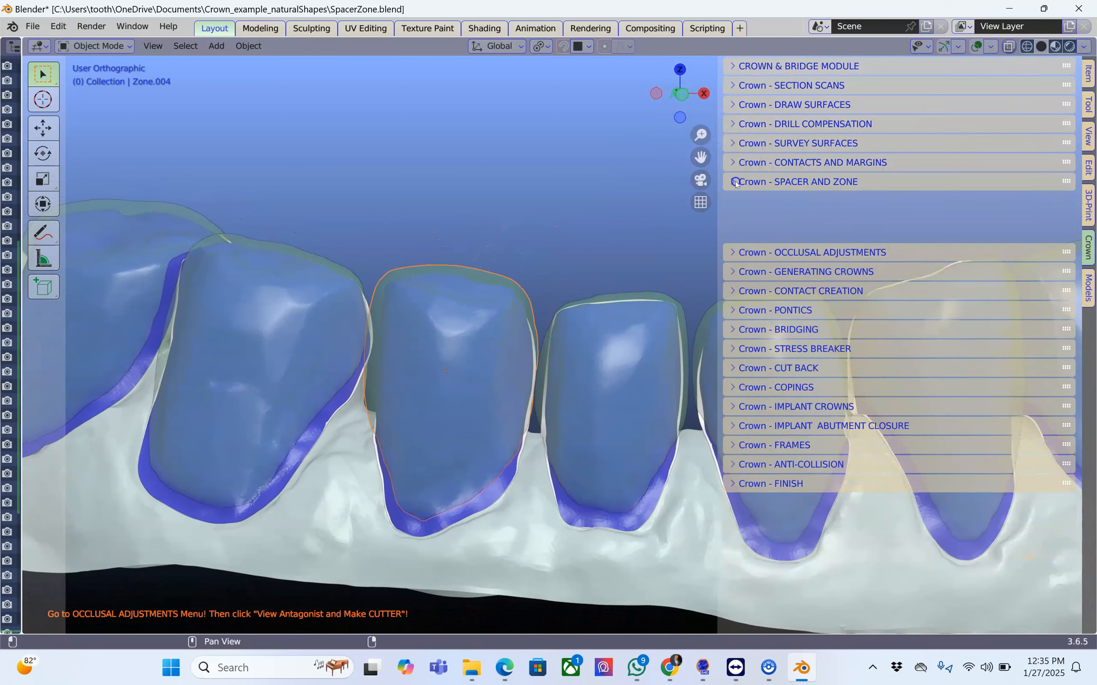
pyautogui.click(736, 201)
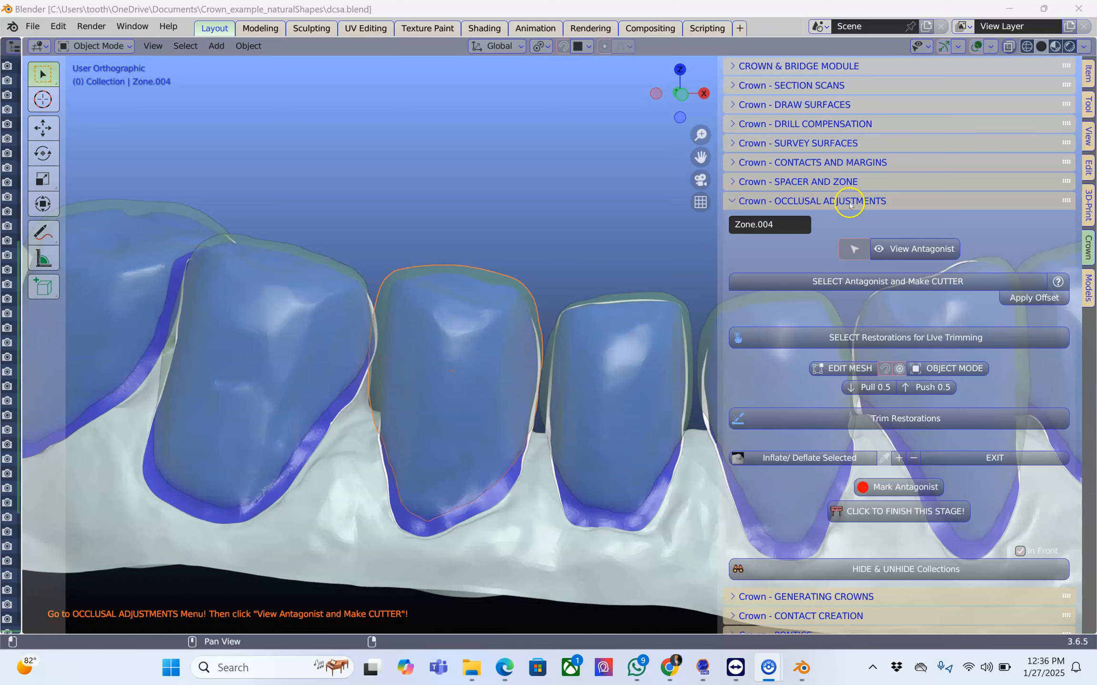
pyautogui.click(737, 200)
pyautogui.click(733, 67)
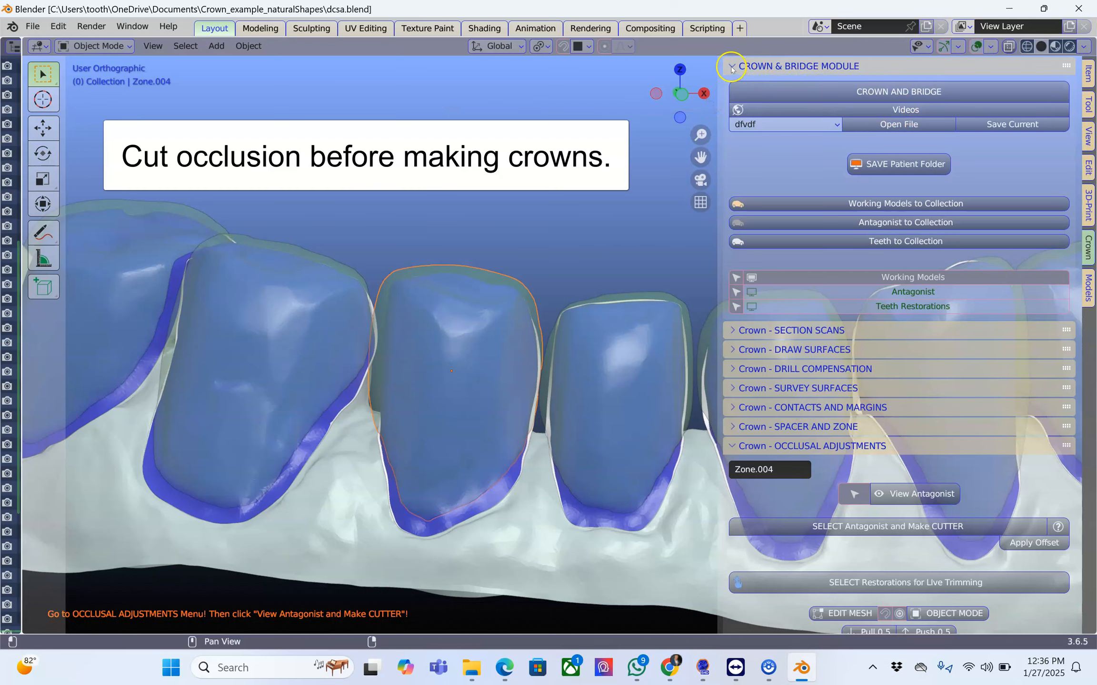
pyautogui.click(732, 67)
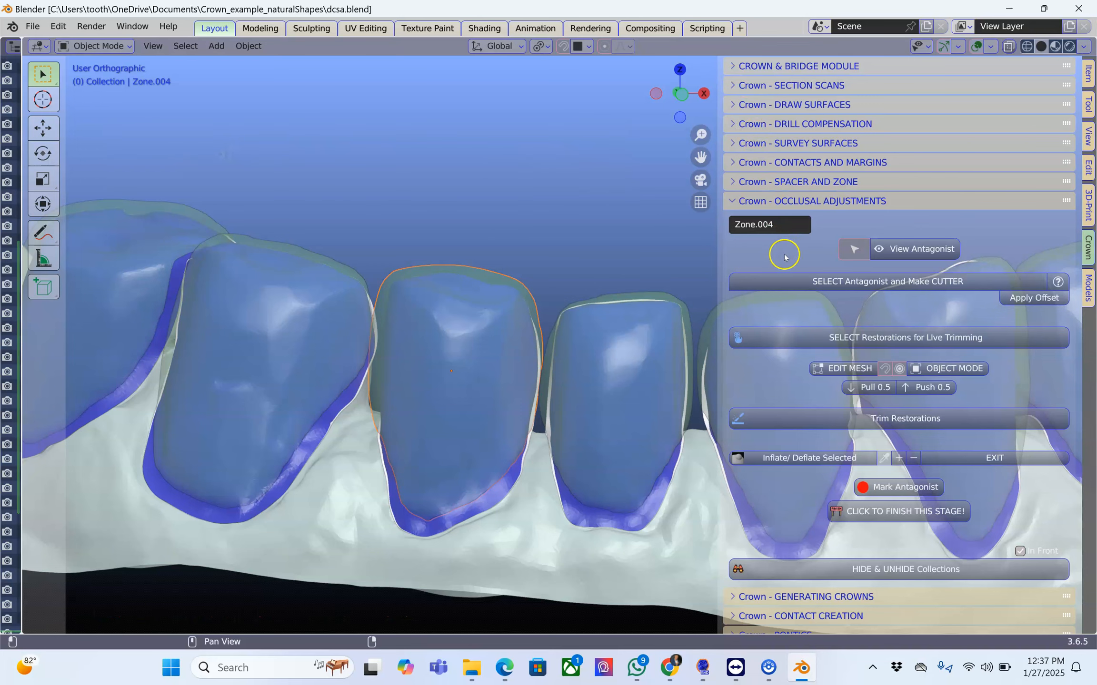
# Open the crown generation settings and show the teeth over the lower abutments.
pyautogui.scroll(-5, 764, 377)
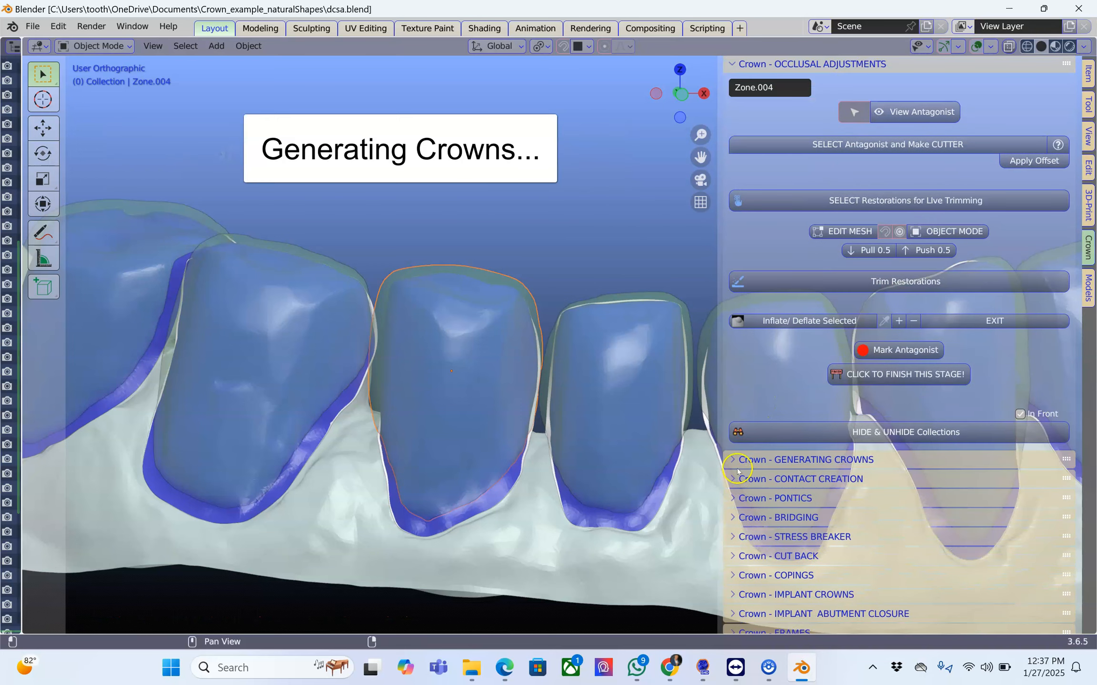
pyautogui.click(738, 459)
pyautogui.scroll(-4, 771, 428)
pyautogui.click(897, 331)
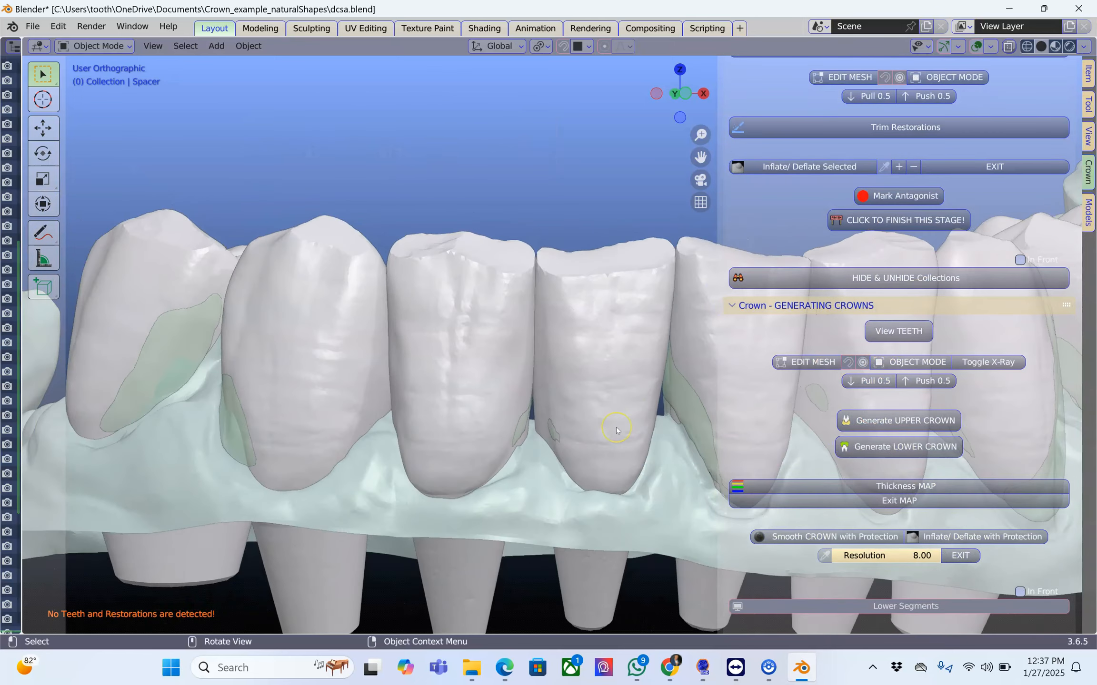
# Select the tooth Restoration.002 and open its mesh for editing.
pyautogui.moveTo(617, 431); pyautogui.dragTo(318, 307, button='middle')
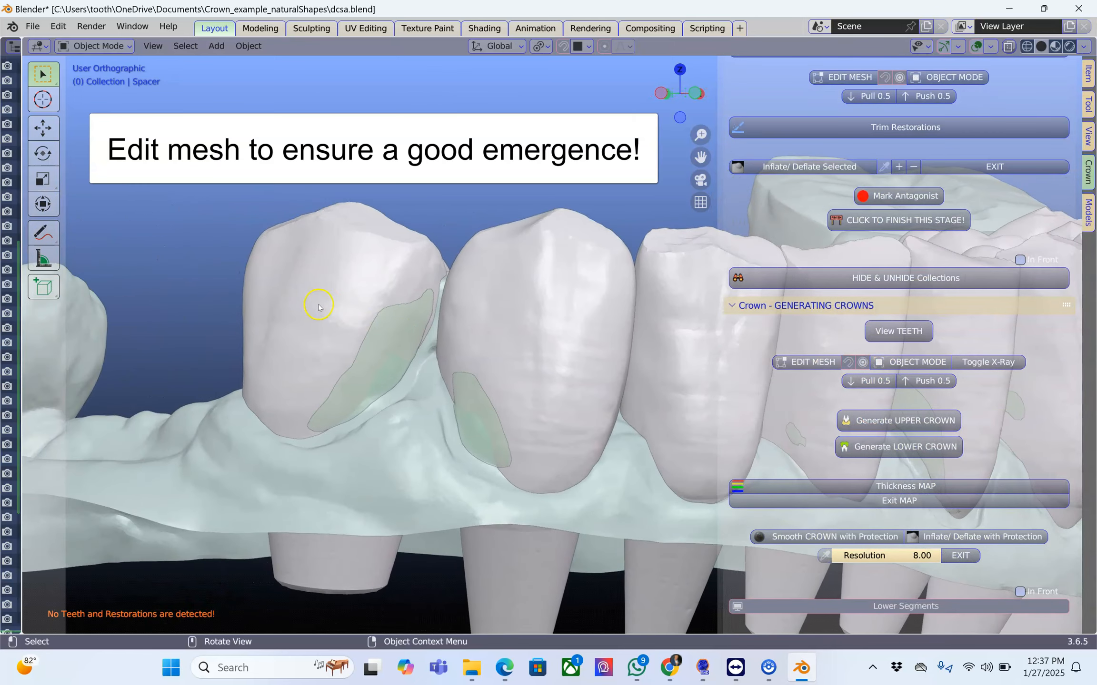
pyautogui.click(320, 306)
pyautogui.click(833, 363)
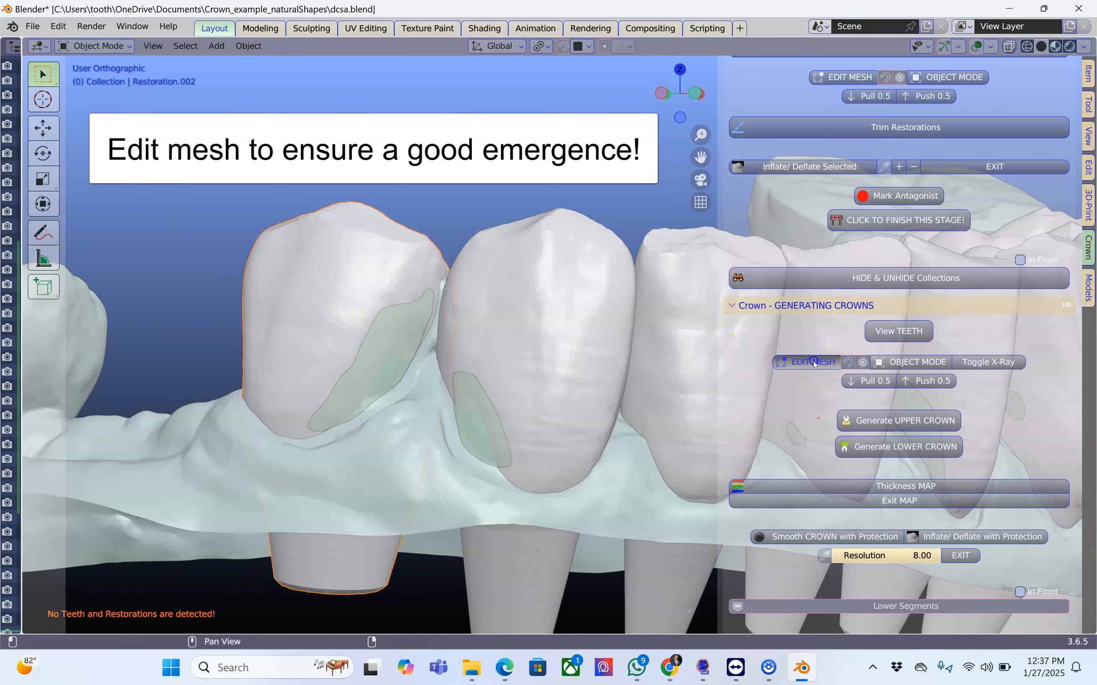
pyautogui.scroll(3, 328, 408)
pyautogui.scroll(1, 306, 449)
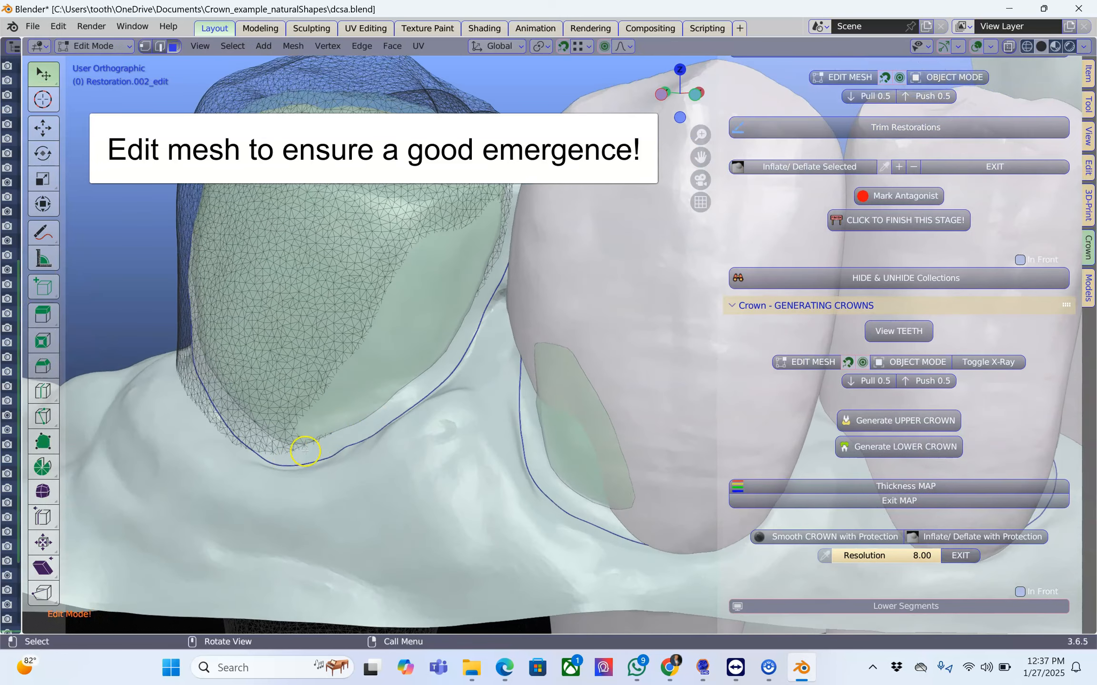
# Pull the outer and proximal cervical areas of Restoration.002 outward to cover the abutment down to its margin line.
pyautogui.moveTo(305, 450); pyautogui.dragTo(311, 442, button='middle')
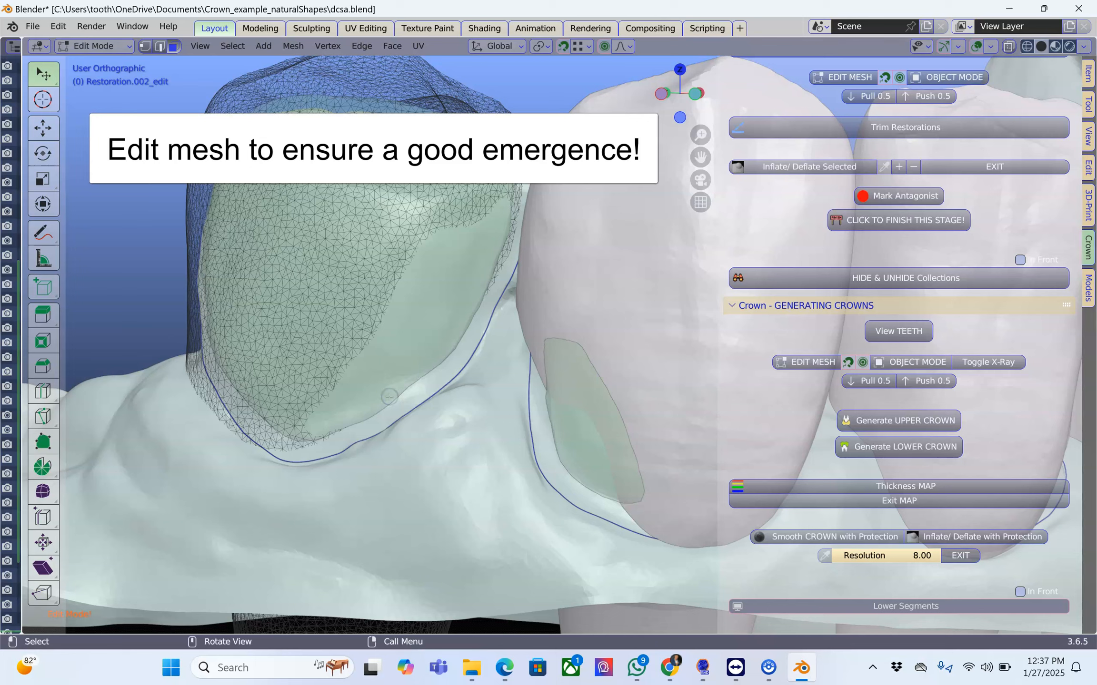
pyautogui.moveTo(389, 397); pyautogui.dragTo(404, 424)
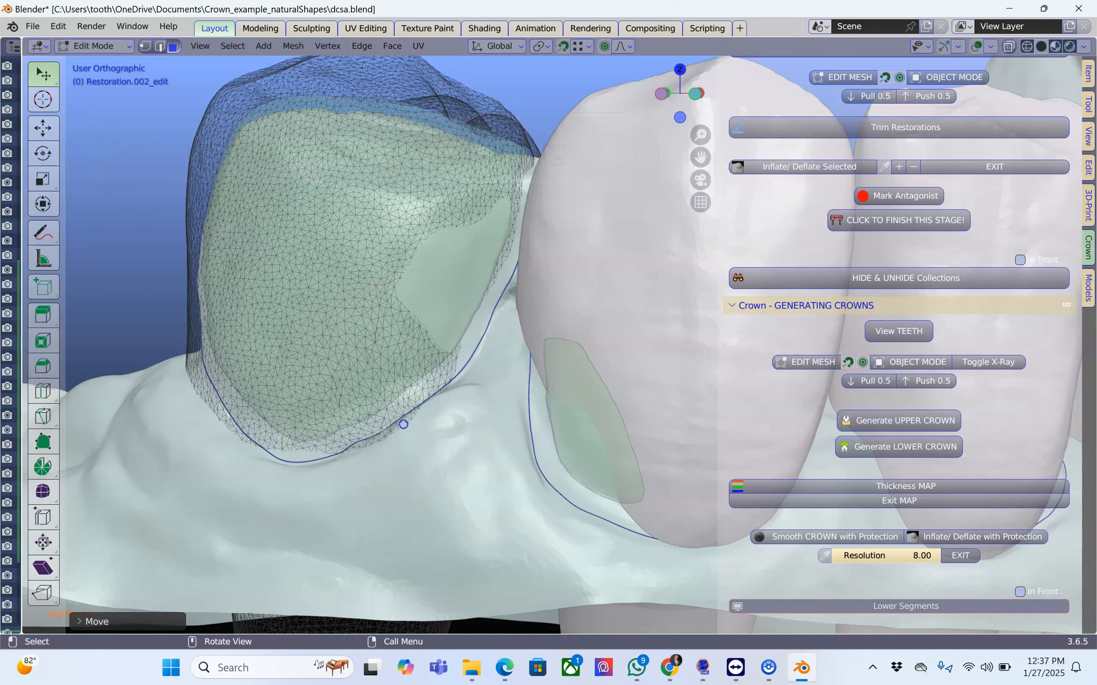
pyautogui.moveTo(308, 455); pyautogui.dragTo(308, 460)
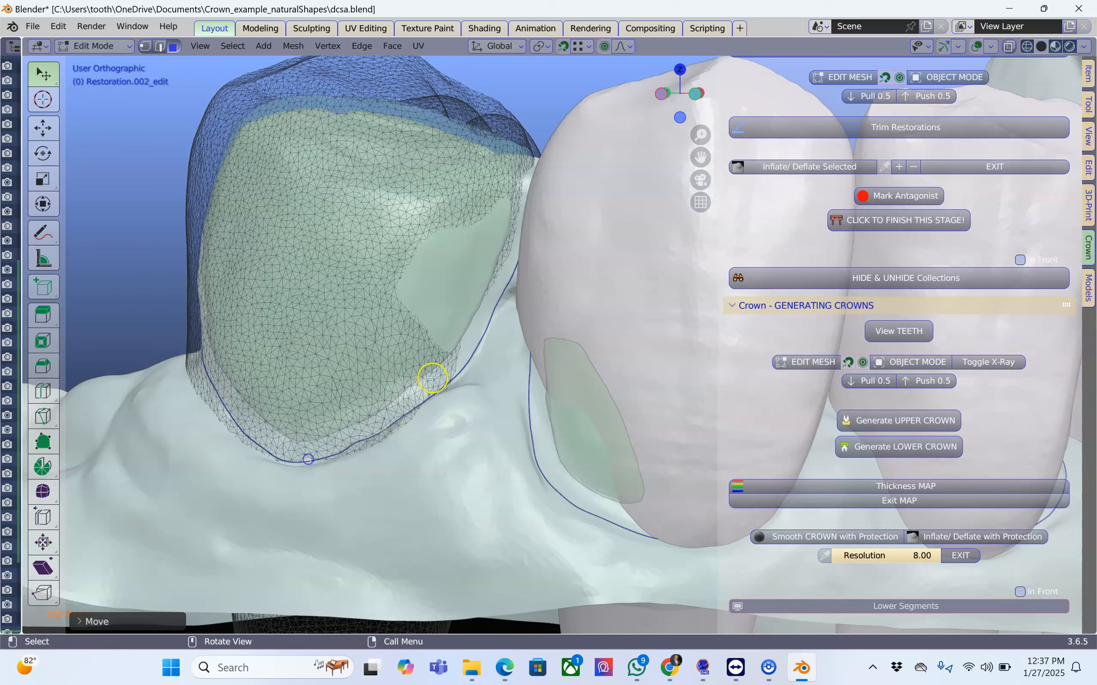
pyautogui.moveTo(481, 311); pyautogui.dragTo(501, 322)
pyautogui.moveTo(489, 348); pyautogui.dragTo(214, 439, button='middle')
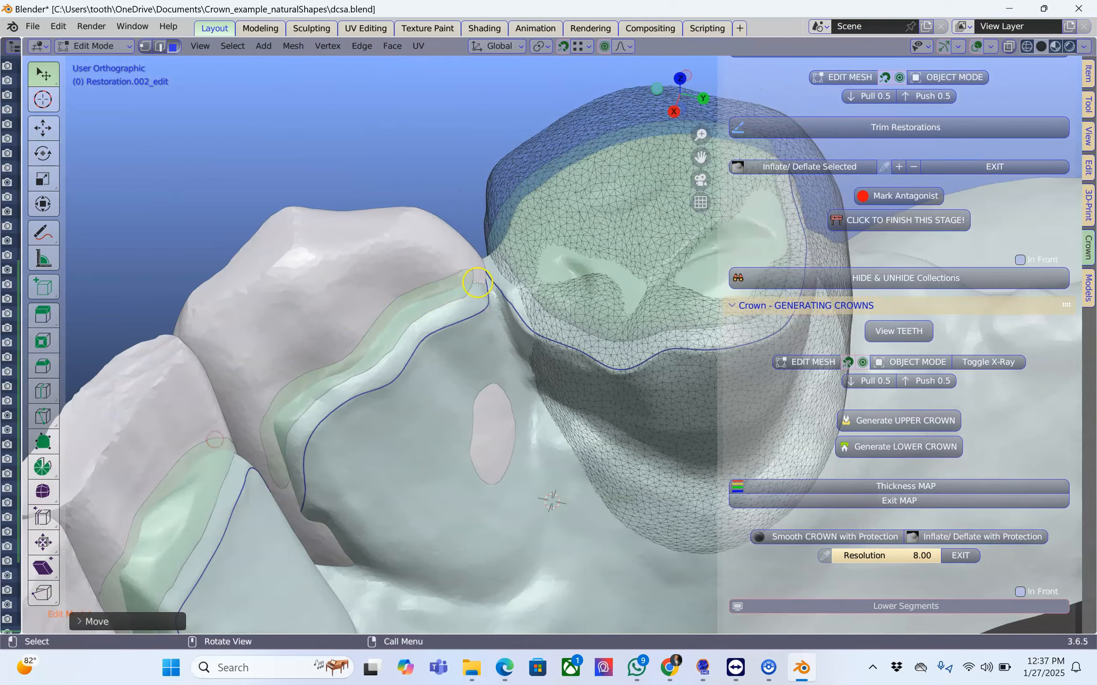
pyautogui.moveTo(503, 270); pyautogui.dragTo(482, 278)
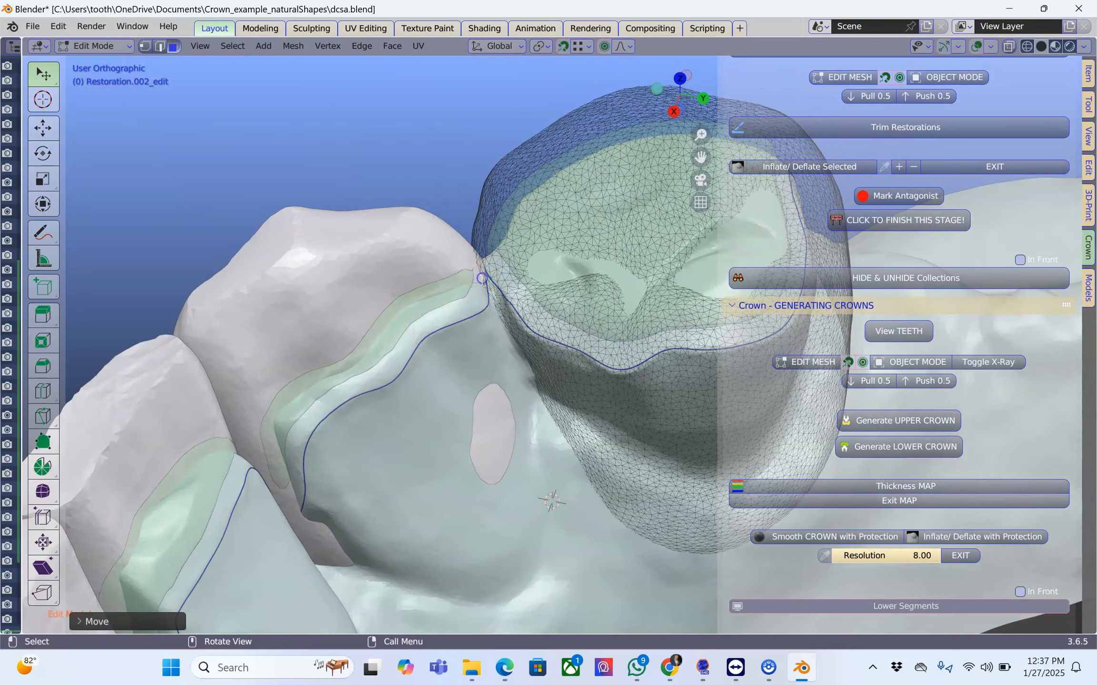
# Reshape the overly thick inner-side corner of Restoration.002 beside the neighbouring tooth, bringing the mesh closer to the margin line.
pyautogui.scroll(-2, 618, 363)
pyautogui.moveTo(618, 364); pyautogui.dragTo(364, 328, button='middle')
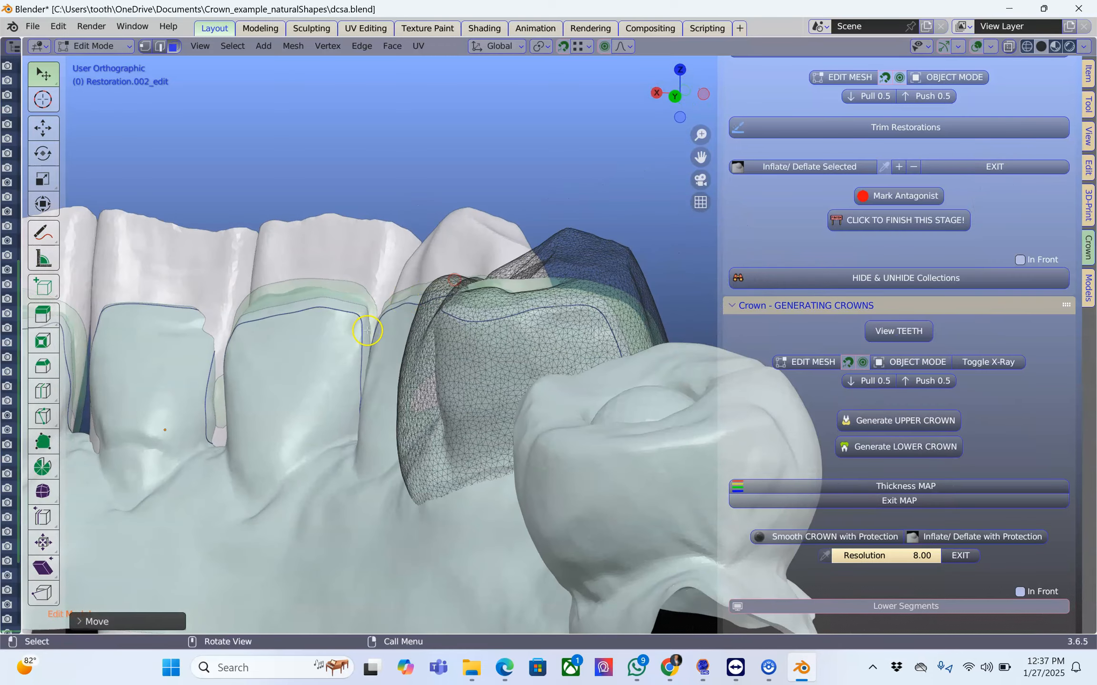
pyautogui.scroll(4, 367, 330)
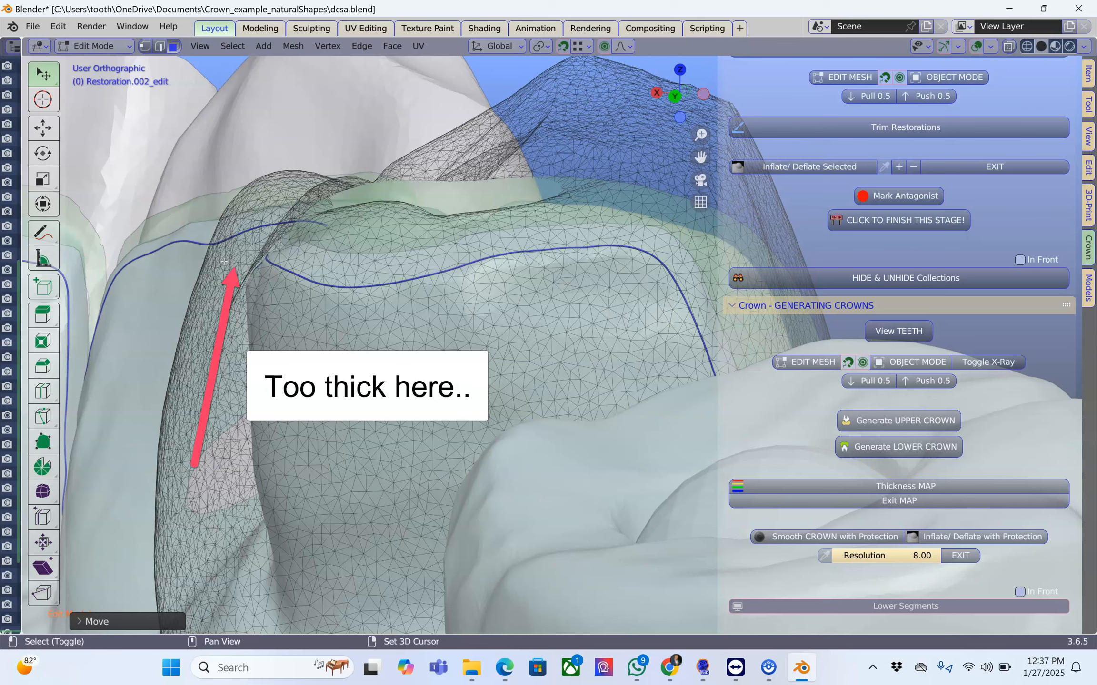
pyautogui.keyDown('shift'); pyautogui.moveTo(224, 261); pyautogui.dragTo(410, 262, button='middle'); pyautogui.keyUp('shift')
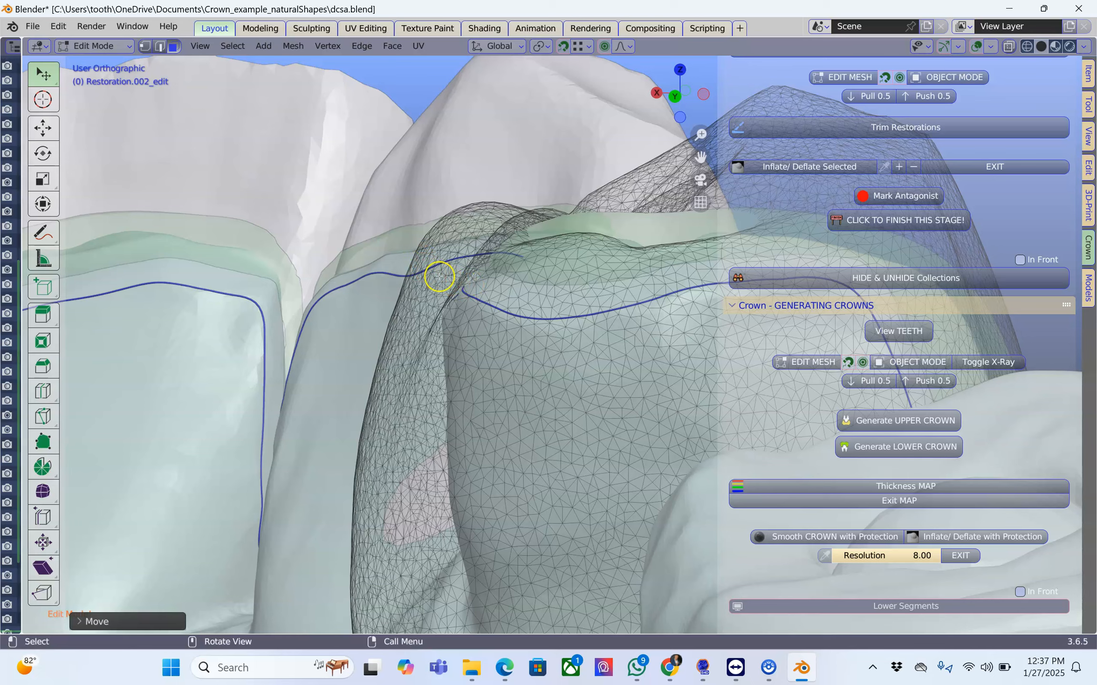
pyautogui.moveTo(428, 288); pyautogui.dragTo(266, 311, button='middle')
# Move the inner-side cervical mesh of Restoration.002 onto the model along the margin line, starting beside the neighbouring tooth.
pyautogui.moveTo(455, 339); pyautogui.dragTo(476, 326, button='middle')
pyautogui.moveTo(384, 328); pyautogui.dragTo(411, 324, button='middle')
pyautogui.press('g')
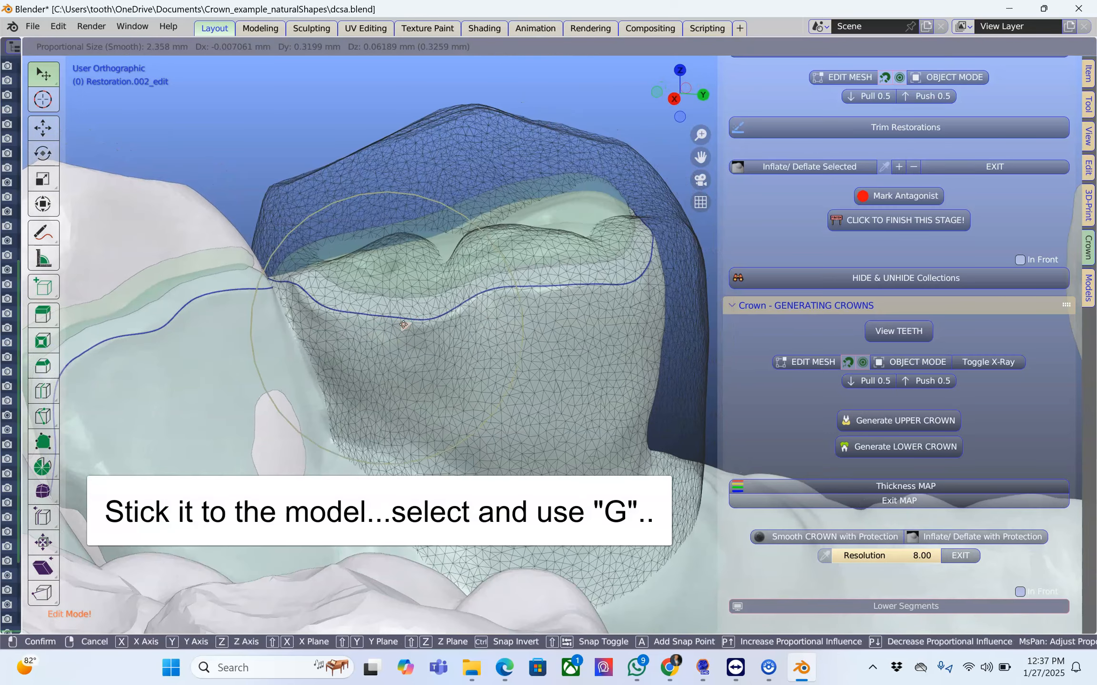
pyautogui.click(466, 321)
pyautogui.moveTo(466, 321); pyautogui.dragTo(471, 319, button='middle')
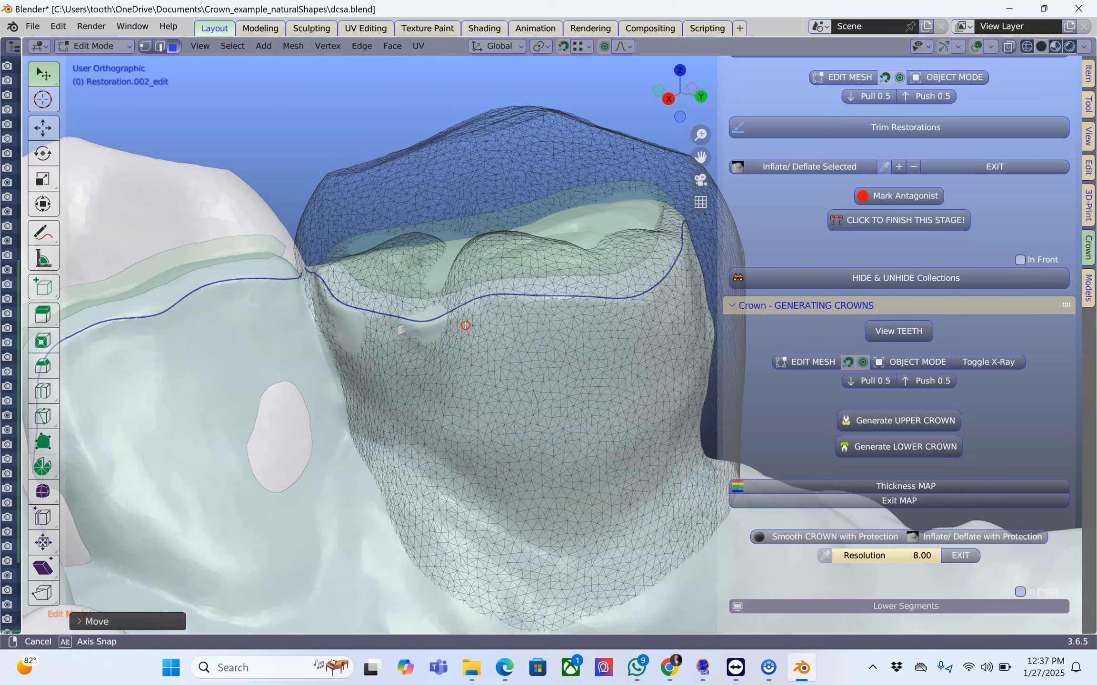
pyautogui.press('g')
pyautogui.click(523, 308)
pyautogui.moveTo(553, 307); pyautogui.dragTo(553, 303)
pyautogui.moveTo(646, 323); pyautogui.dragTo(536, 328, button='middle')
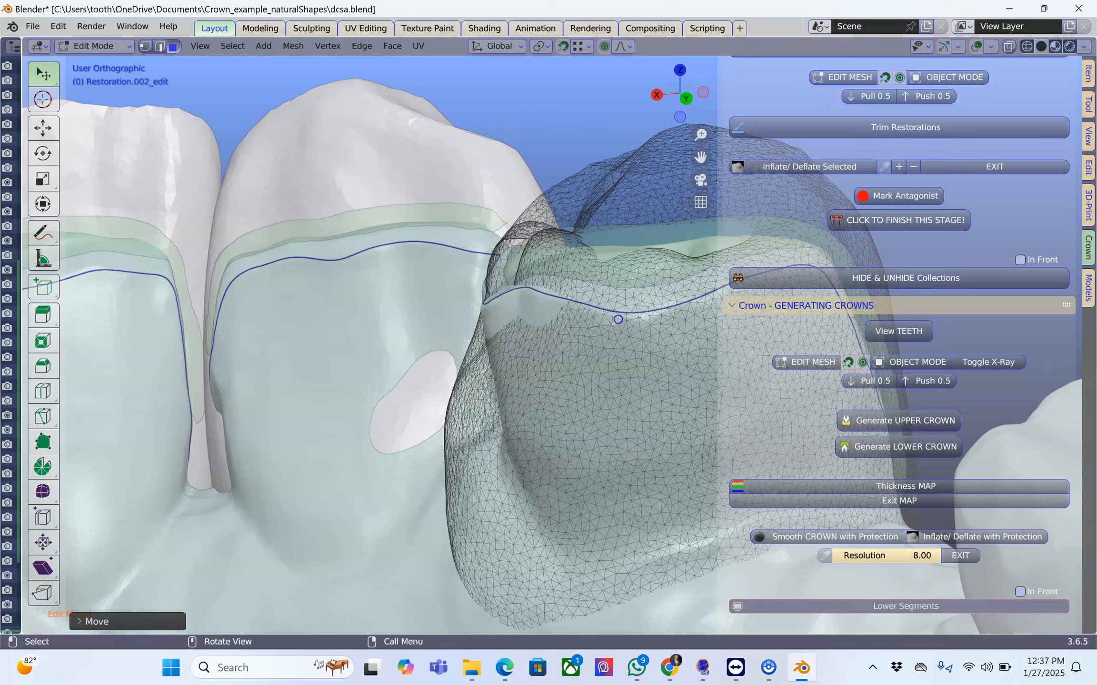
# Adjust the middle and far parts of Restoration.002's inner cervical mesh so they extend over the margin line.
pyautogui.moveTo(617, 320); pyautogui.dragTo(663, 317, button='middle')
pyautogui.moveTo(676, 315); pyautogui.dragTo(676, 313)
pyautogui.moveTo(676, 313); pyautogui.dragTo(440, 330, button='middle')
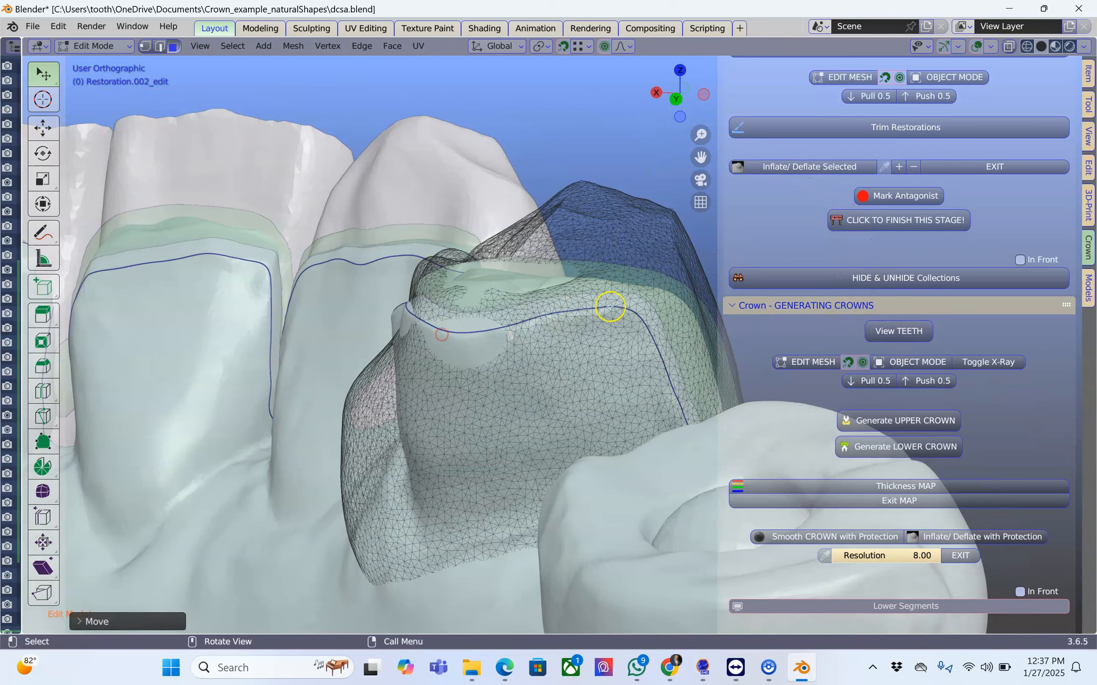
pyautogui.click(585, 314)
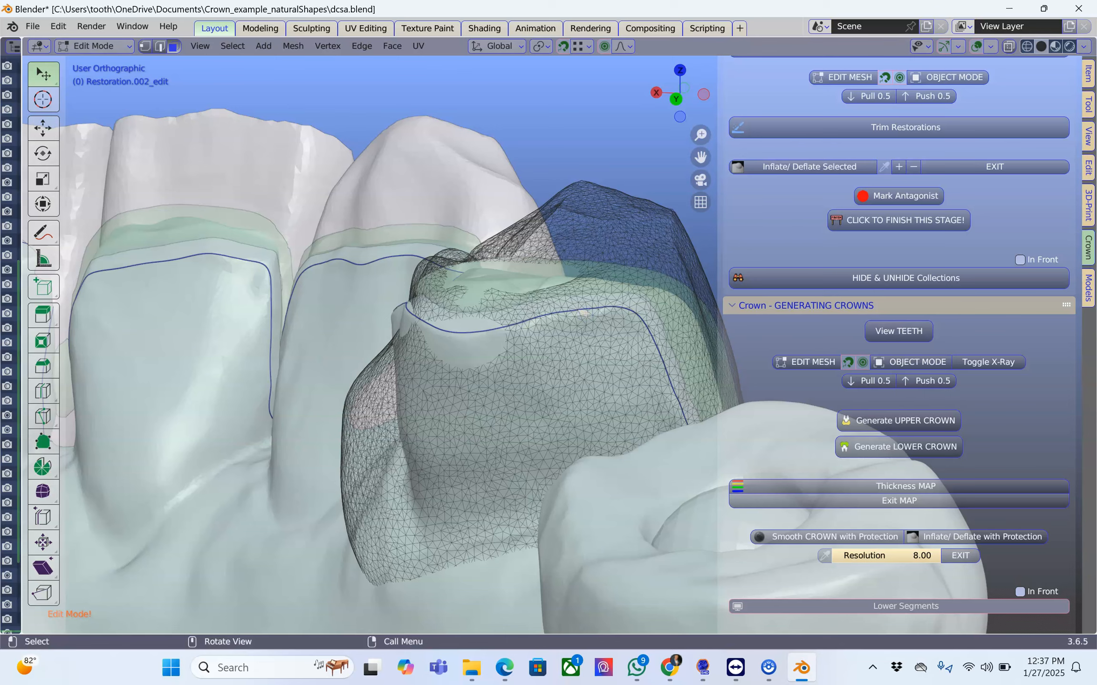
pyautogui.moveTo(585, 314); pyautogui.dragTo(587, 313)
pyautogui.moveTo(503, 335); pyautogui.dragTo(546, 342, button='middle')
pyautogui.click(501, 342)
pyautogui.moveTo(500, 342); pyautogui.dragTo(556, 317)
pyautogui.moveTo(452, 349); pyautogui.dragTo(520, 352, button='middle')
pyautogui.moveTo(497, 360); pyautogui.dragTo(496, 361)
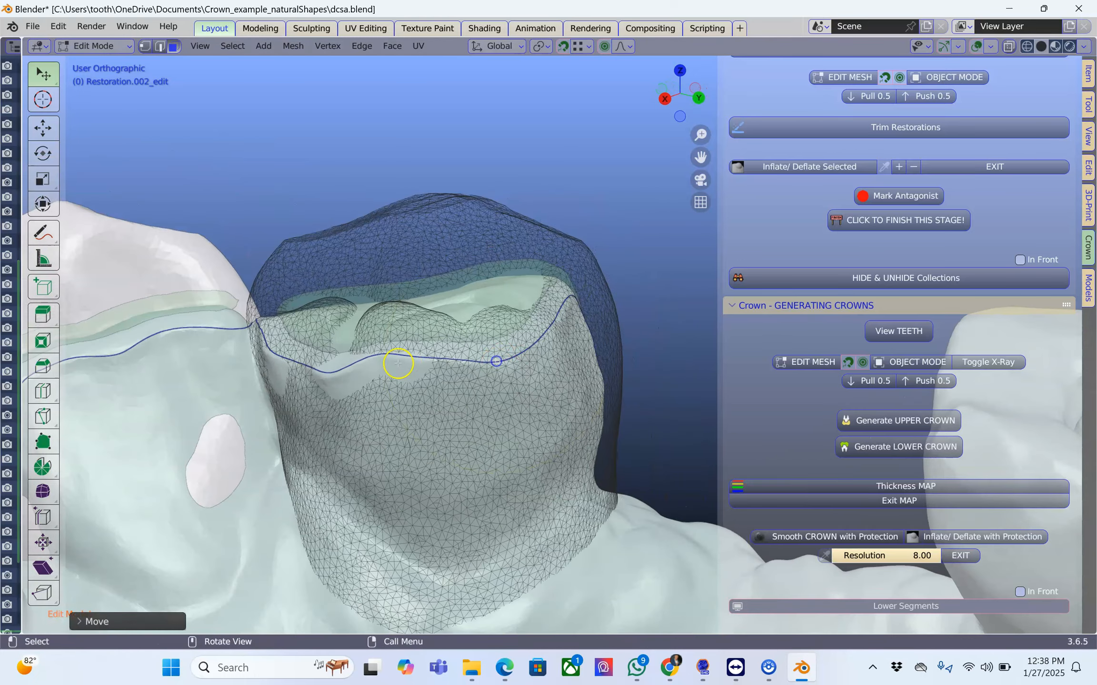
# Pull the Restoration.002 mesh over the bare dip in the inner margin line near the neighbouring tooth.
pyautogui.moveTo(396, 353); pyautogui.dragTo(396, 355)
pyautogui.moveTo(346, 373); pyautogui.dragTo(374, 373, button='middle')
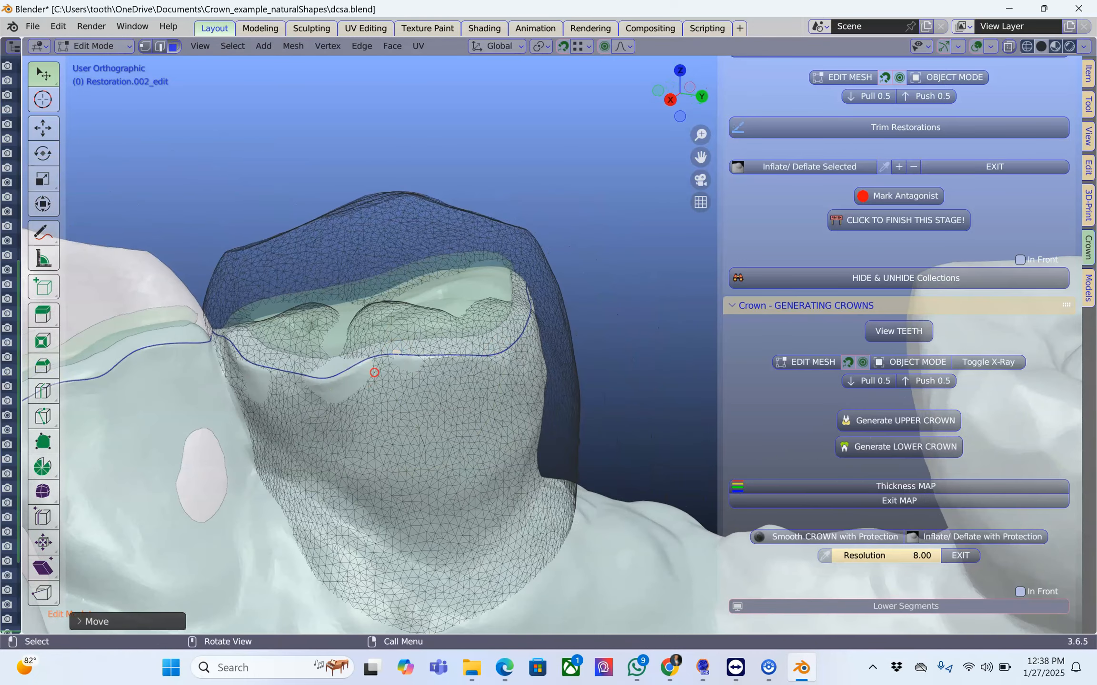
pyautogui.moveTo(336, 378); pyautogui.dragTo(340, 376)
pyautogui.moveTo(386, 360); pyautogui.dragTo(375, 445, button='middle')
pyautogui.moveTo(309, 376); pyautogui.dragTo(335, 379, button='middle')
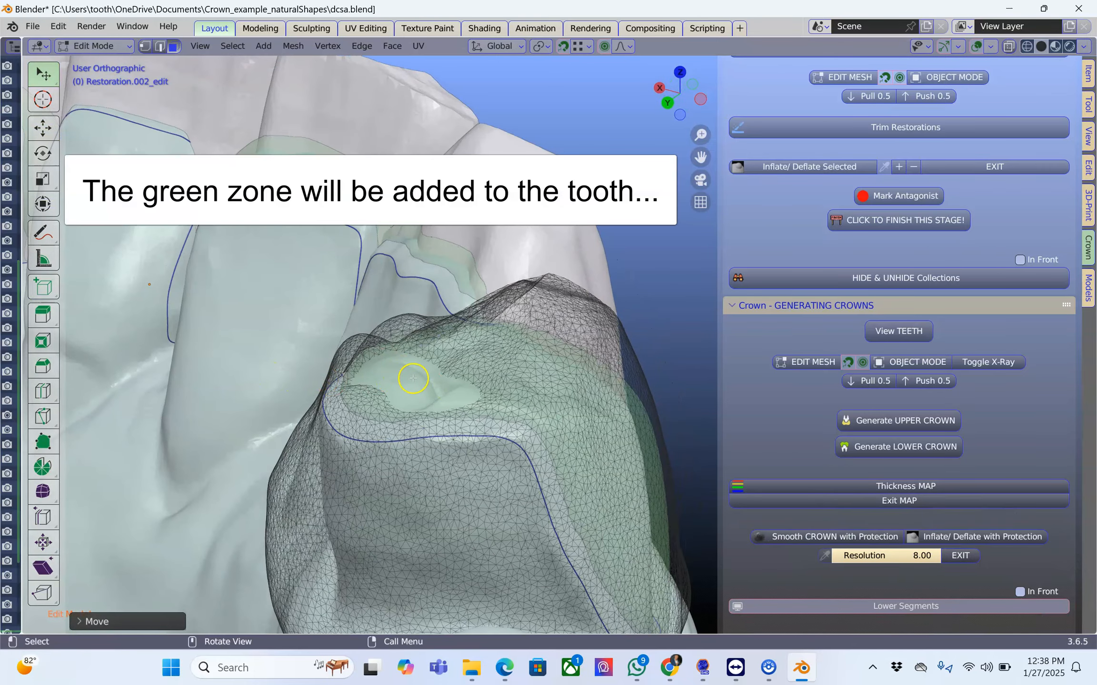
# Check the fit of Restoration.002 all around, finish its editing and open the adjacent Restoration.006 for mesh editing.
pyautogui.moveTo(414, 384)
pyautogui.mouseDown(button='middle')
pyautogui.moveTo(497, 384)
pyautogui.moveTo(421, 421)
pyautogui.moveTo(396, 369)
pyautogui.mouseUp(button='middle')
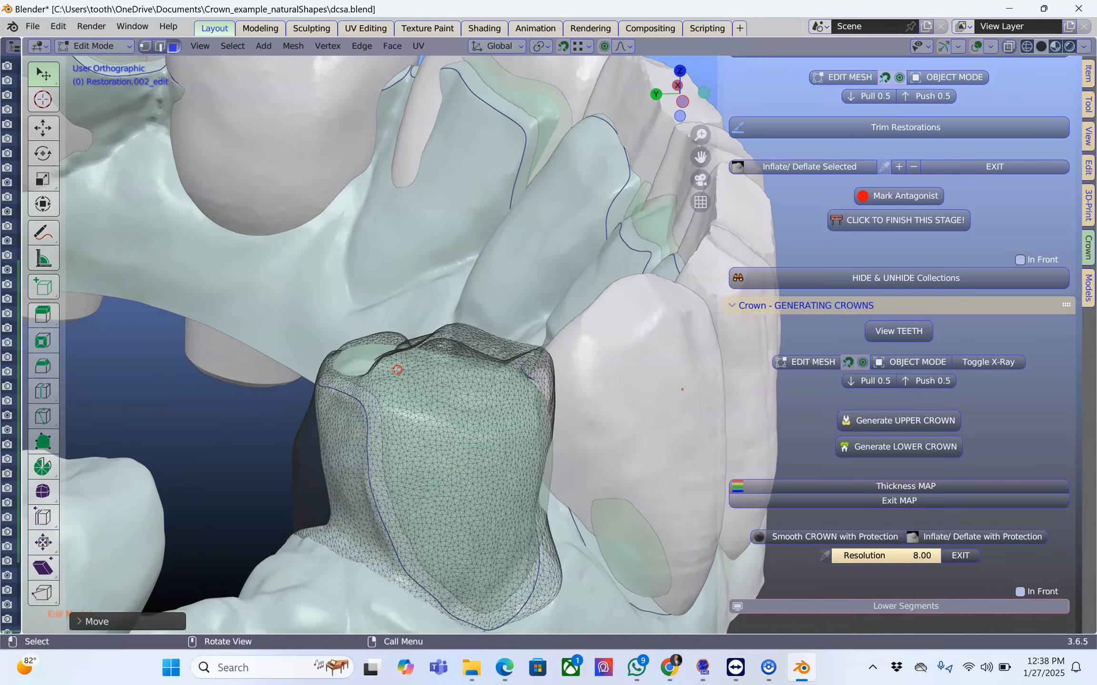
pyautogui.scroll(3, 336, 387)
pyautogui.scroll(-3, 238, 369)
pyautogui.scroll(-4, 463, 405)
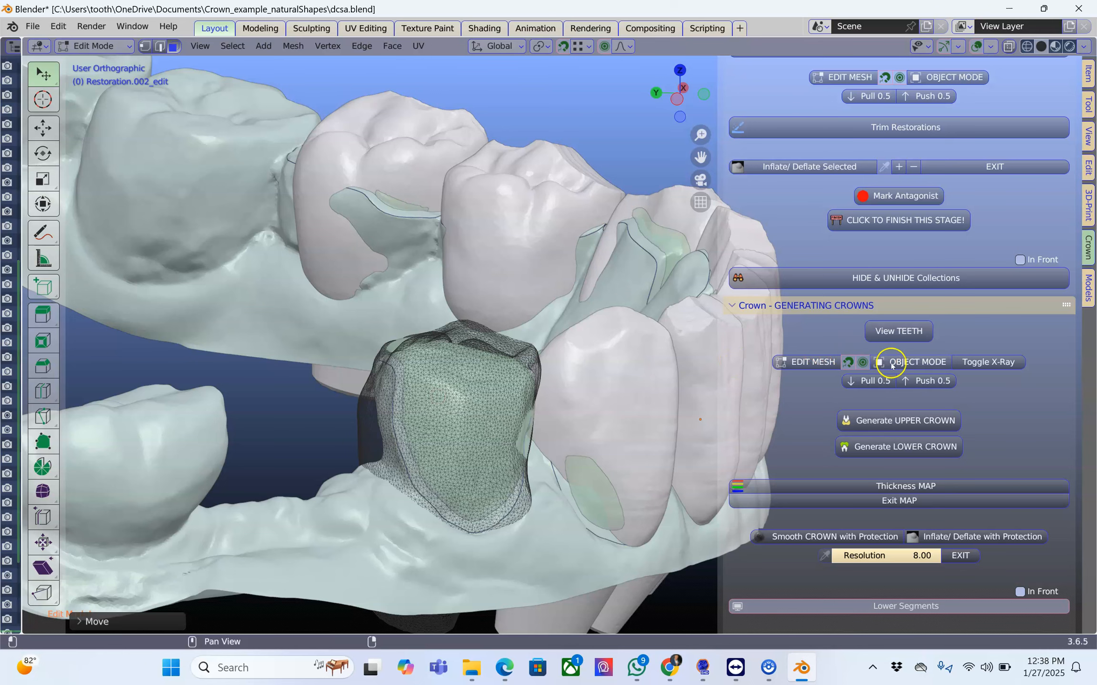
pyautogui.click(906, 363)
pyautogui.click(605, 409)
pyautogui.moveTo(605, 409); pyautogui.dragTo(508, 411, button='middle')
pyautogui.click(804, 363)
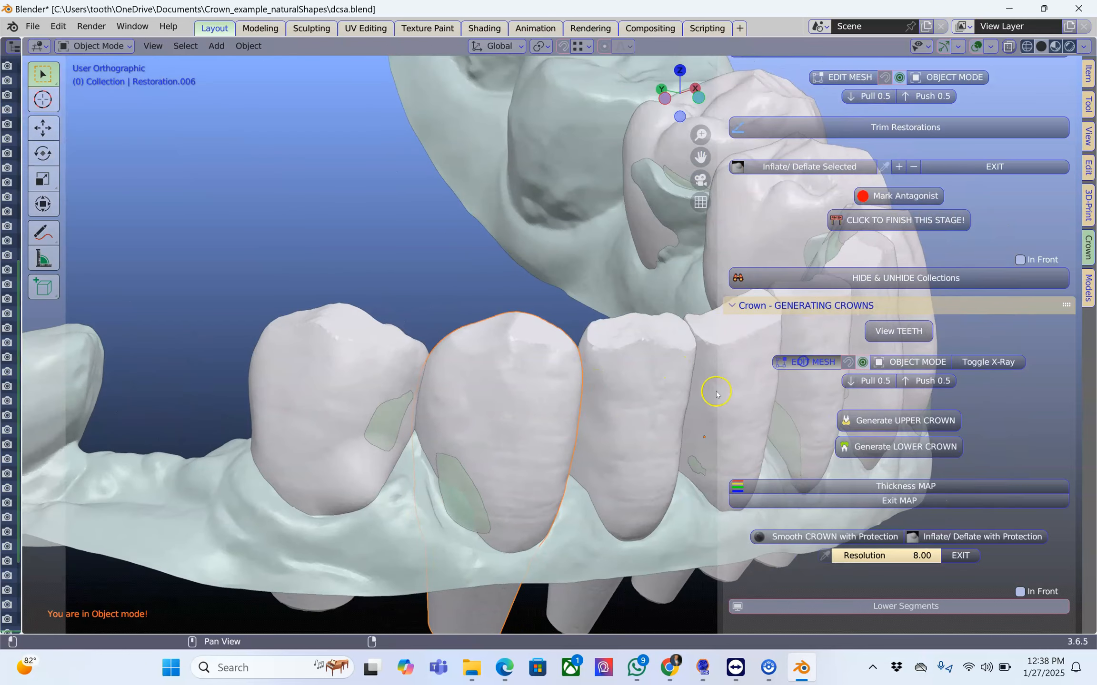
# Pull the outer cervical edge of Restoration.006 outward to cover the exposed abutment down to its margin line.
pyautogui.scroll(5, 501, 471)
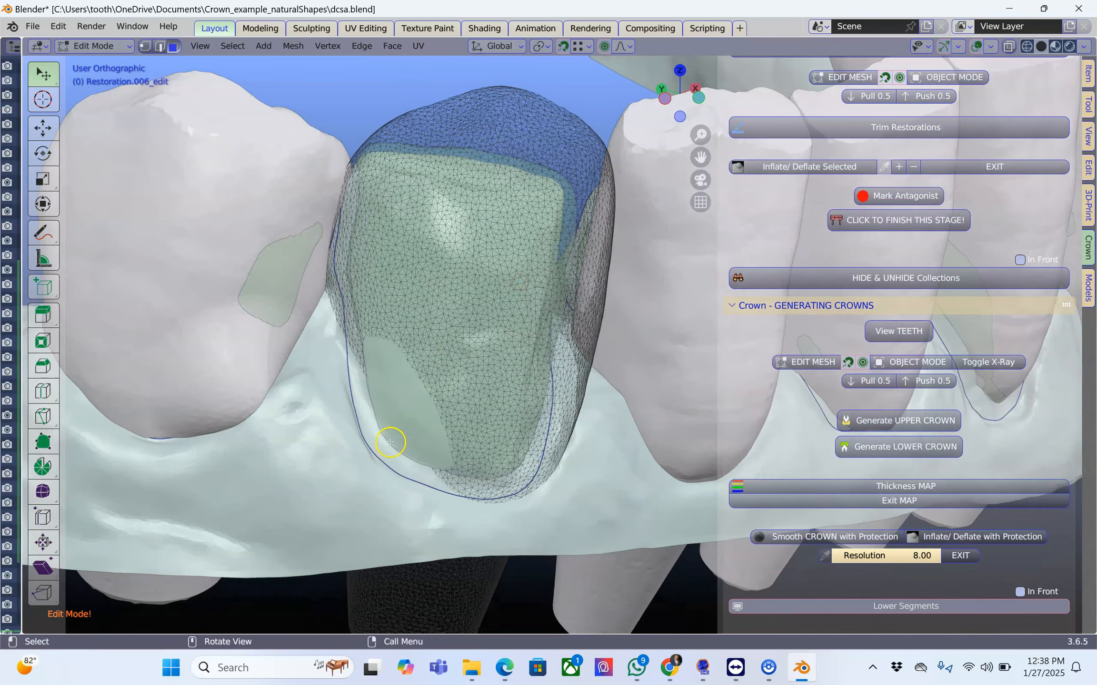
pyautogui.moveTo(391, 441); pyautogui.dragTo(378, 459)
pyautogui.moveTo(366, 407); pyautogui.dragTo(388, 408, button='middle')
pyautogui.moveTo(356, 368); pyautogui.dragTo(339, 385)
pyautogui.moveTo(458, 375)
pyautogui.mouseDown(button='middle')
pyautogui.moveTo(506, 357)
pyautogui.moveTo(457, 371)
pyautogui.mouseUp(button='middle')
# Pull the inner side of Restoration.006 outward over the green safety zone and past the margin line along its whole width.
pyautogui.moveTo(602, 387); pyautogui.dragTo(284, 406, button='middle')
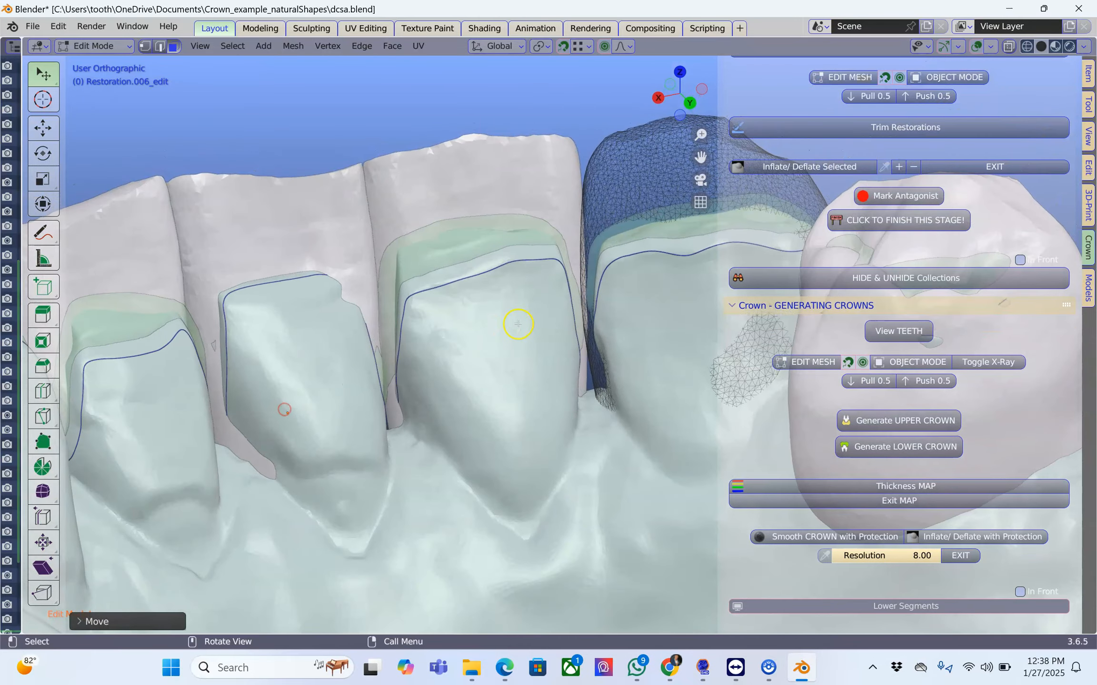
pyautogui.moveTo(518, 327); pyautogui.dragTo(321, 352, button='middle')
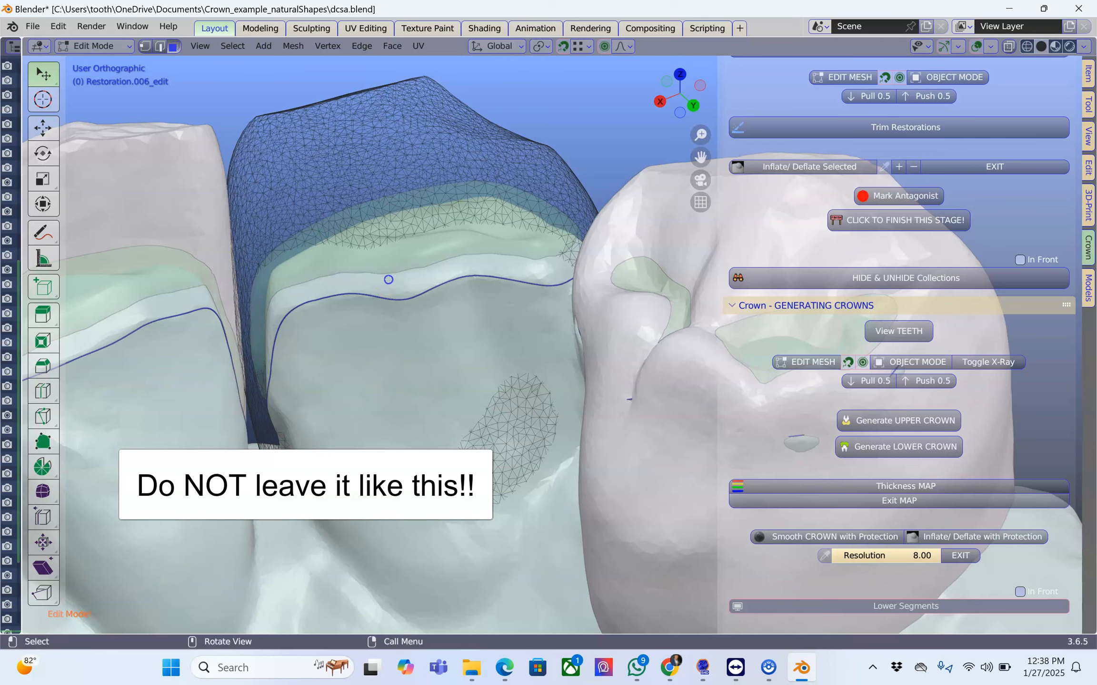
pyautogui.moveTo(388, 279); pyautogui.dragTo(394, 302)
pyautogui.moveTo(477, 267); pyautogui.dragTo(547, 280)
pyautogui.moveTo(308, 288); pyautogui.dragTo(303, 300)
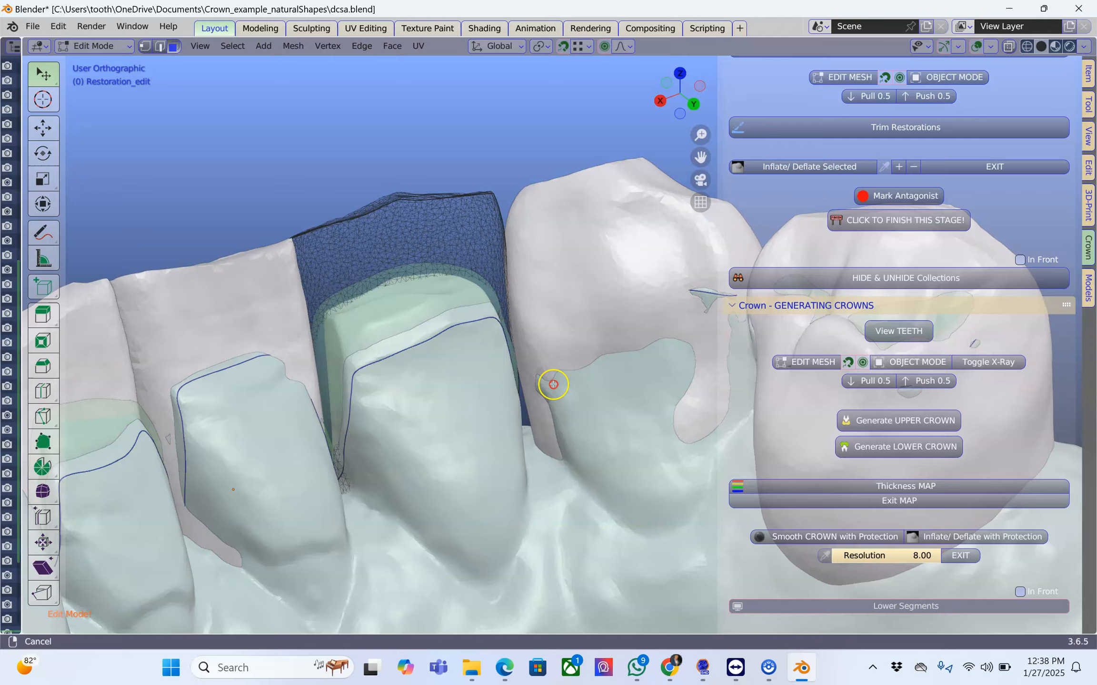
pyautogui.moveTo(553, 384); pyautogui.dragTo(540, 415, button='middle')
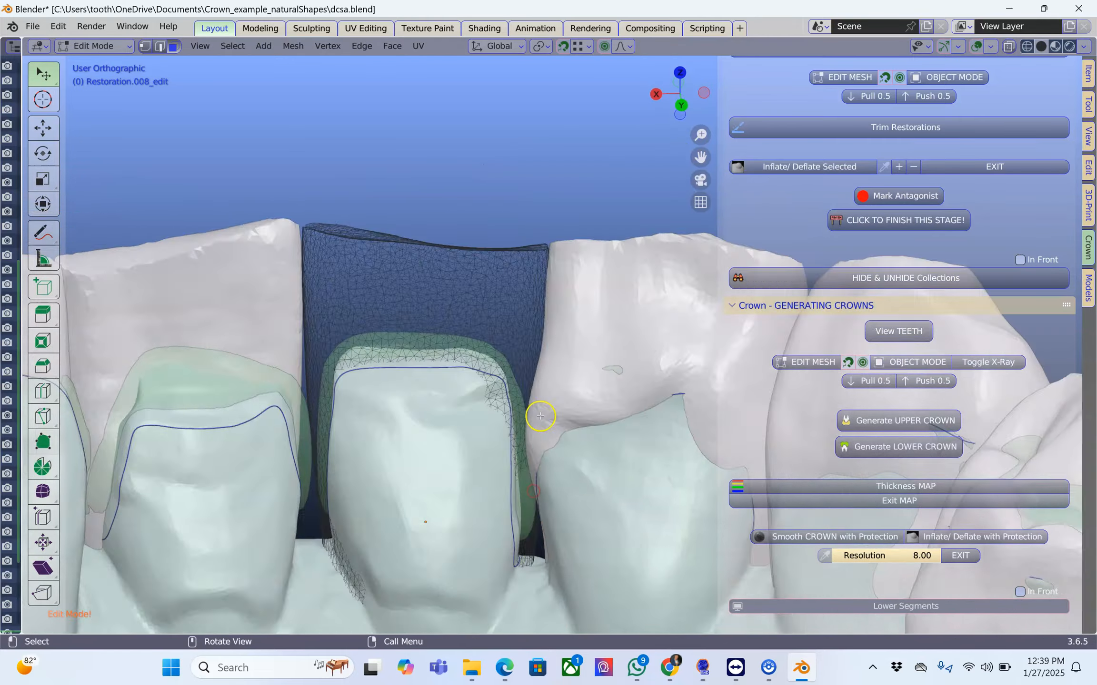
# Pull the proximal and upper inner areas of Restoration.008 outward over its abutment, and leave mesh editing.
pyautogui.moveTo(362, 508); pyautogui.dragTo(355, 512)
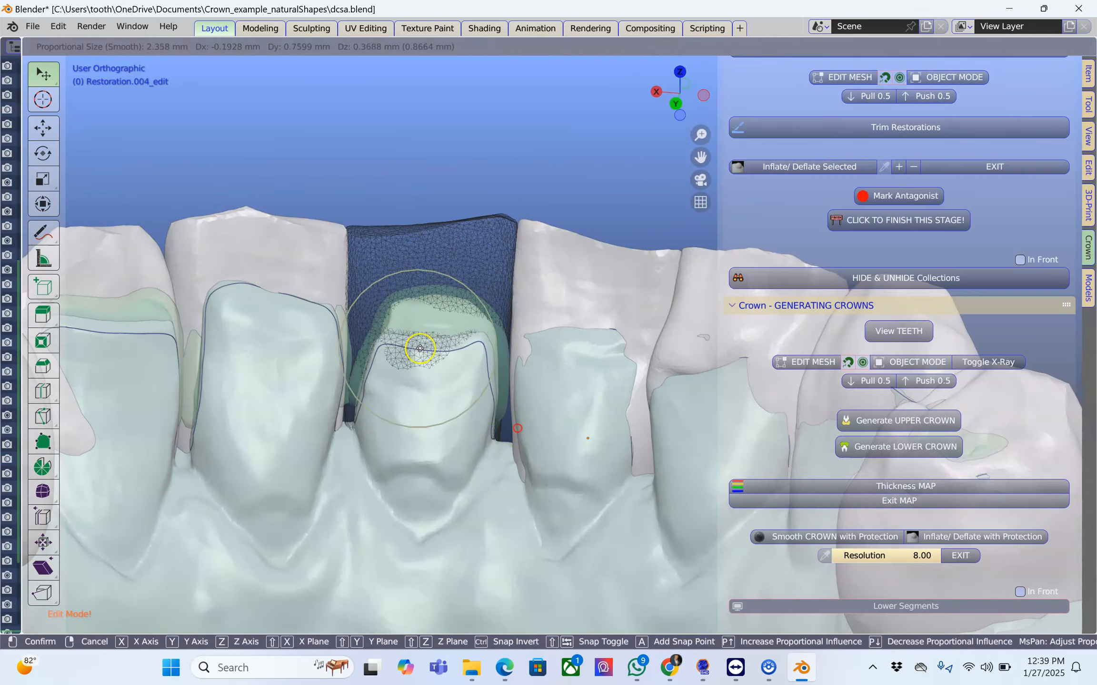
pyautogui.moveTo(416, 342); pyautogui.dragTo(418, 333)
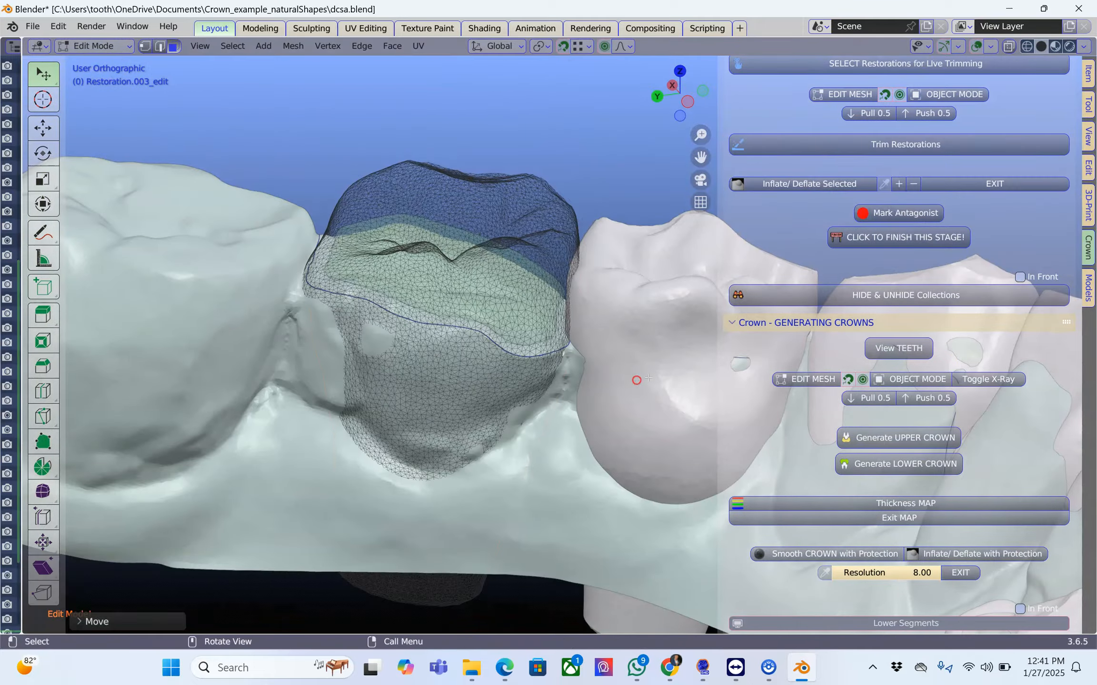
pyautogui.press('Tab')
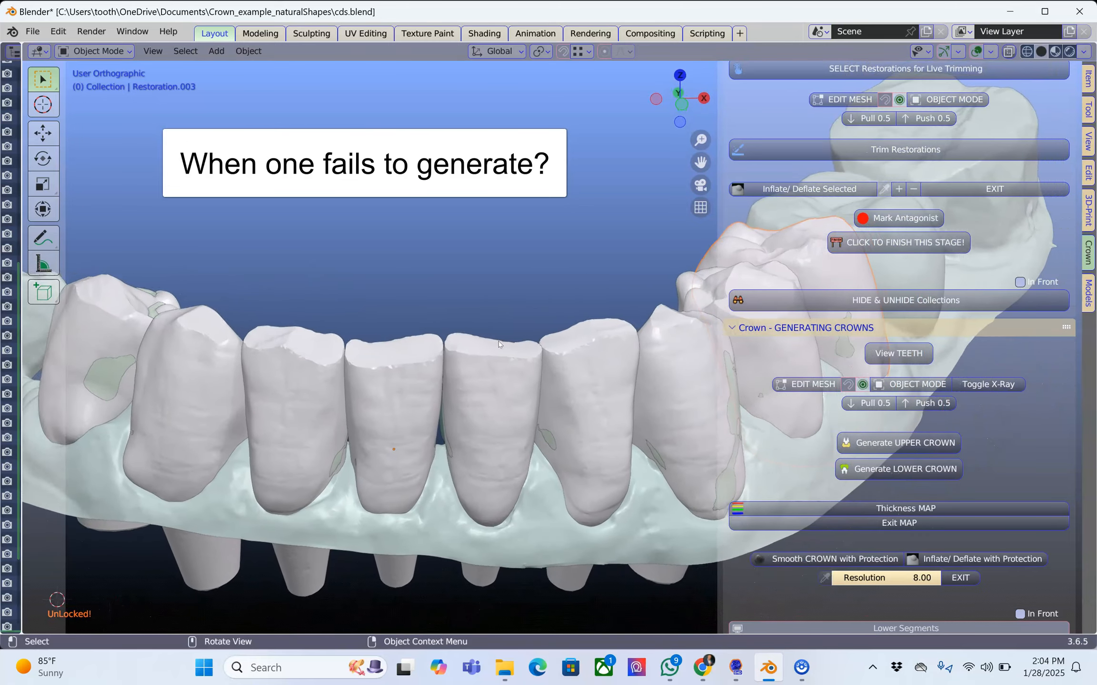
# Turn on X-ray display and select the three front teeth Restoration.008, Restoration.004 and Restoration.007 together.
pyautogui.click(1012, 51)
pyautogui.click(368, 310)
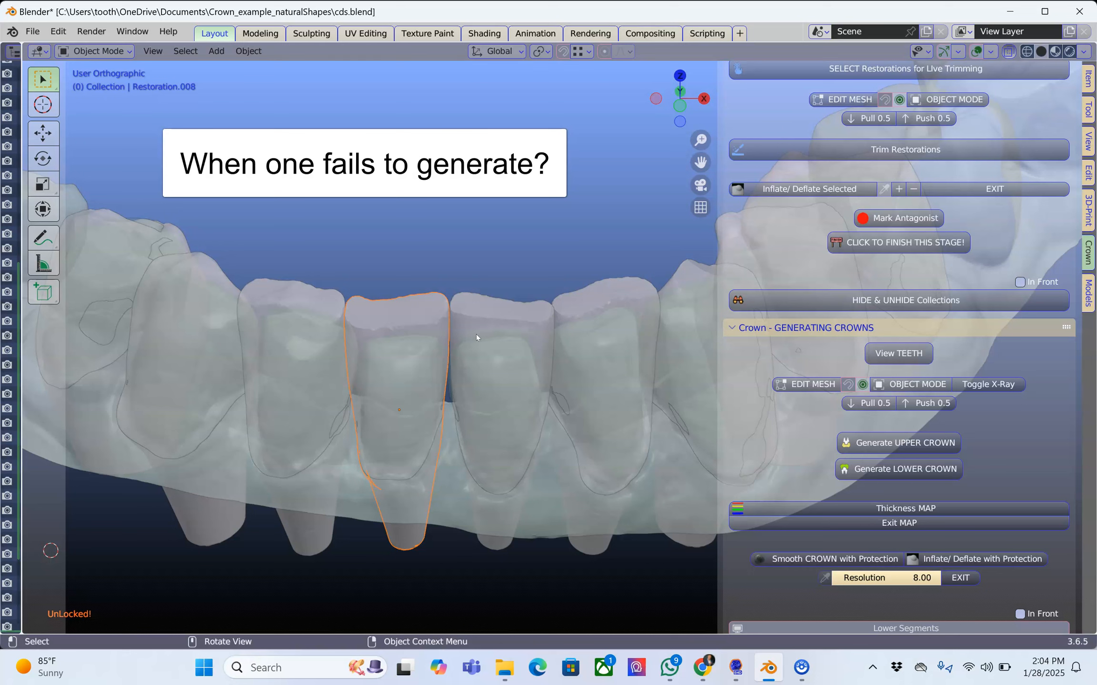
pyautogui.keyDown('shift'); pyautogui.click(490, 321); pyautogui.keyUp('shift')
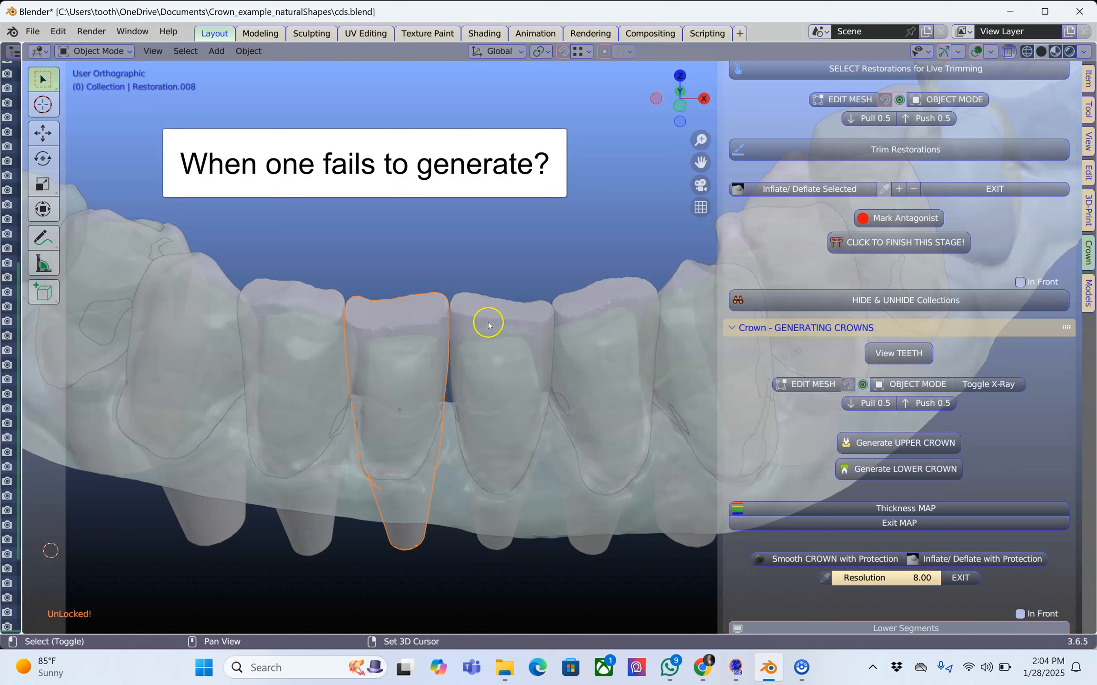
pyautogui.keyDown('shift'); pyautogui.click(605, 295); pyautogui.keyUp('shift')
# Try to generate the lower crowns from the selected teeth and inspect the generated arch for missing crowns.
pyautogui.click(894, 468)
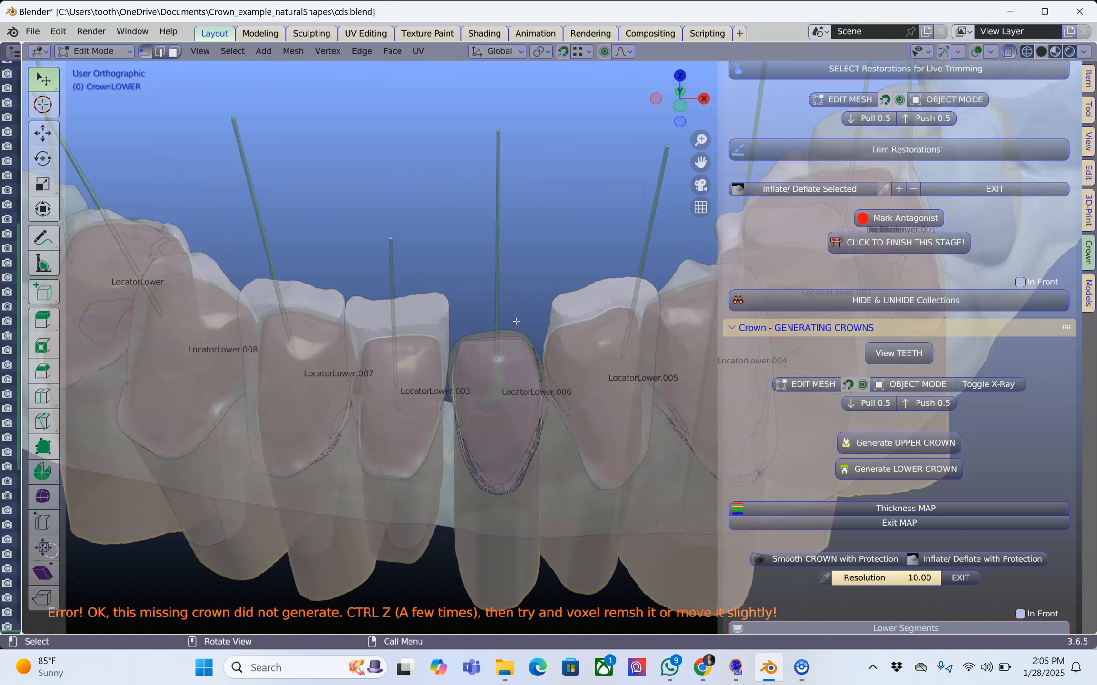
pyautogui.scroll(-2, 516, 321)
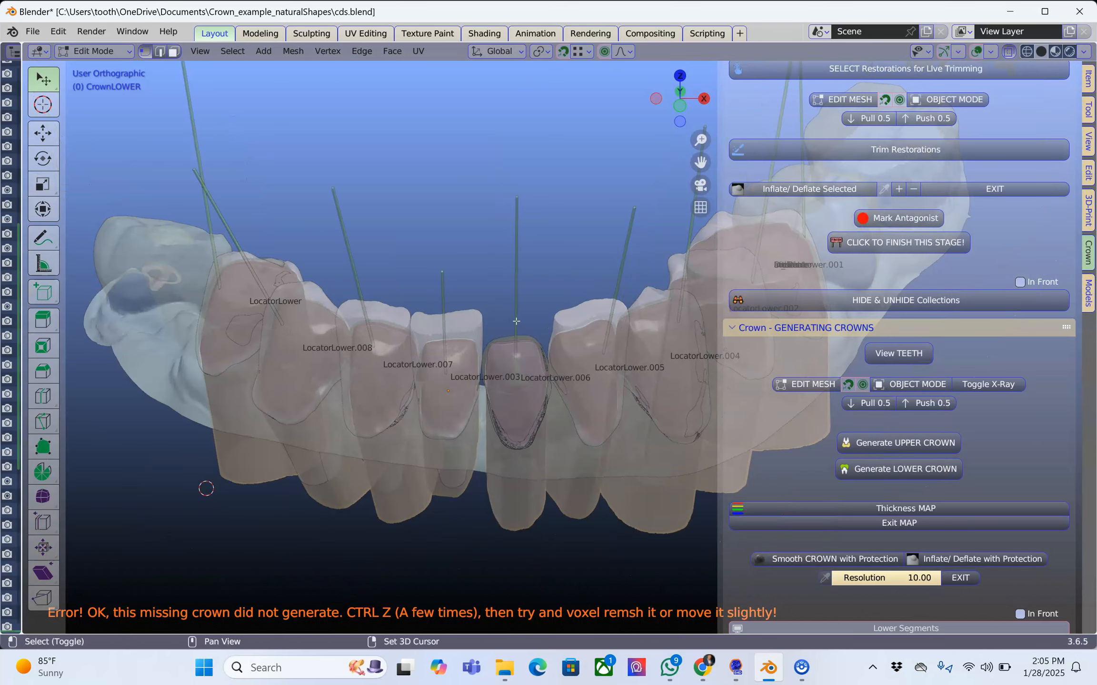
pyautogui.keyDown('shift'); pyautogui.moveTo(516, 322); pyautogui.dragTo(464, 308, button='middle'); pyautogui.keyUp('shift')
pyautogui.scroll(2, 465, 338)
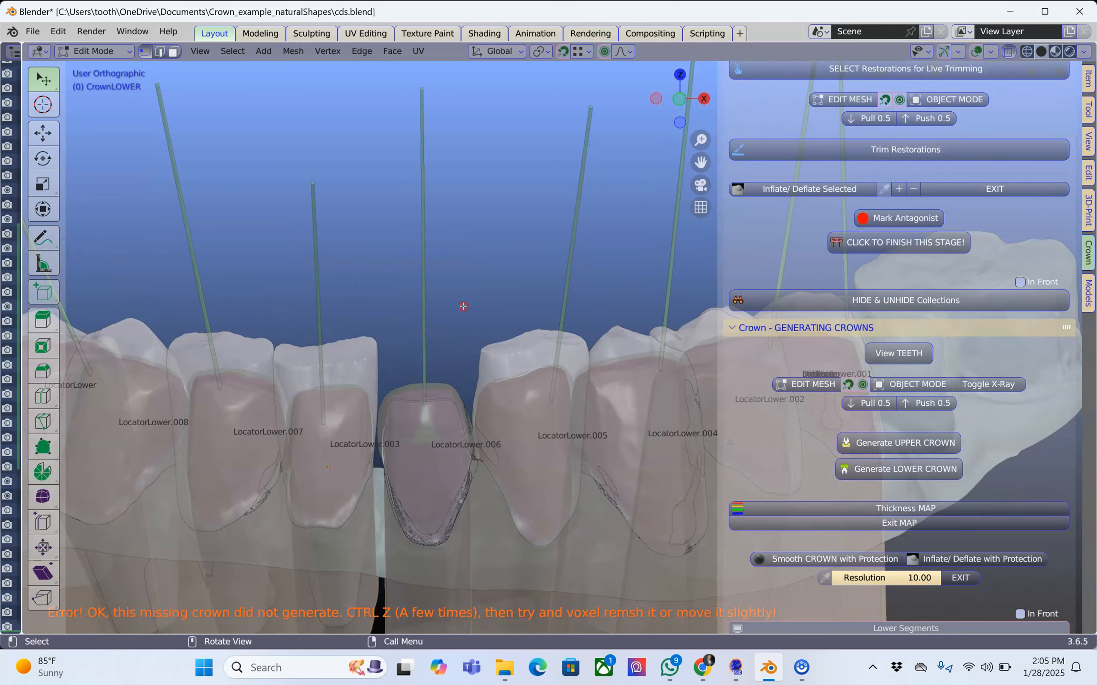
pyautogui.scroll(-1, 462, 307)
pyautogui.scroll(-2, 478, 341)
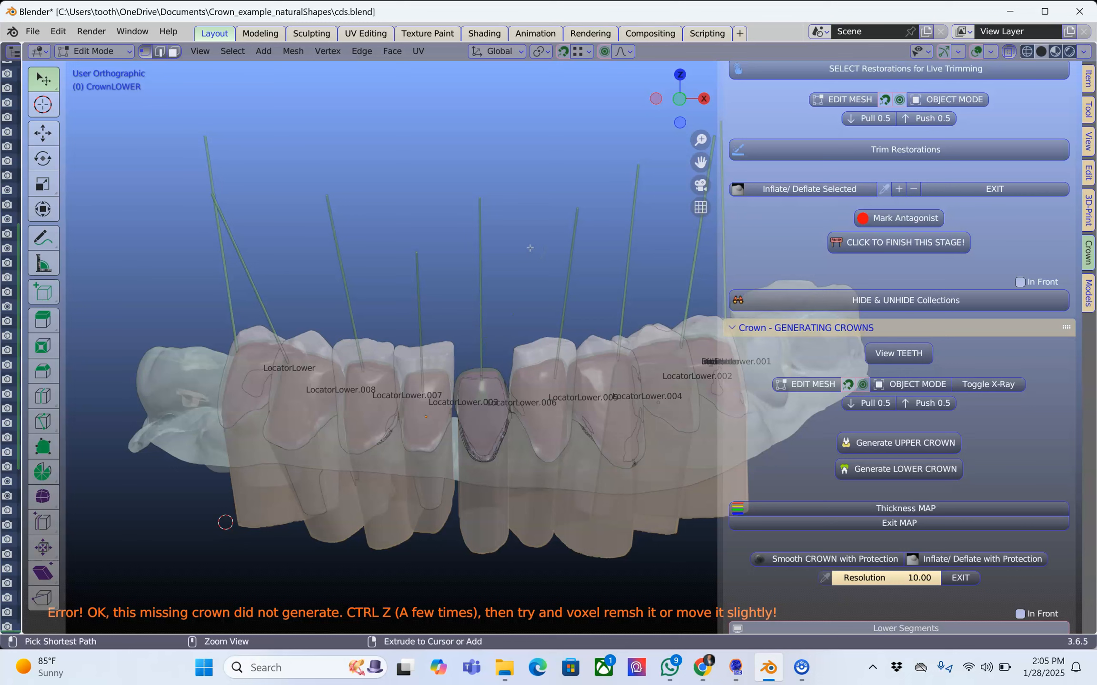
# Return to object mode and undo the lower crown generation.
pyautogui.press('Tab')
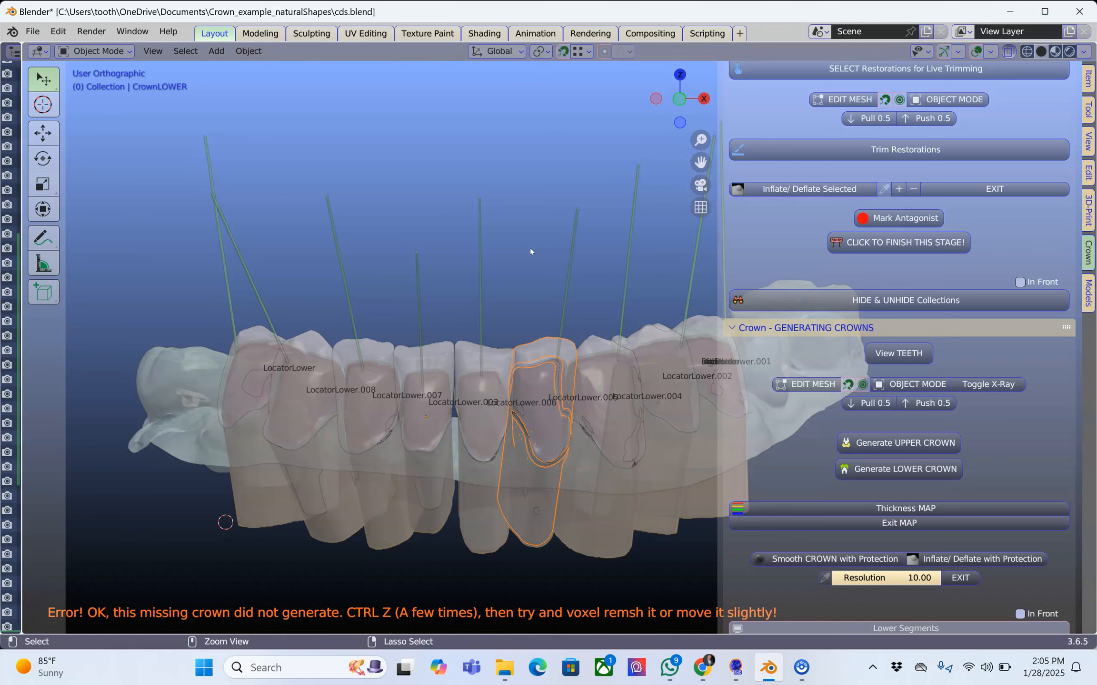
pyautogui.hotkey('ctrl', 'z')
pyautogui.hotkey('ctrl', 'z')
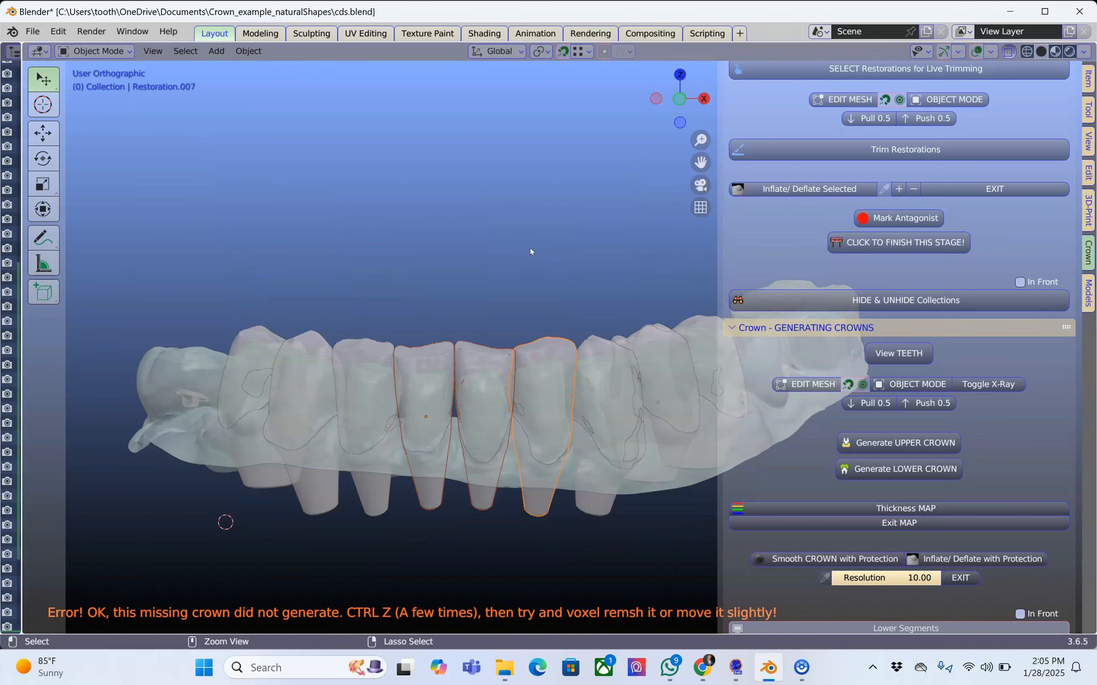
# Select only Restoration.004, the tooth whose crown is missing, and try to move it slightly.
pyautogui.scroll(2, 466, 407)
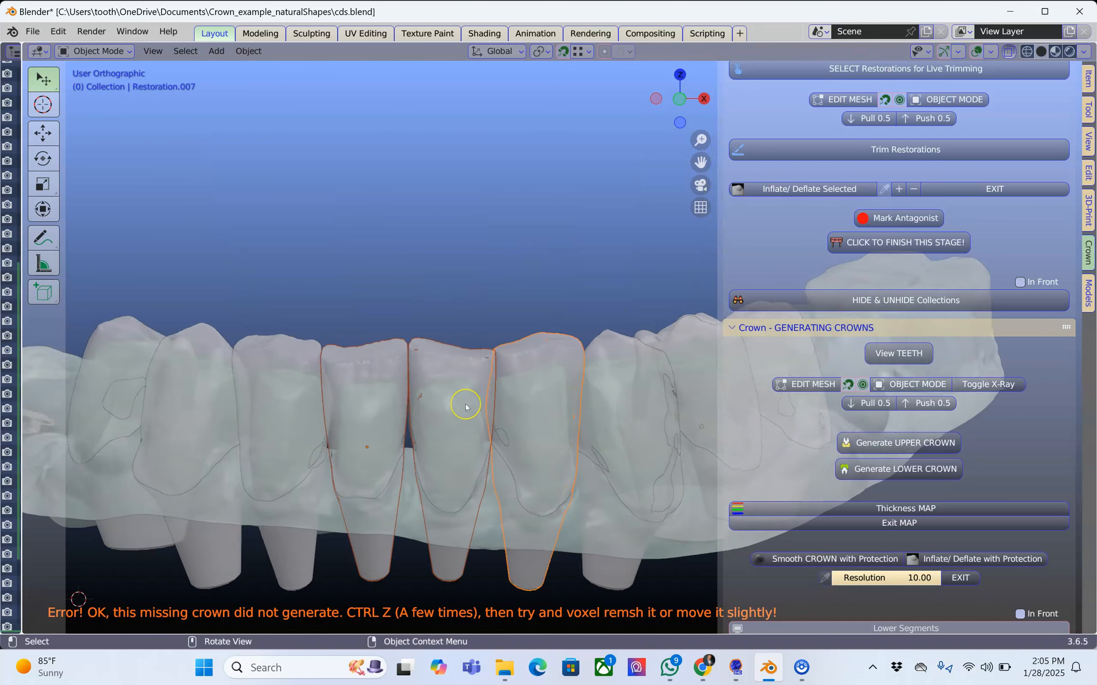
pyautogui.scroll(-3, 465, 404)
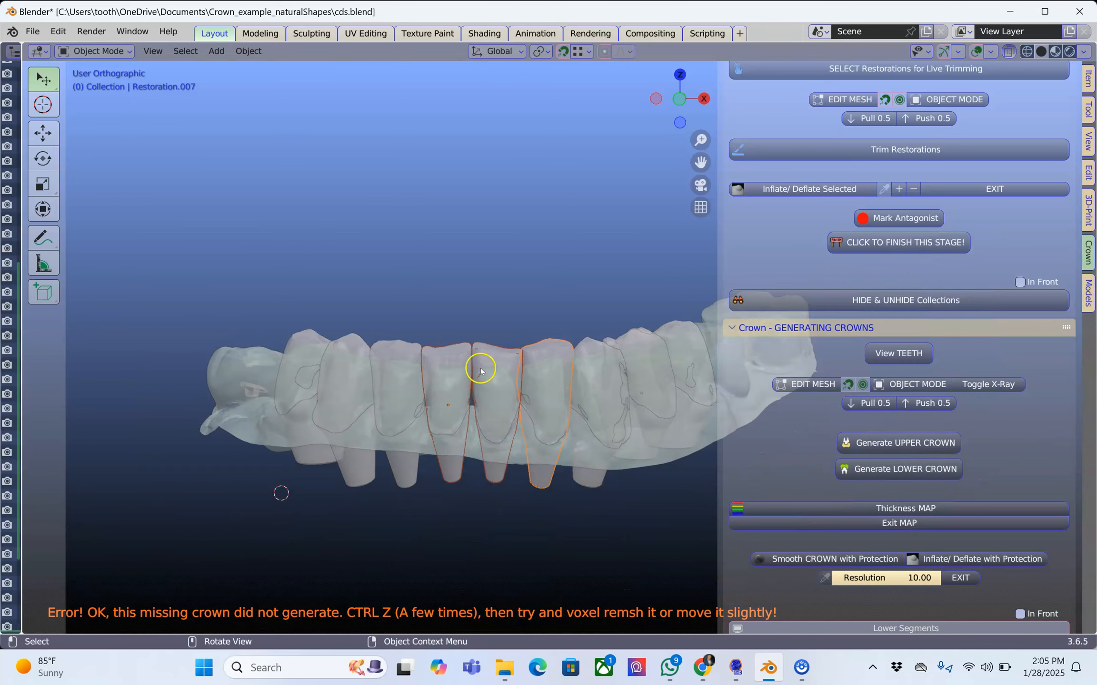
pyautogui.scroll(2, 479, 372)
pyautogui.click(453, 364)
pyautogui.moveTo(455, 365)
pyautogui.mouseDown(button='middle')
pyautogui.moveTo(446, 495)
pyautogui.moveTo(468, 364)
pyautogui.mouseUp(button='middle')
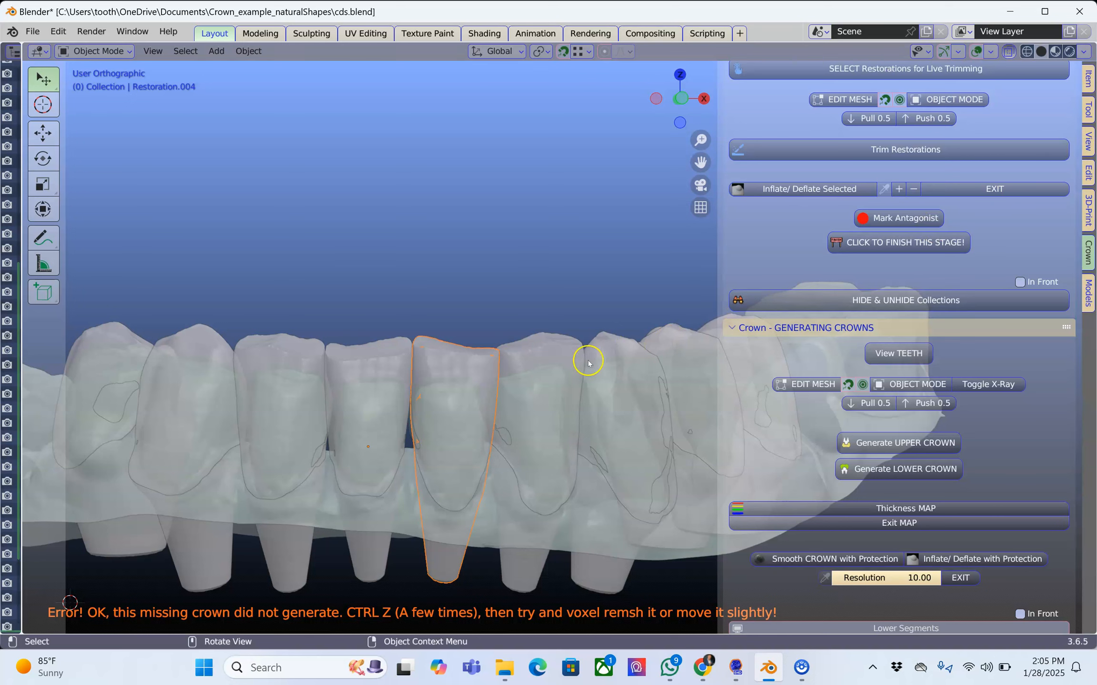
pyautogui.scroll(3, 462, 372)
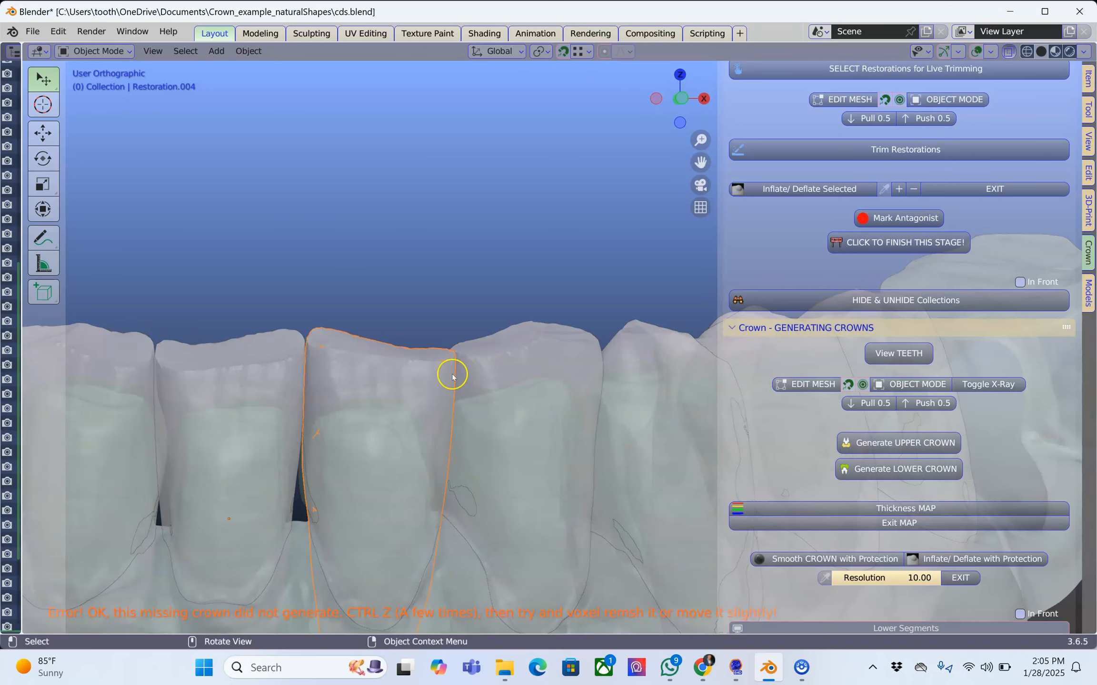
pyautogui.scroll(-3, 453, 374)
pyautogui.keyDown('shift'); pyautogui.moveTo(473, 344); pyautogui.dragTo(496, 294, button='middle'); pyautogui.keyUp('shift')
pyautogui.scroll(3, 497, 293)
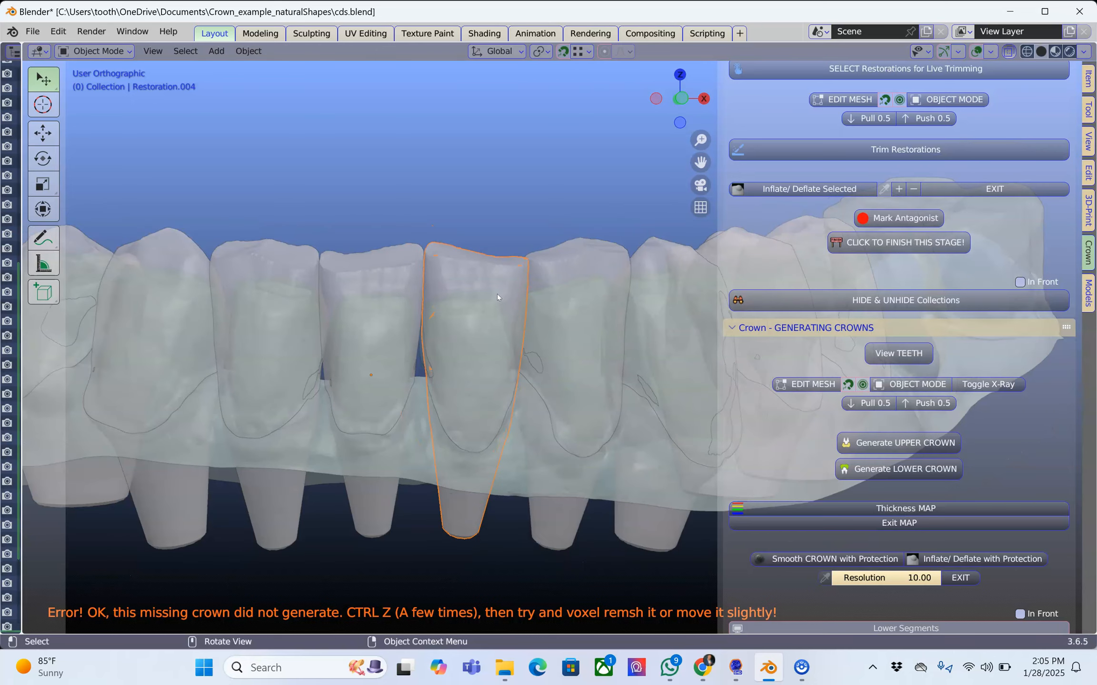
pyautogui.moveTo(497, 294); pyautogui.dragTo(495, 359)
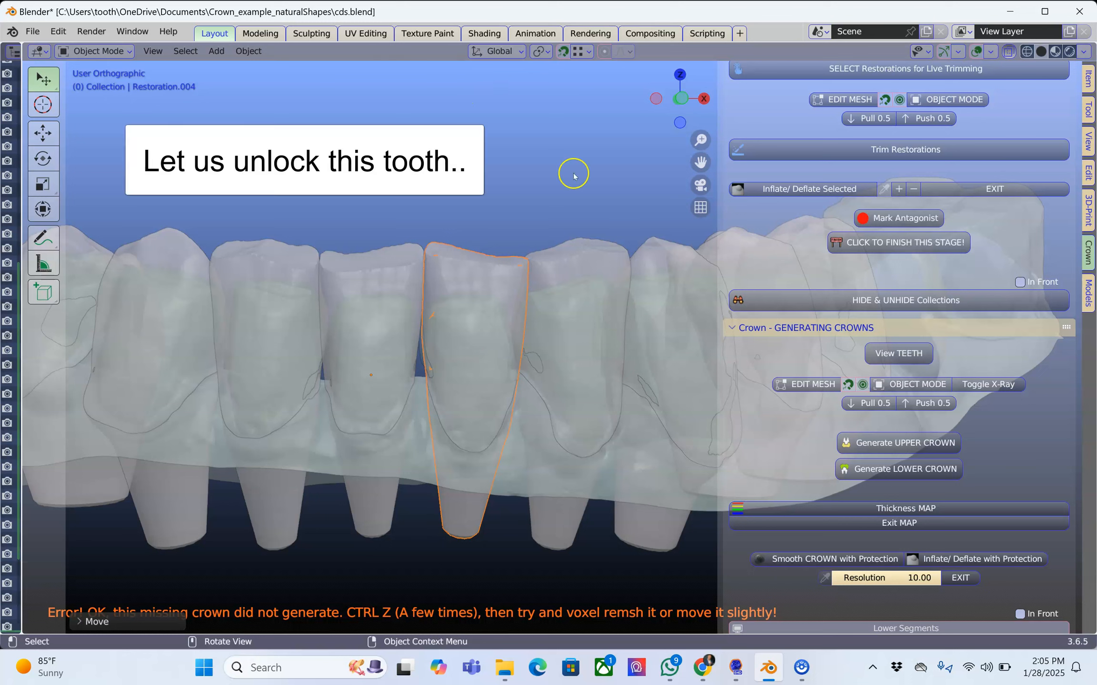
# Turn off snapping, unlock the locked transforms of Restoration.004 and reselect that tooth.
pyautogui.click(565, 52)
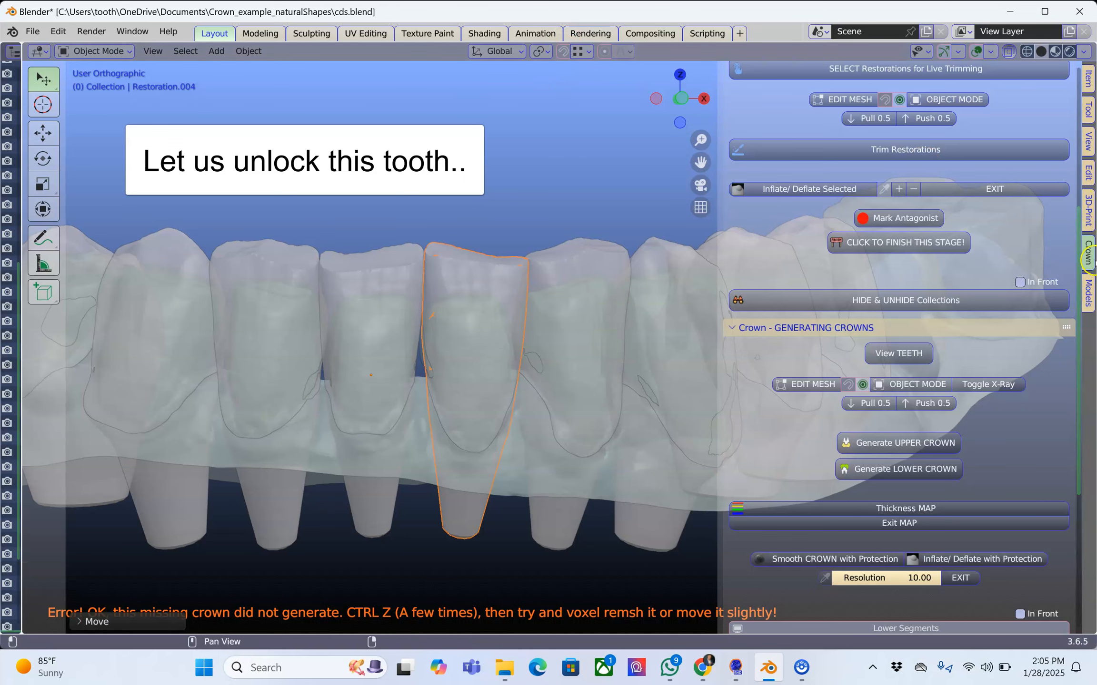
pyautogui.click(1089, 296)
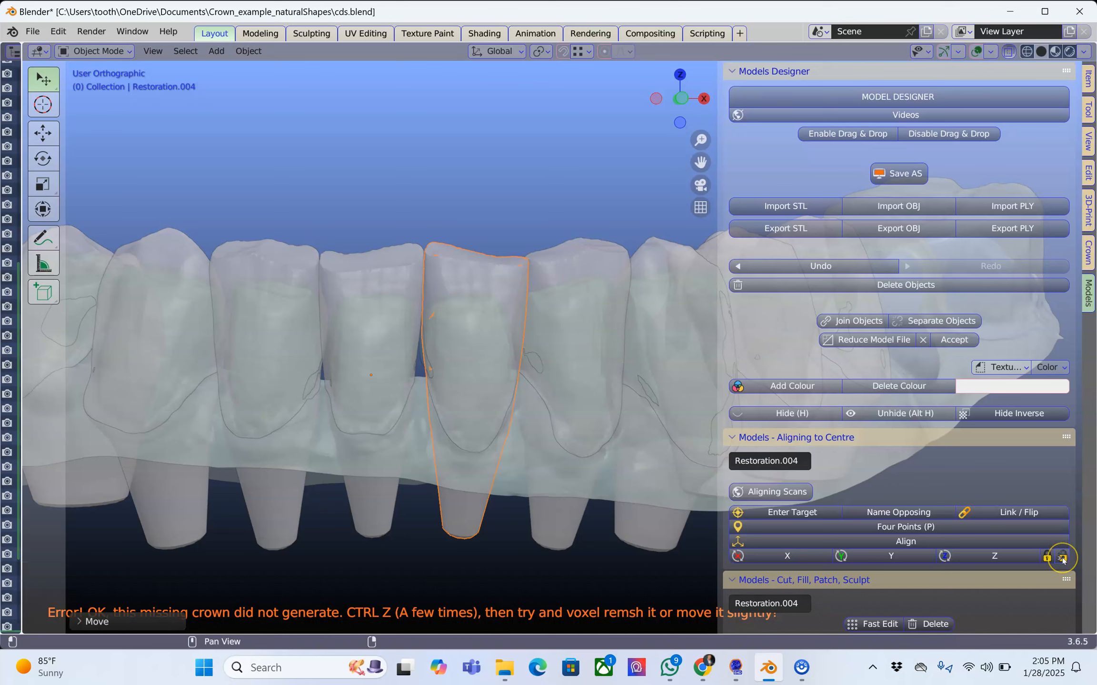
pyautogui.click(1089, 77)
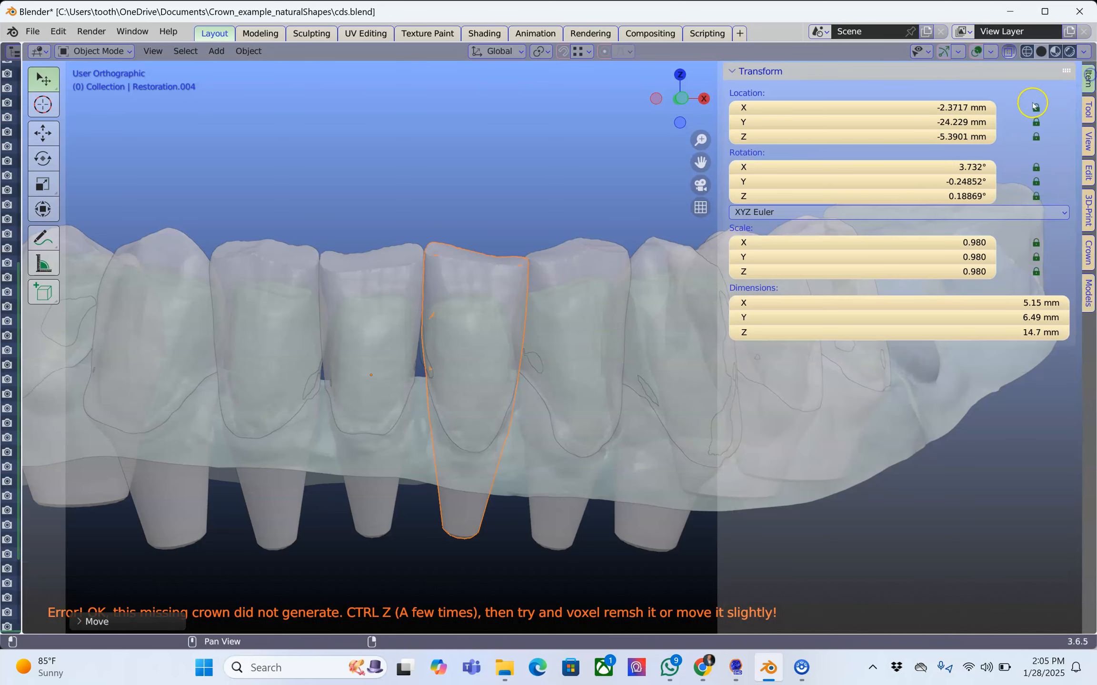
pyautogui.click(1064, 288)
pyautogui.click(1088, 292)
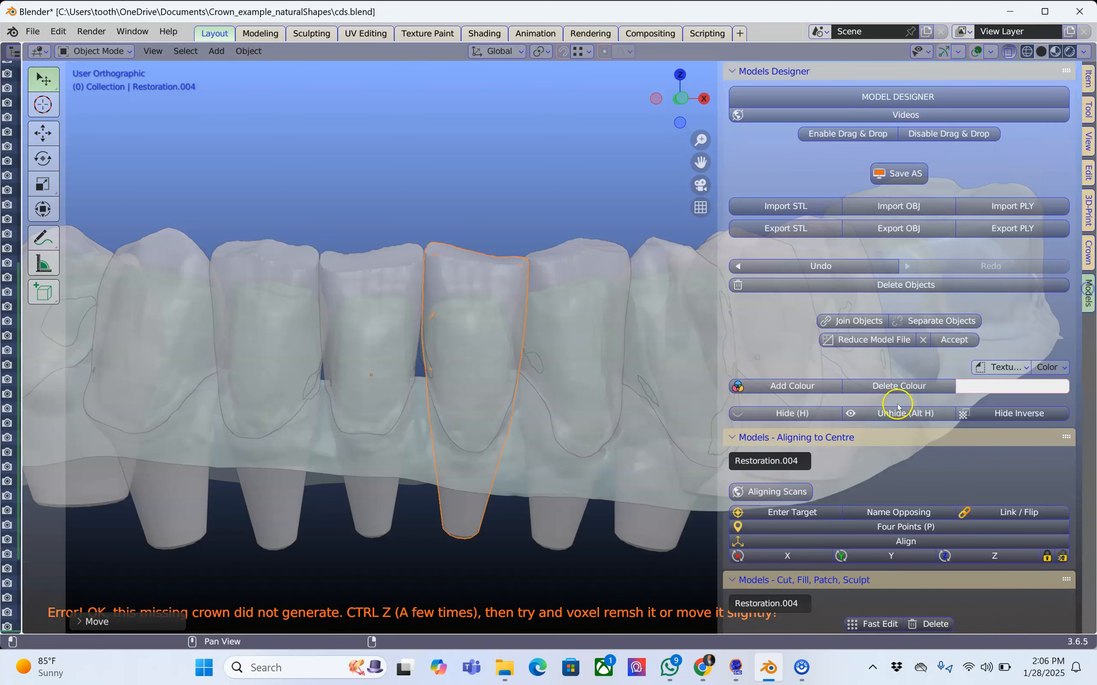
pyautogui.click(1061, 555)
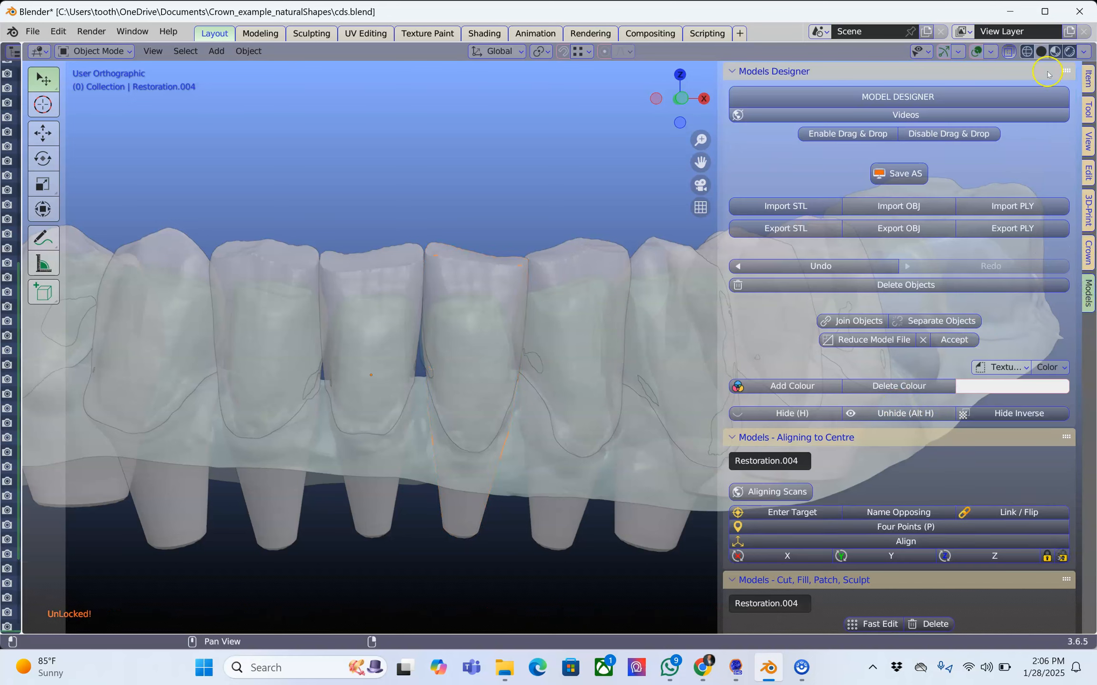
pyautogui.click(1088, 76)
pyautogui.click(494, 280)
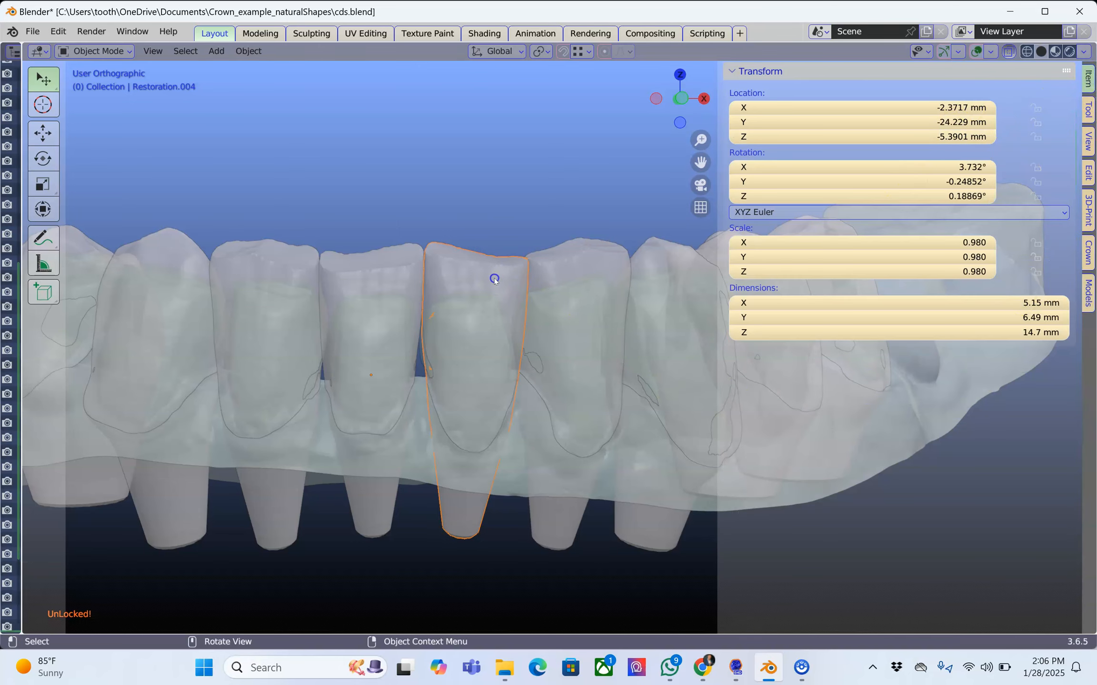
# Try a slight free move of Restoration.004 and undo it.
pyautogui.scroll(2, 494, 280)
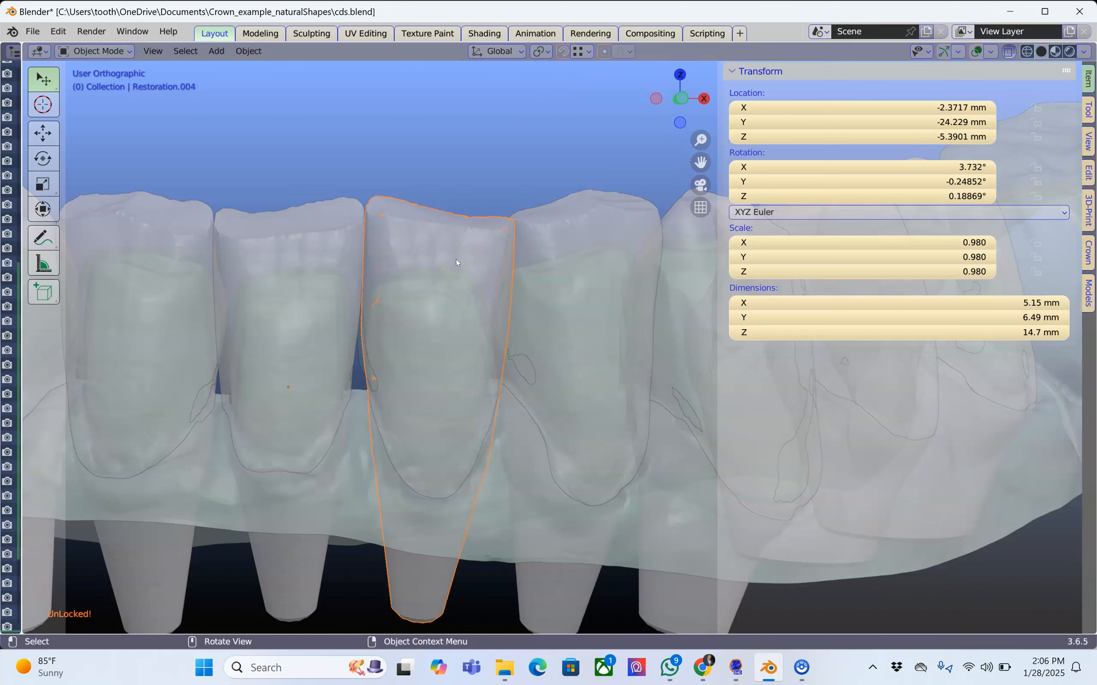
pyautogui.press('g')
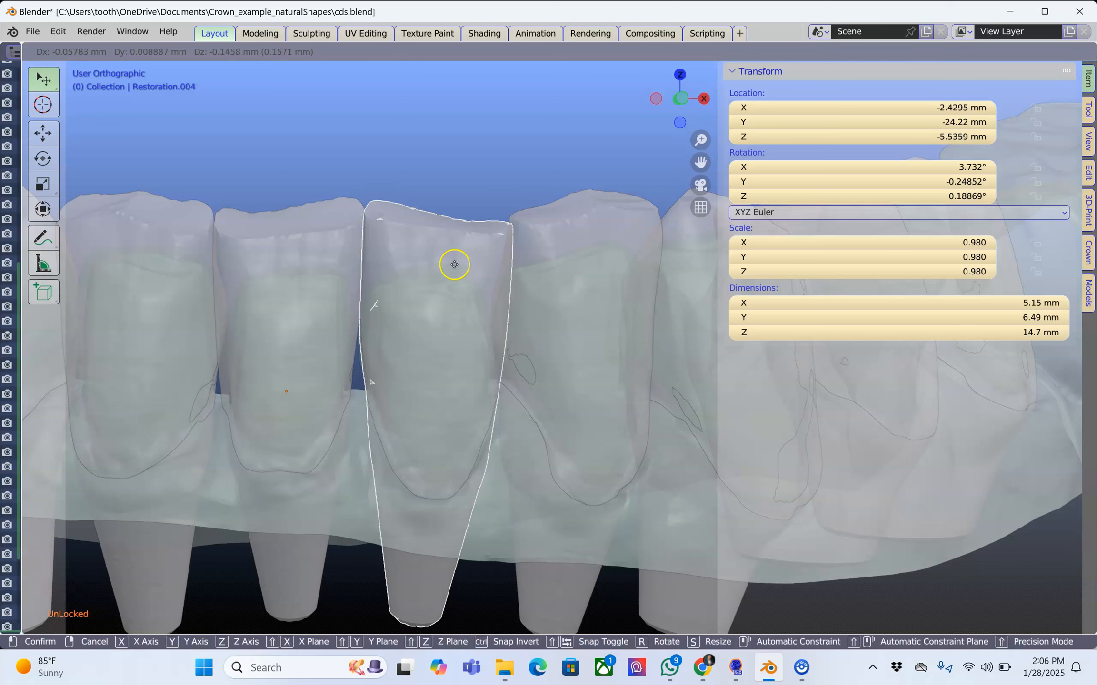
pyautogui.click(454, 263)
pyautogui.hotkey('ctrl', 'z')
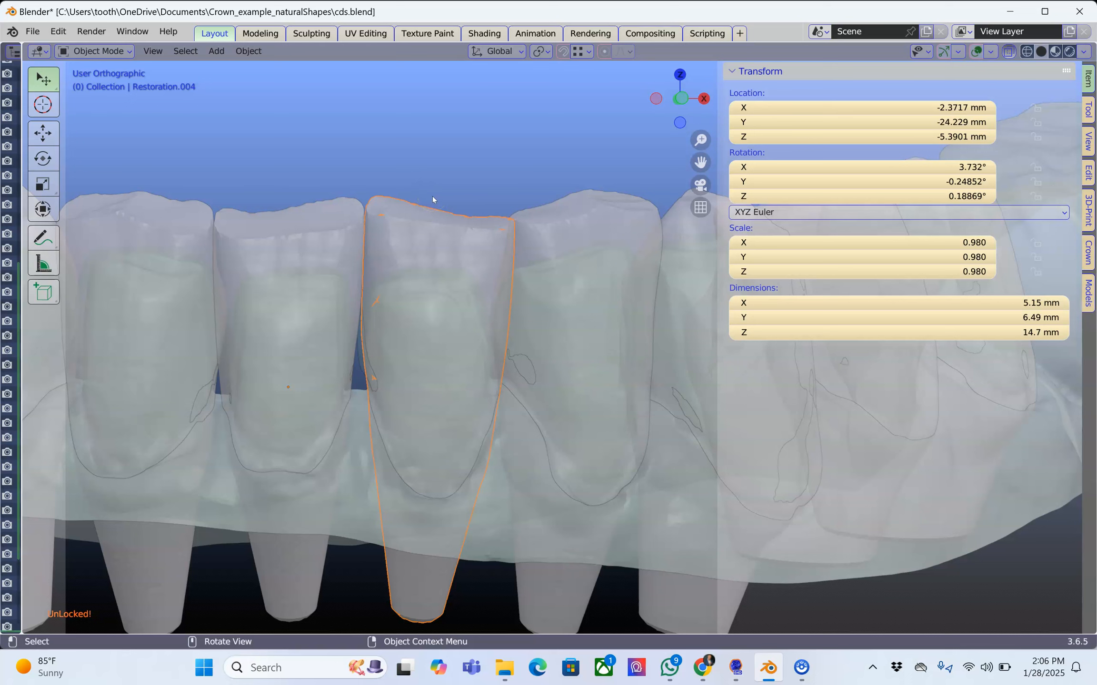
# Move Restoration.004 down about 0.04 mm along the global Z axis.
pyautogui.press('g')
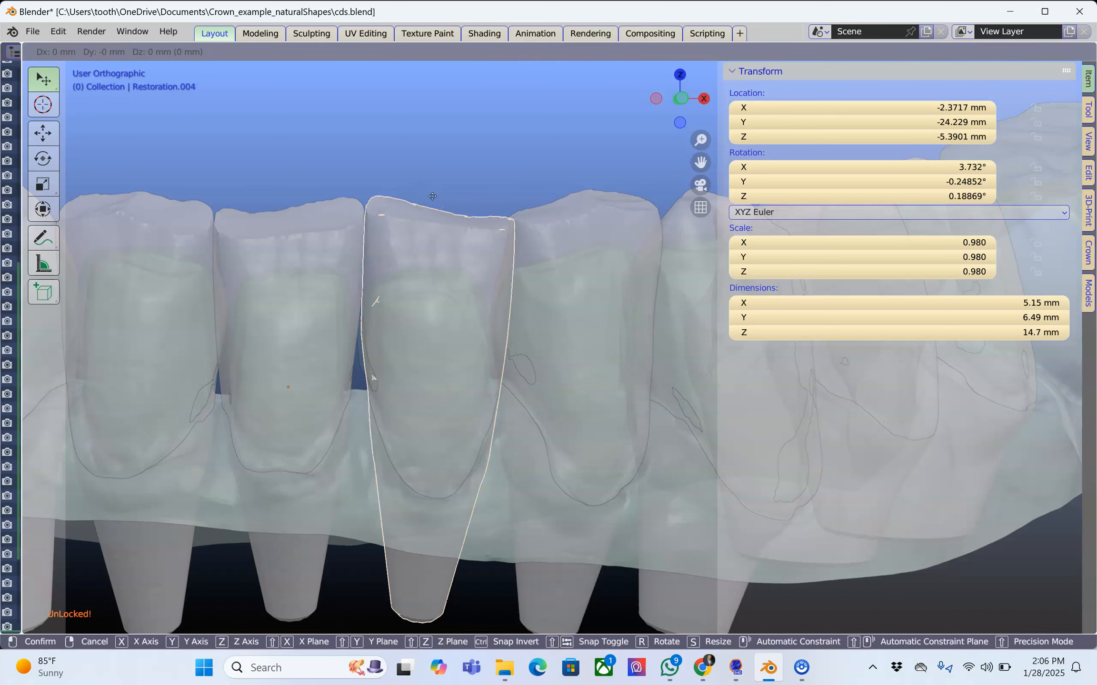
pyautogui.press('z')
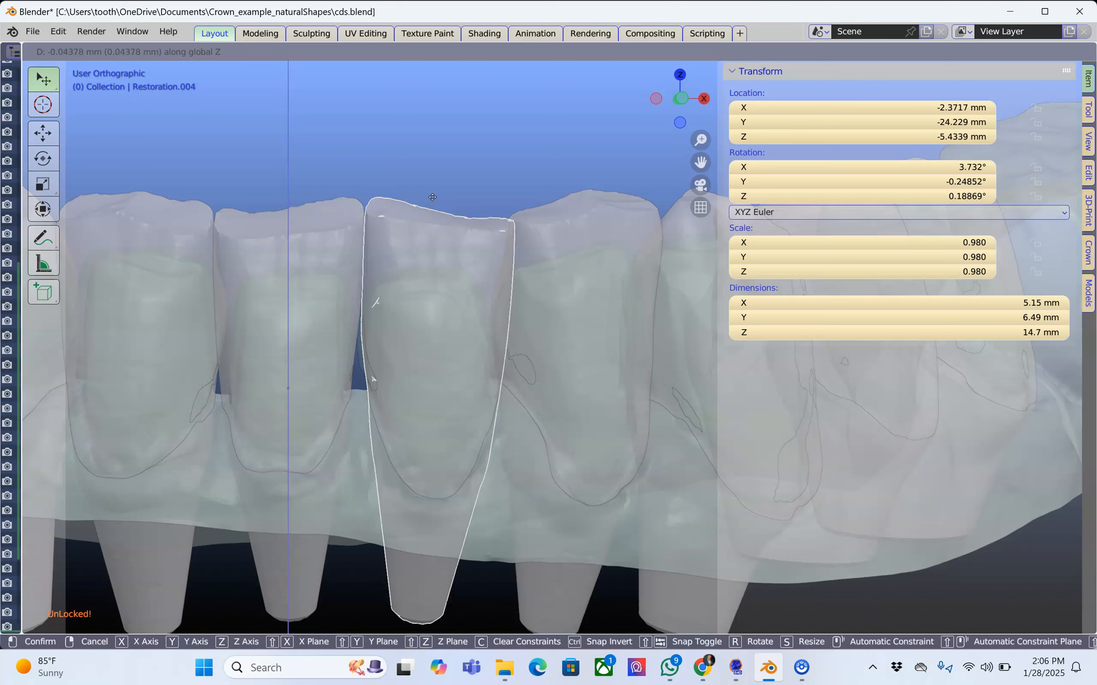
pyautogui.click(432, 197)
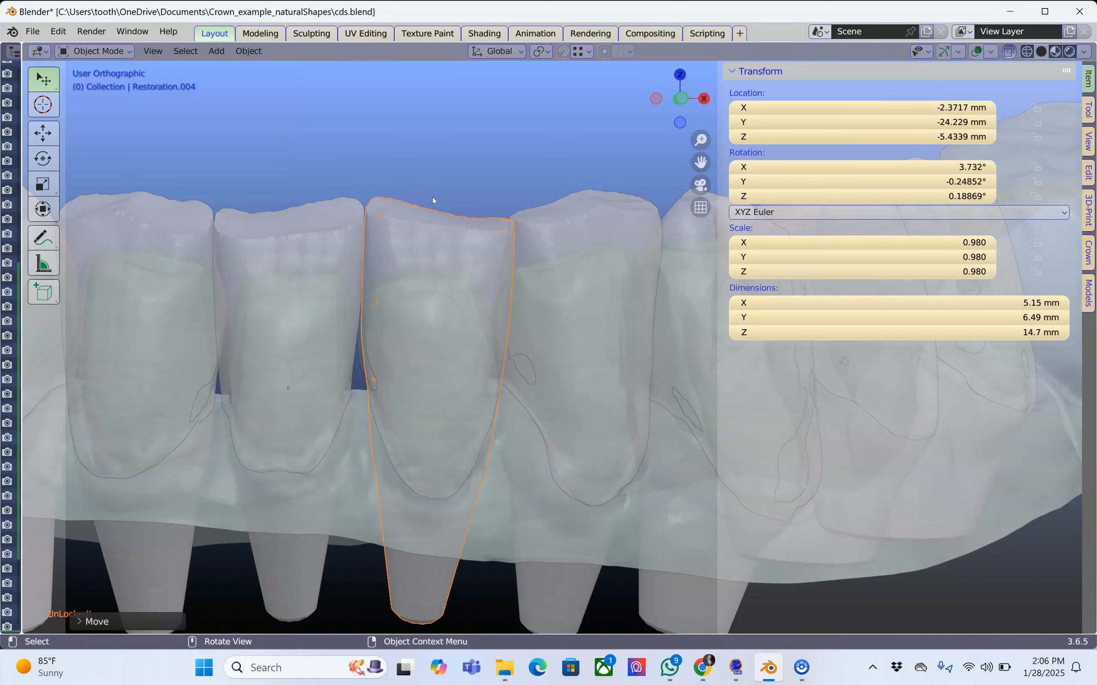
# Generate the lower crown from Restoration.004 alone.
pyautogui.scroll(-5, 432, 197)
pyautogui.moveTo(418, 227); pyautogui.dragTo(413, 253, button='middle')
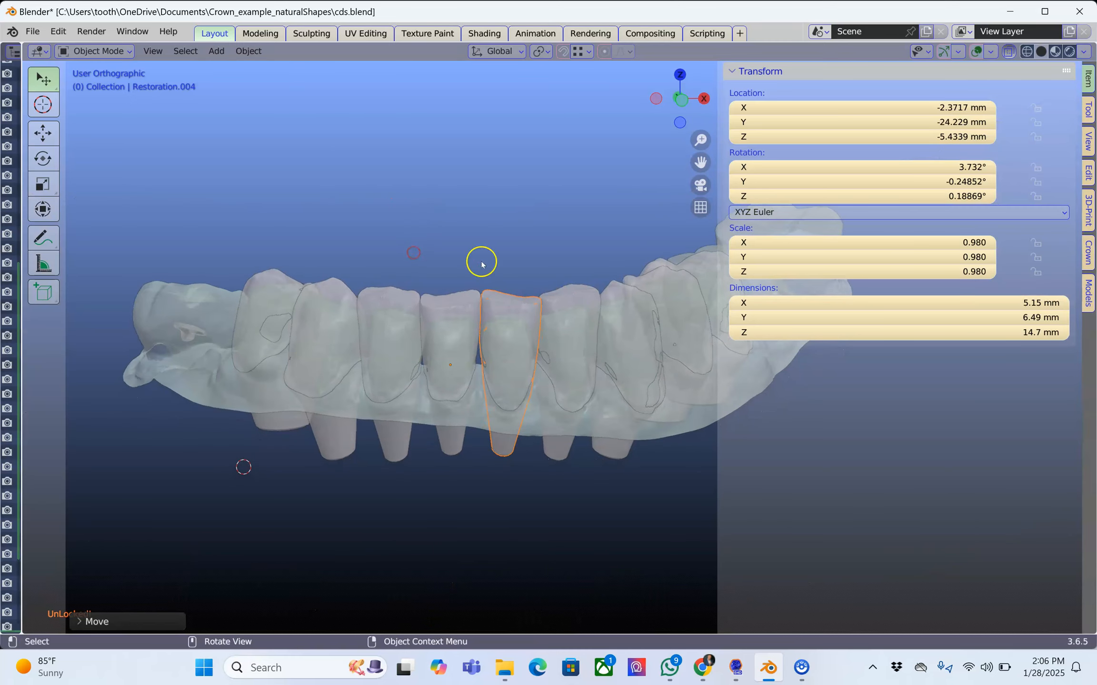
pyautogui.click(1088, 259)
pyautogui.scroll(2, 477, 347)
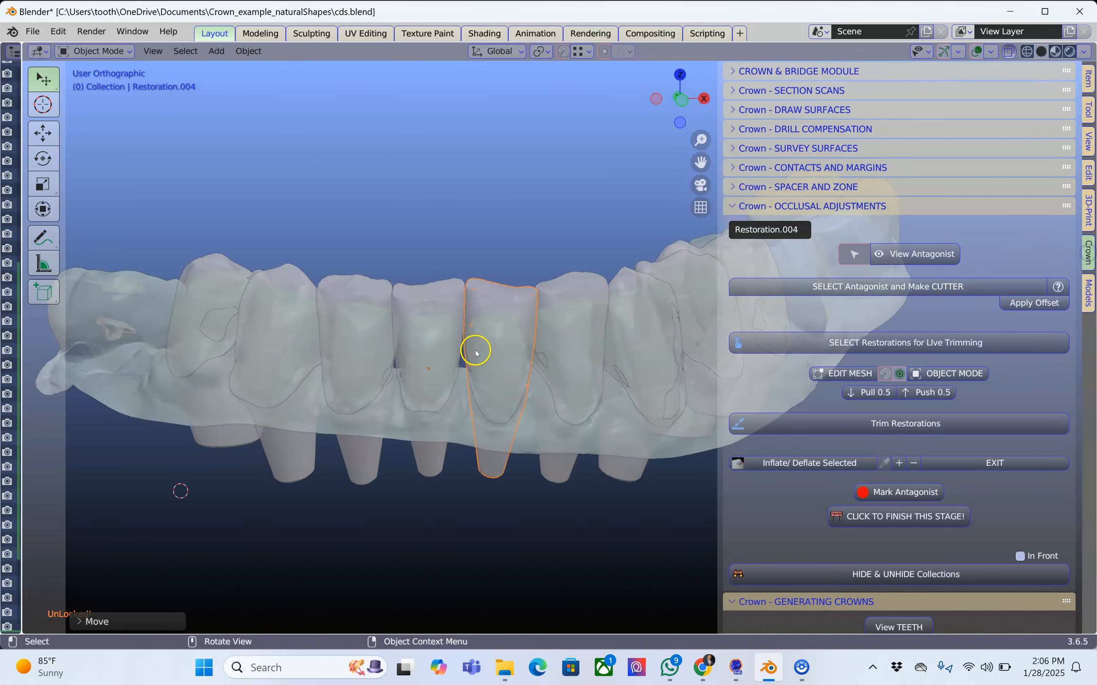
pyautogui.scroll(-5, 962, 433)
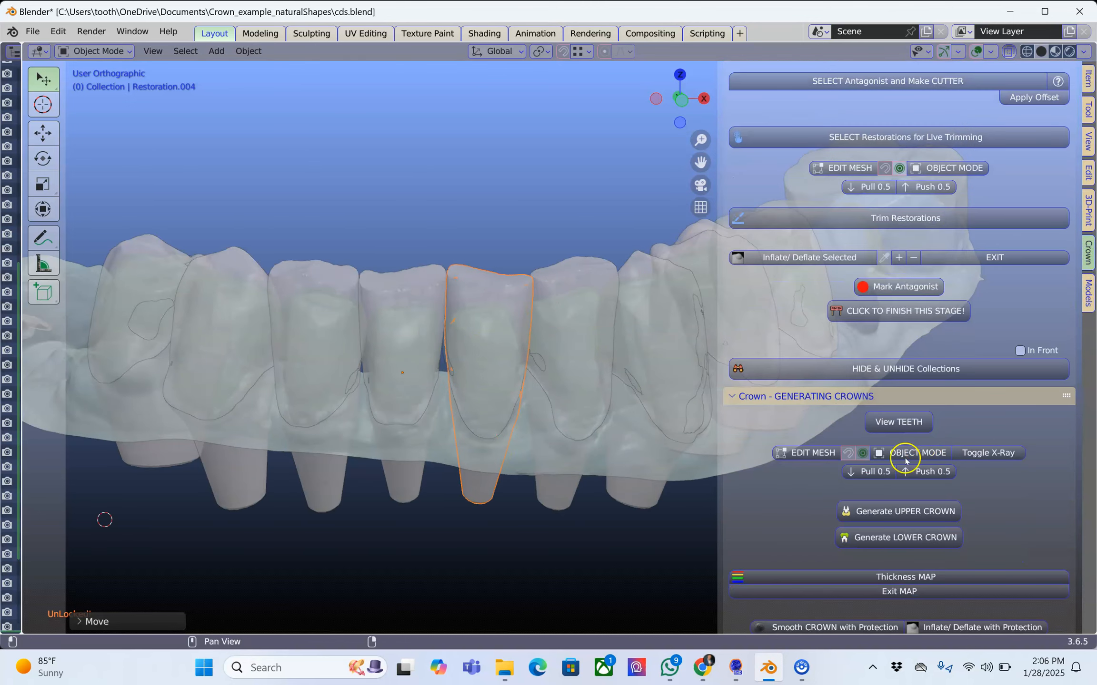
pyautogui.click(883, 537)
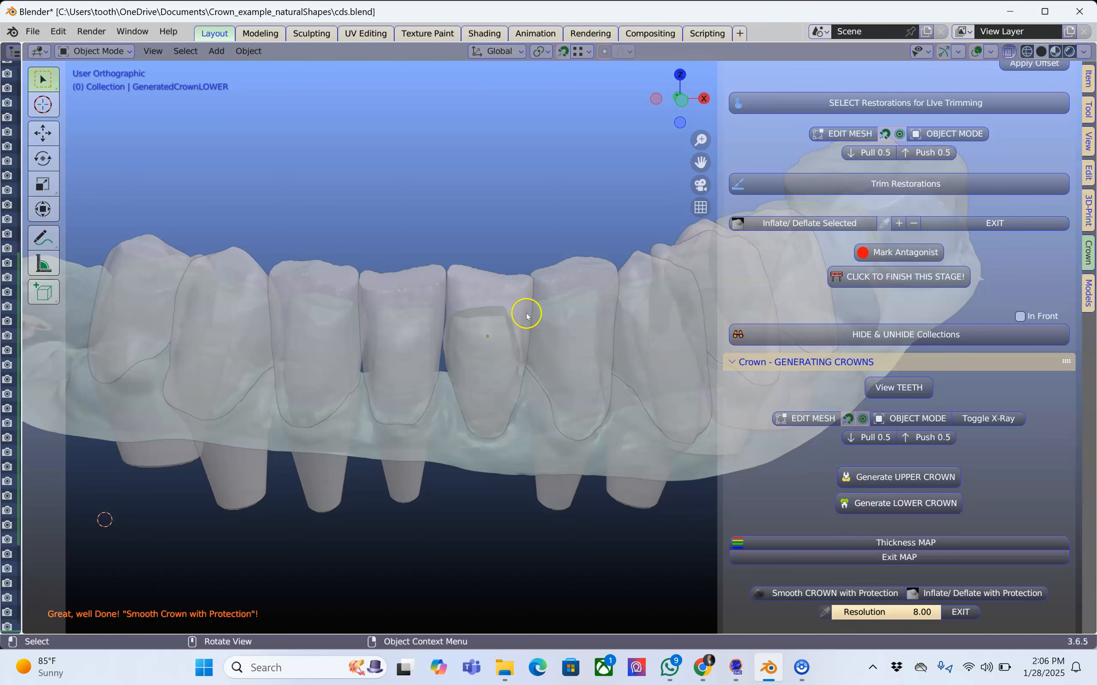
# Turn off X-ray display, isolate the lower segments to inspect the new crown's inner surface from below, and show the jaw again.
pyautogui.click(1010, 52)
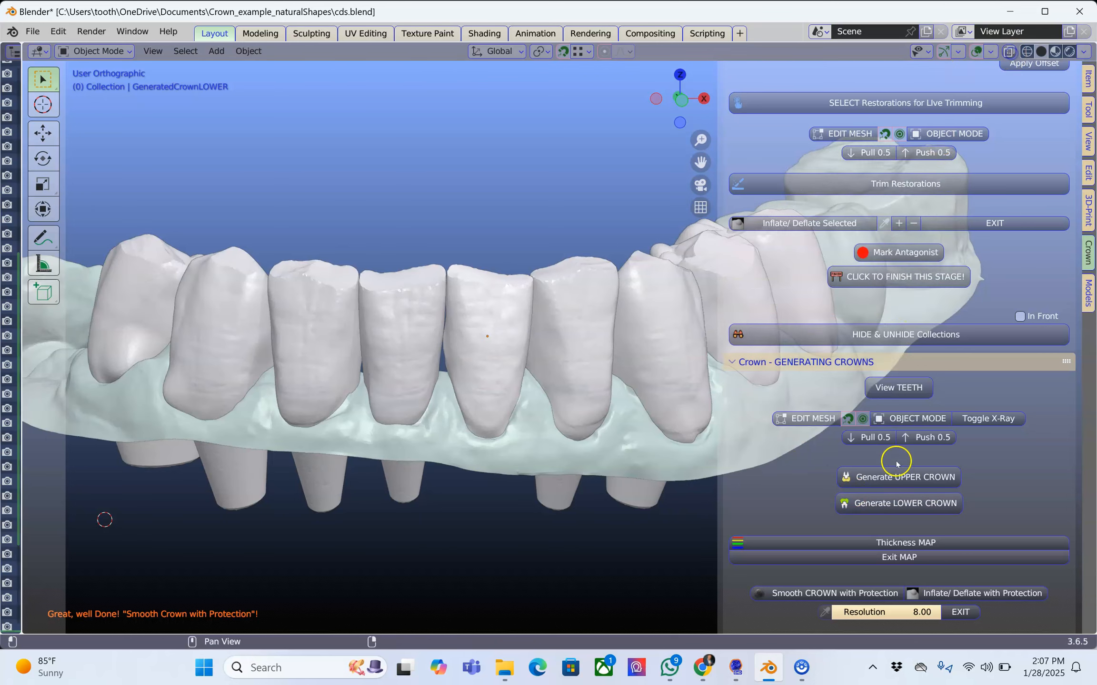
pyautogui.scroll(-7, 894, 458)
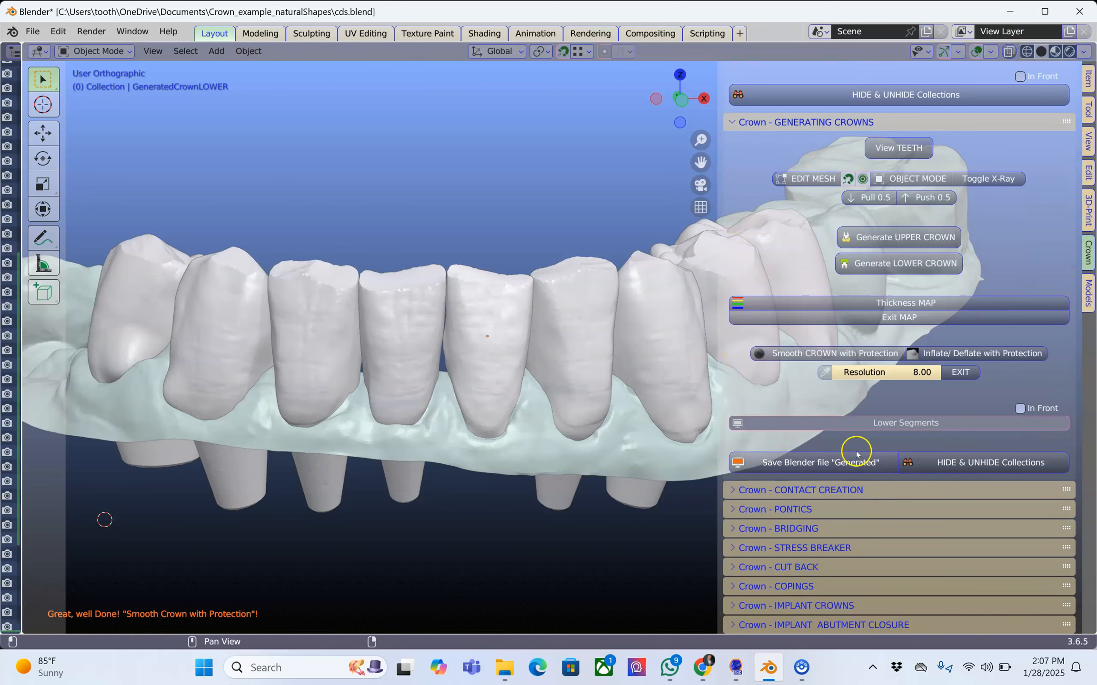
pyautogui.click(869, 419)
pyautogui.moveTo(587, 480); pyautogui.dragTo(573, 353, button='middle')
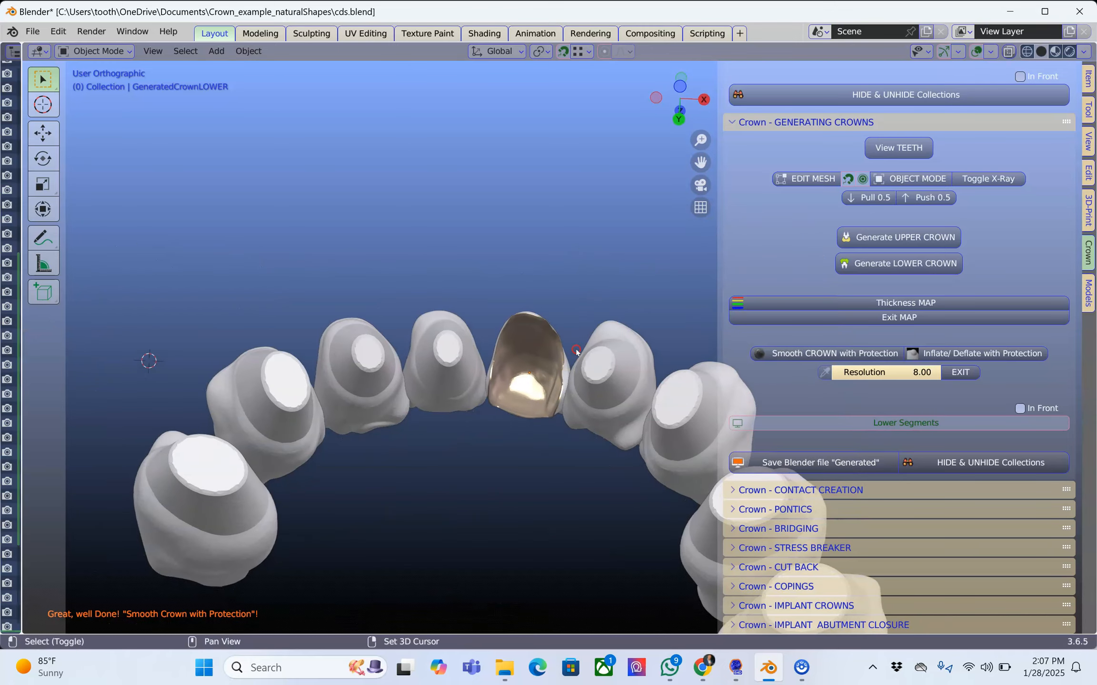
pyautogui.scroll(8, 556, 402)
pyautogui.scroll(-8, 554, 399)
pyautogui.moveTo(548, 392); pyautogui.dragTo(549, 486, button='middle')
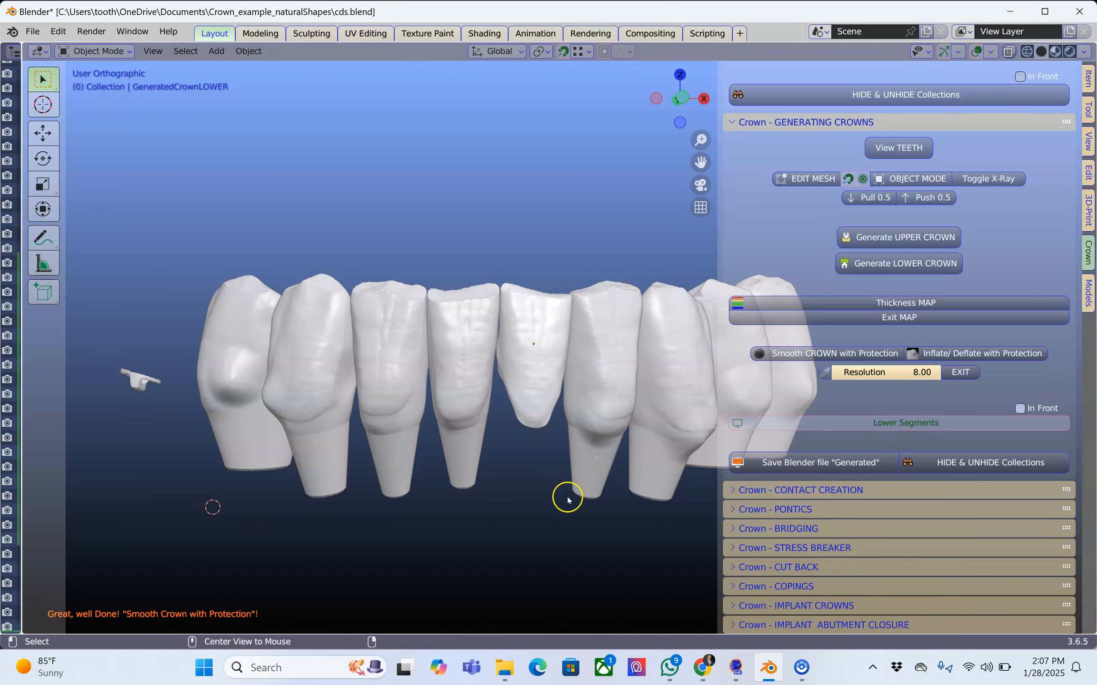
pyautogui.click(884, 425)
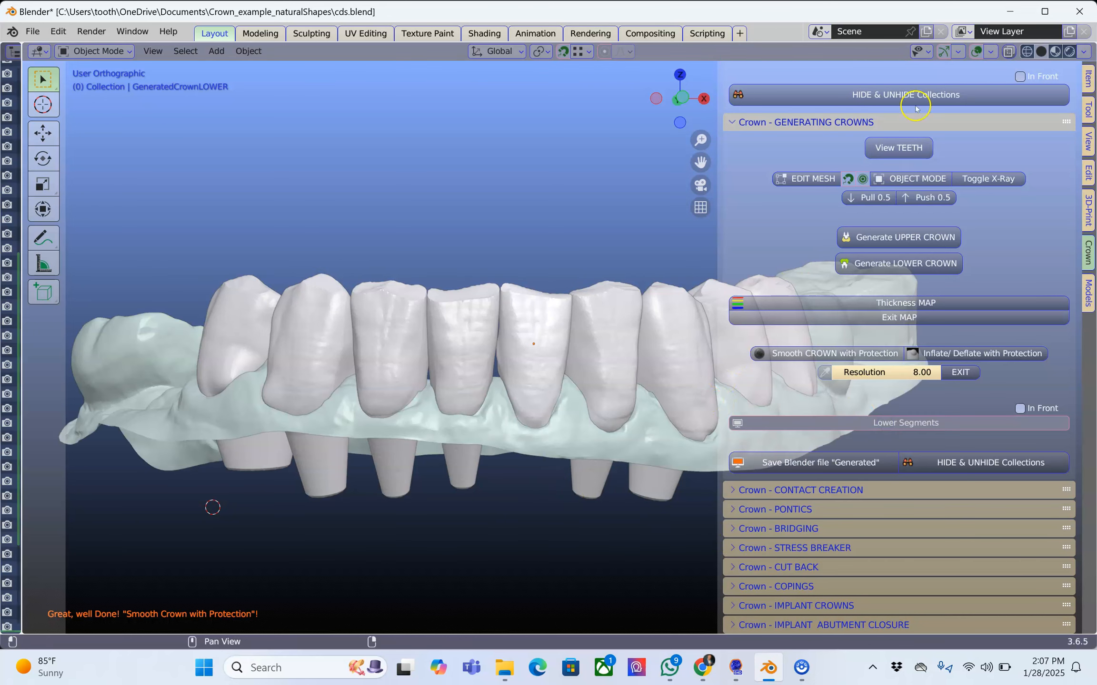
# Turn on X-ray display, select the uncrowned lower teeth on both sides of the new crown except the rear molar Restoration.003, and generate their lower crowns.
pyautogui.click(1008, 52)
pyautogui.moveTo(576, 309); pyautogui.dragTo(484, 308, button='middle')
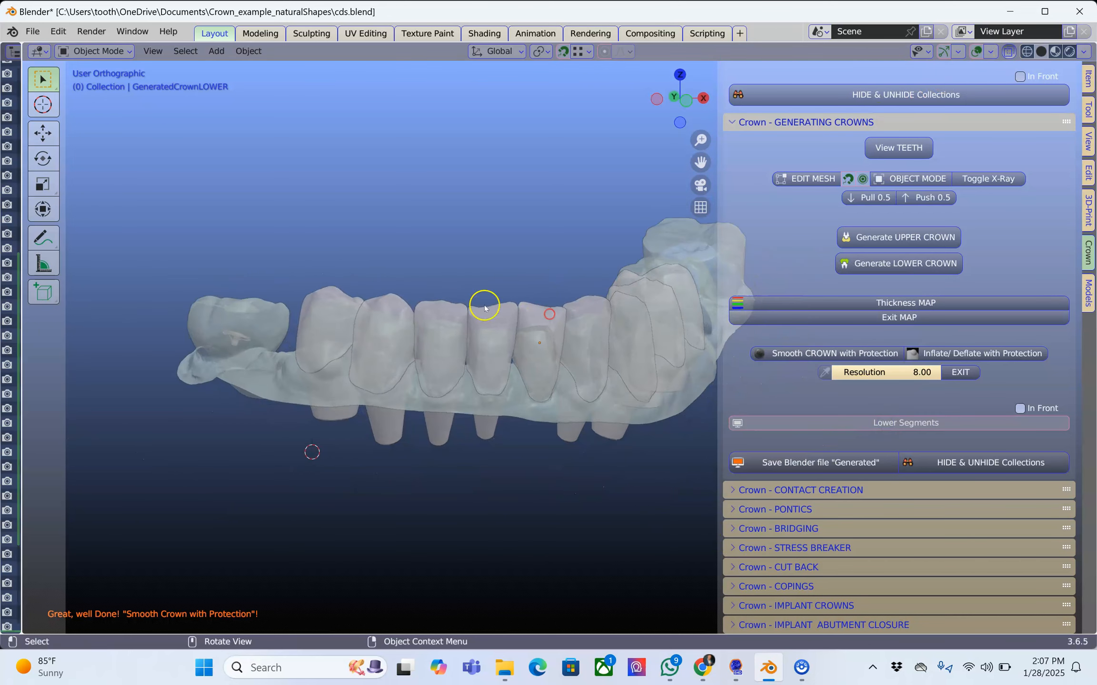
pyautogui.click(327, 305)
pyautogui.keyDown('shift'); pyautogui.click(384, 299); pyautogui.keyUp('shift')
pyautogui.keyDown('shift'); pyautogui.click(438, 301); pyautogui.keyUp('shift')
pyautogui.keyDown('shift'); pyautogui.click(497, 310); pyautogui.keyUp('shift')
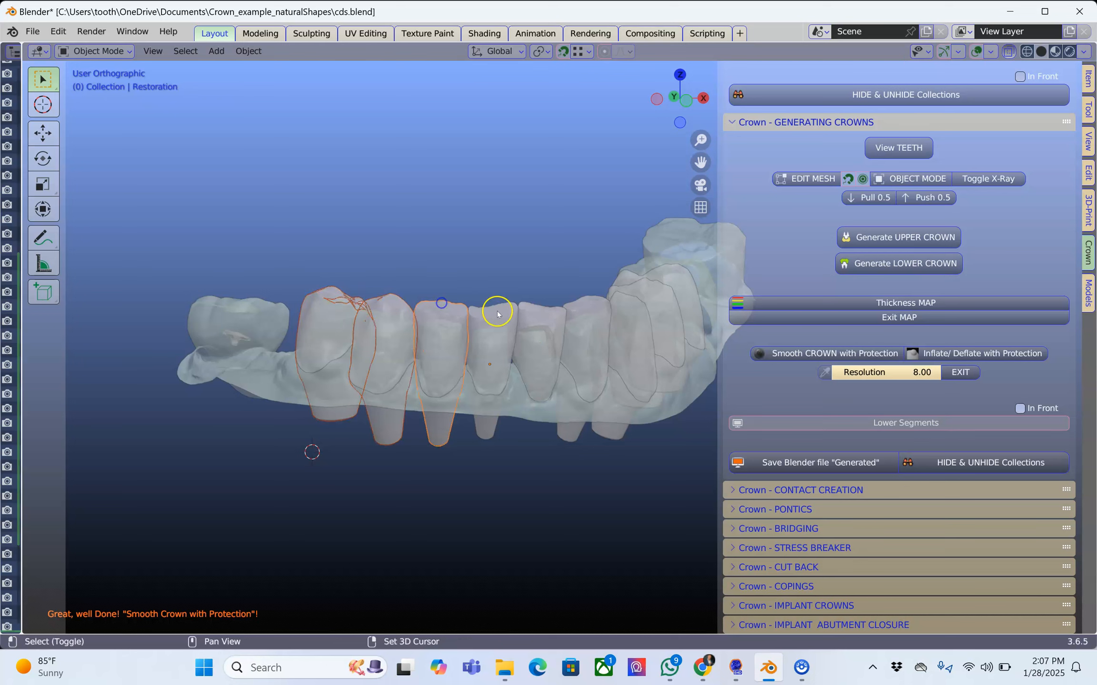
pyautogui.moveTo(555, 362); pyautogui.dragTo(547, 324, button='middle')
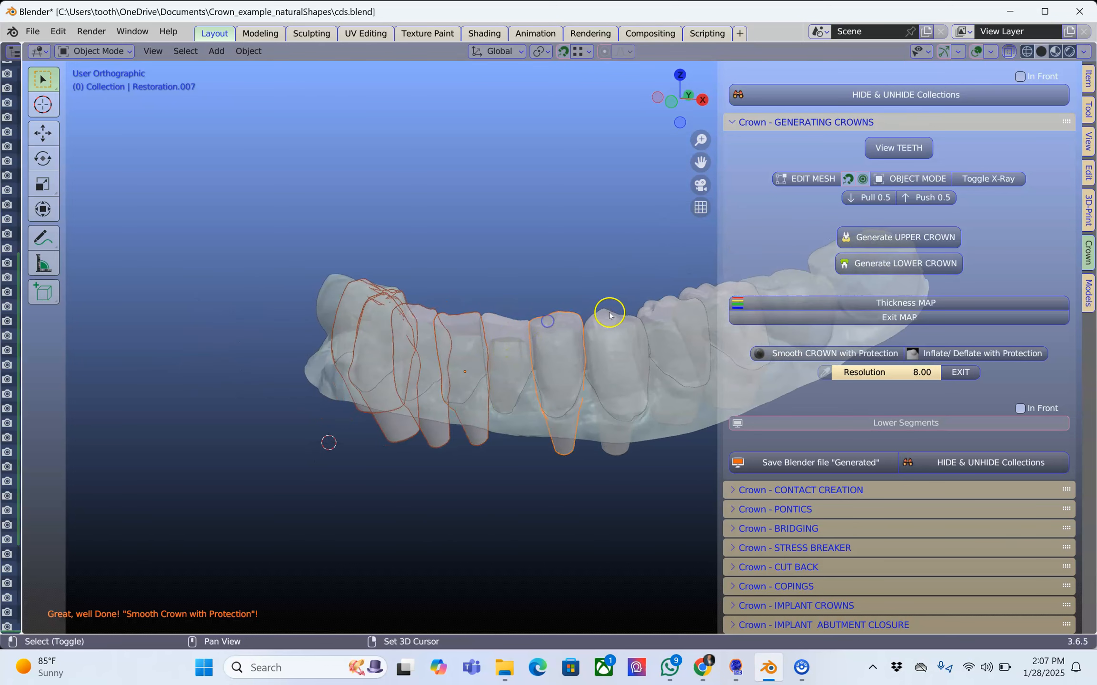
pyautogui.keyDown('shift'); pyautogui.click(672, 318); pyautogui.keyUp('shift')
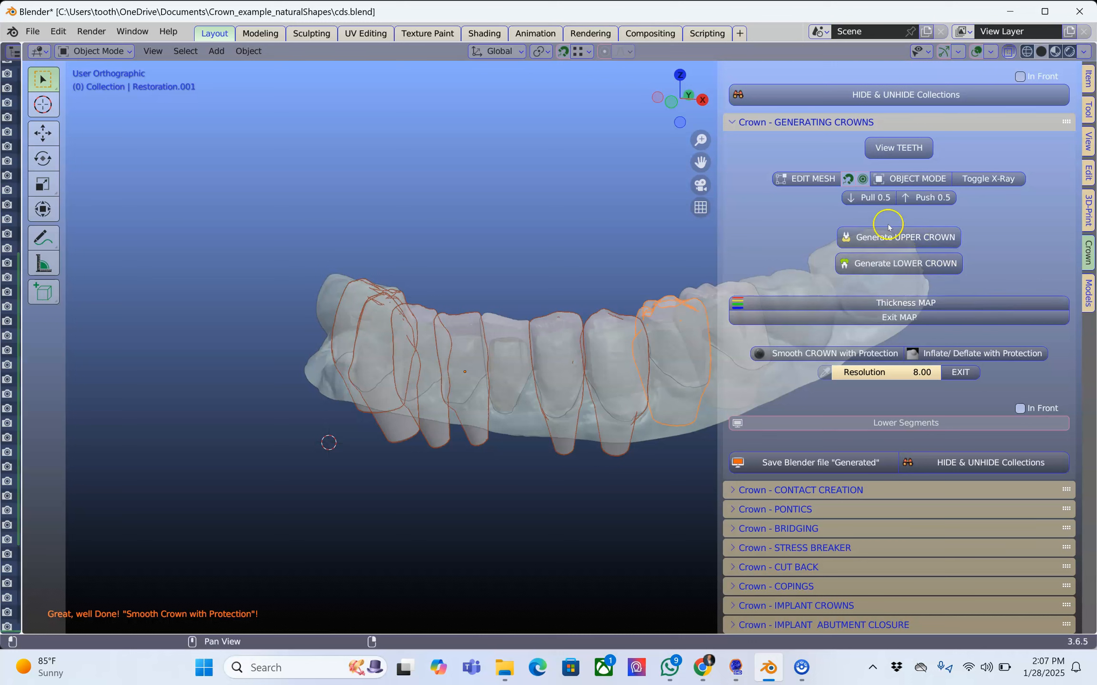
pyautogui.click(899, 262)
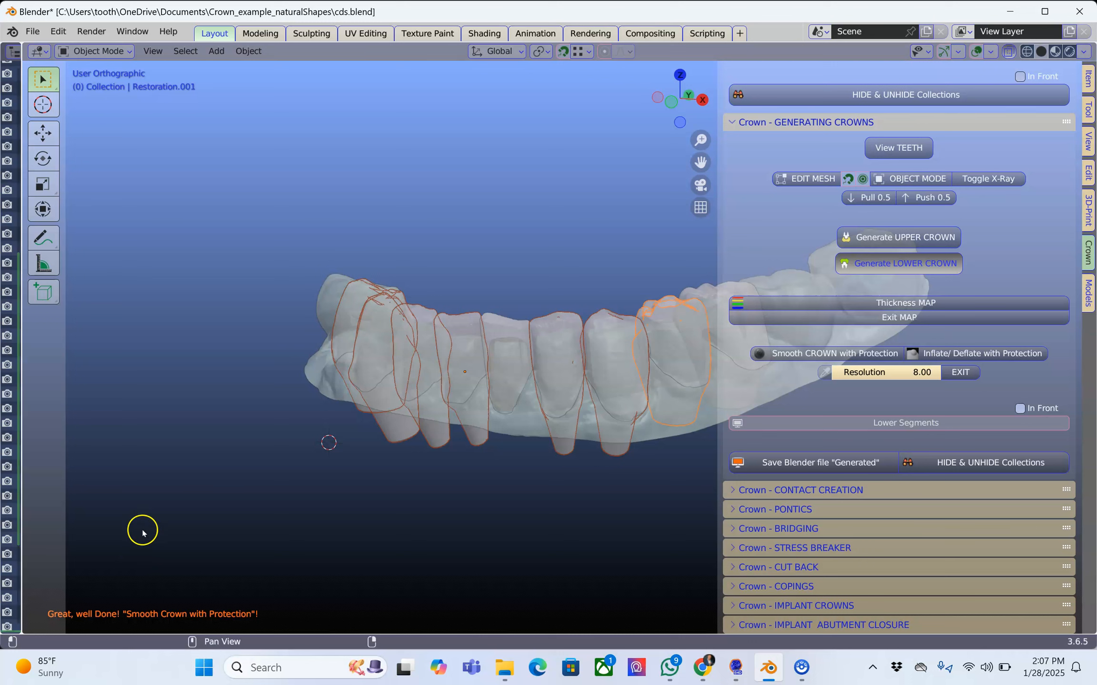
pyautogui.click(556, 446)
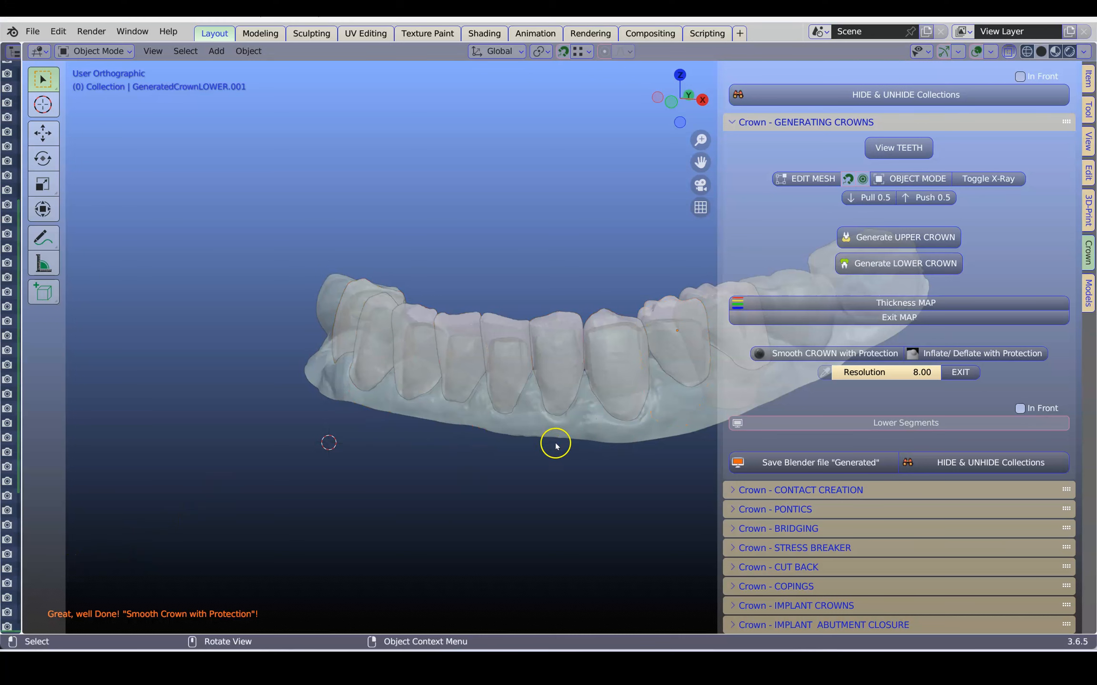
# Isolate the lower segments, turn off X-ray display and inspect the generated crowns from all sides for any missing one.
pyautogui.scroll(2, 584, 437)
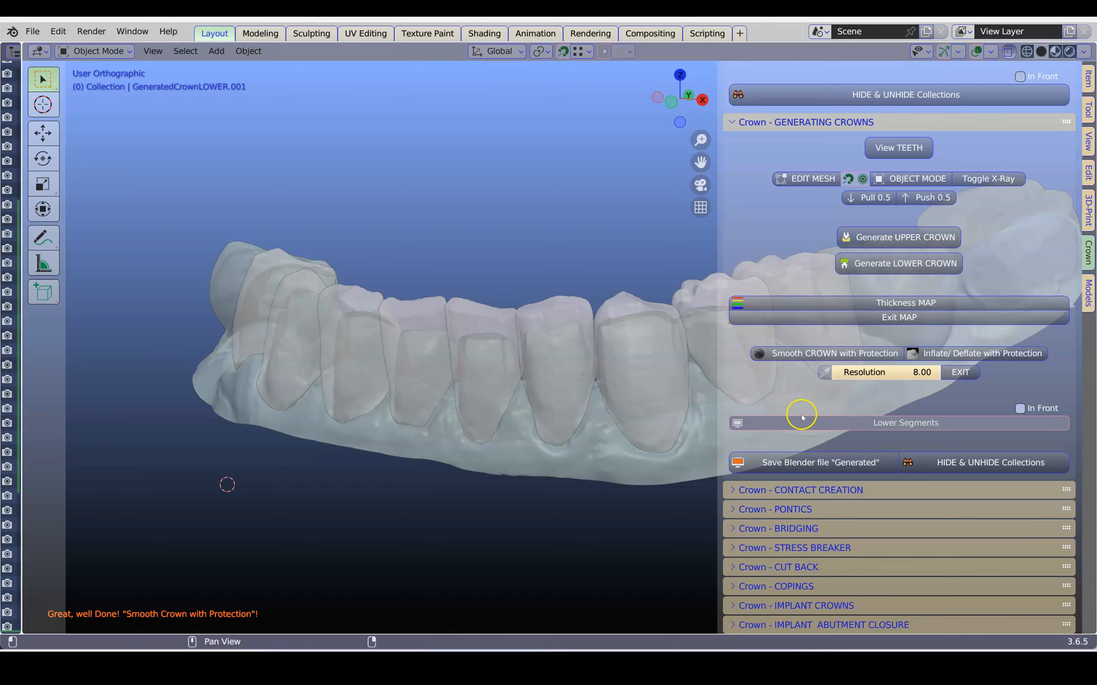
pyautogui.click(839, 419)
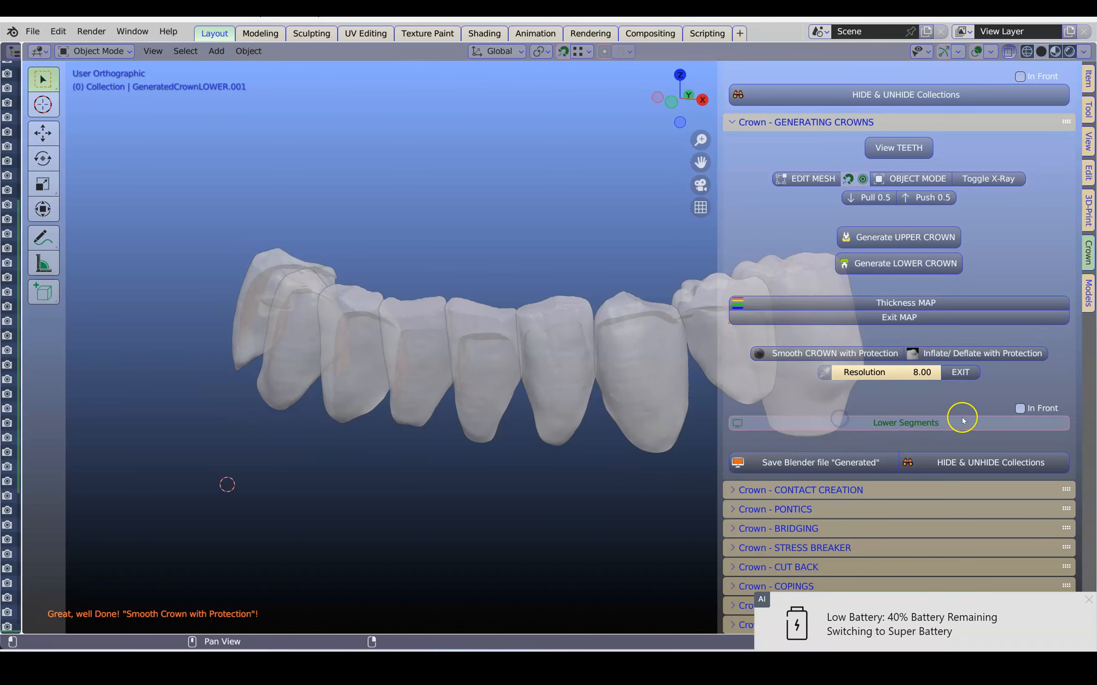
pyautogui.click(1009, 51)
pyautogui.scroll(-10, 624, 329)
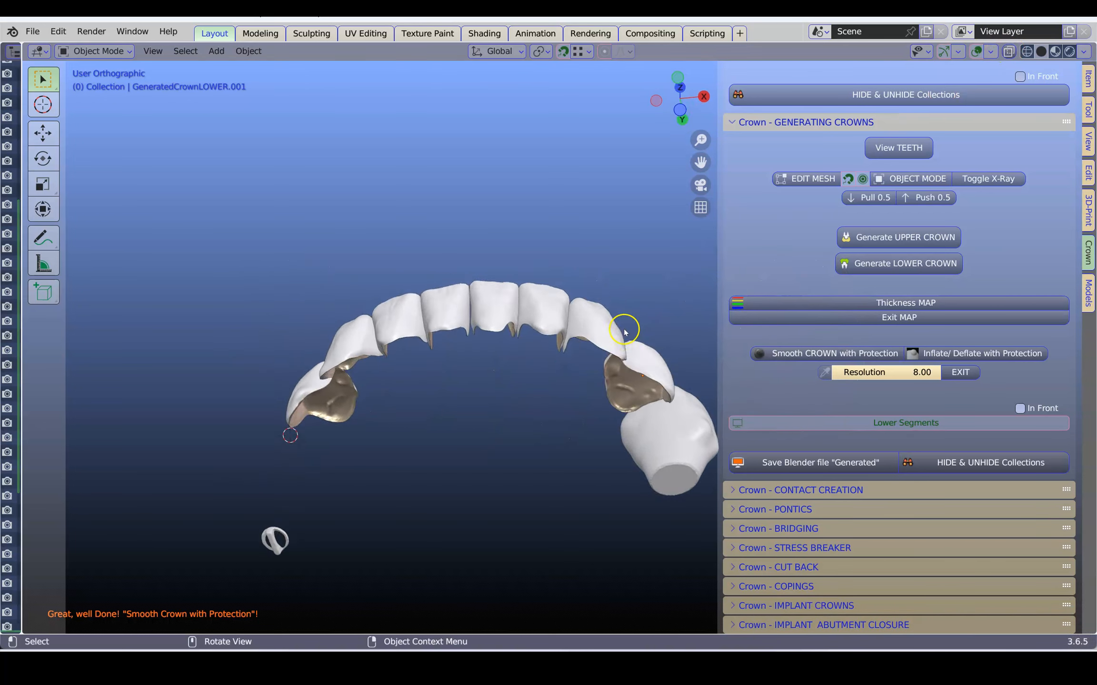
pyautogui.scroll(-10, 623, 333)
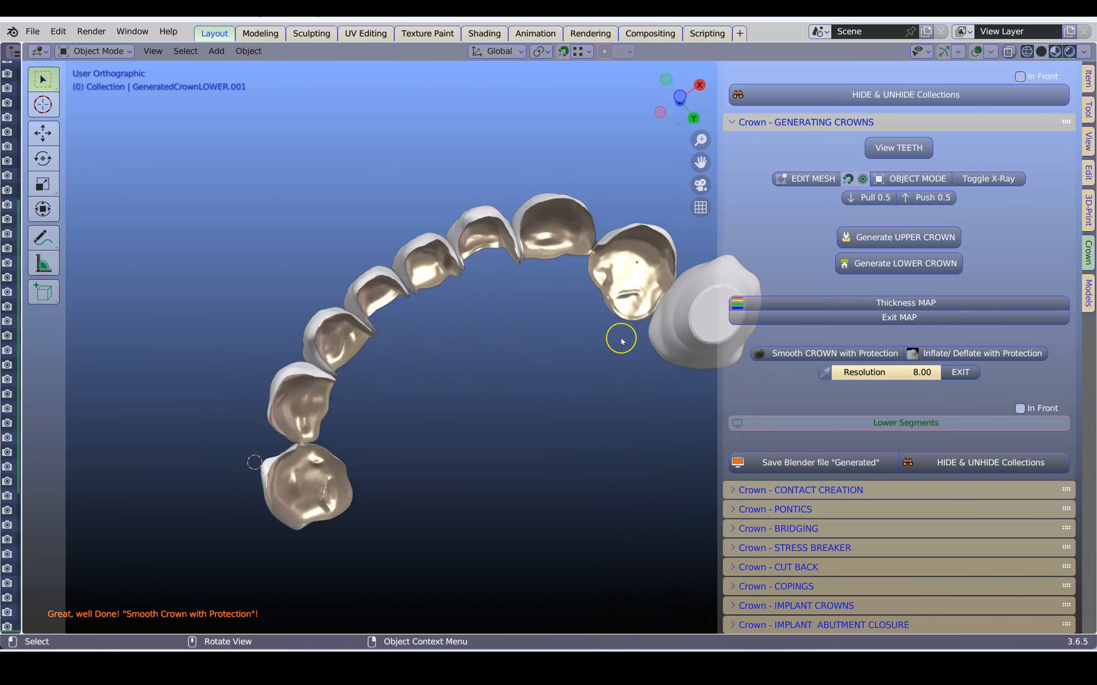
pyautogui.scroll(-10, 622, 343)
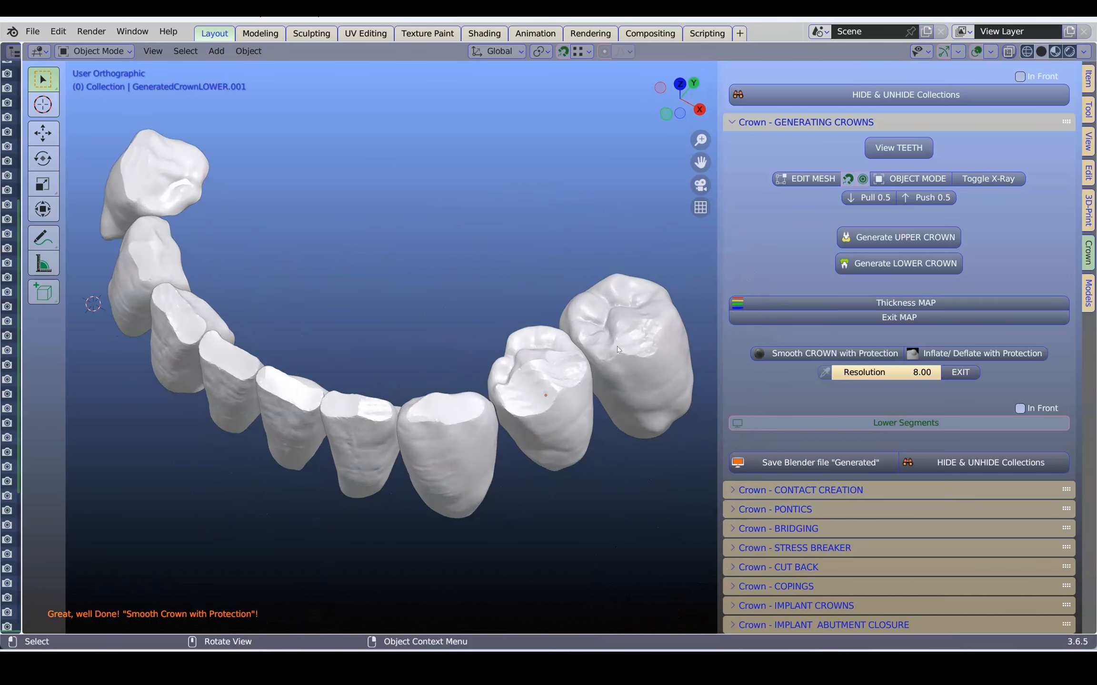
pyautogui.scroll(-2, 616, 350)
# Select the missed rear molar Restoration.003 and generate its lower crown.
pyautogui.click(614, 310)
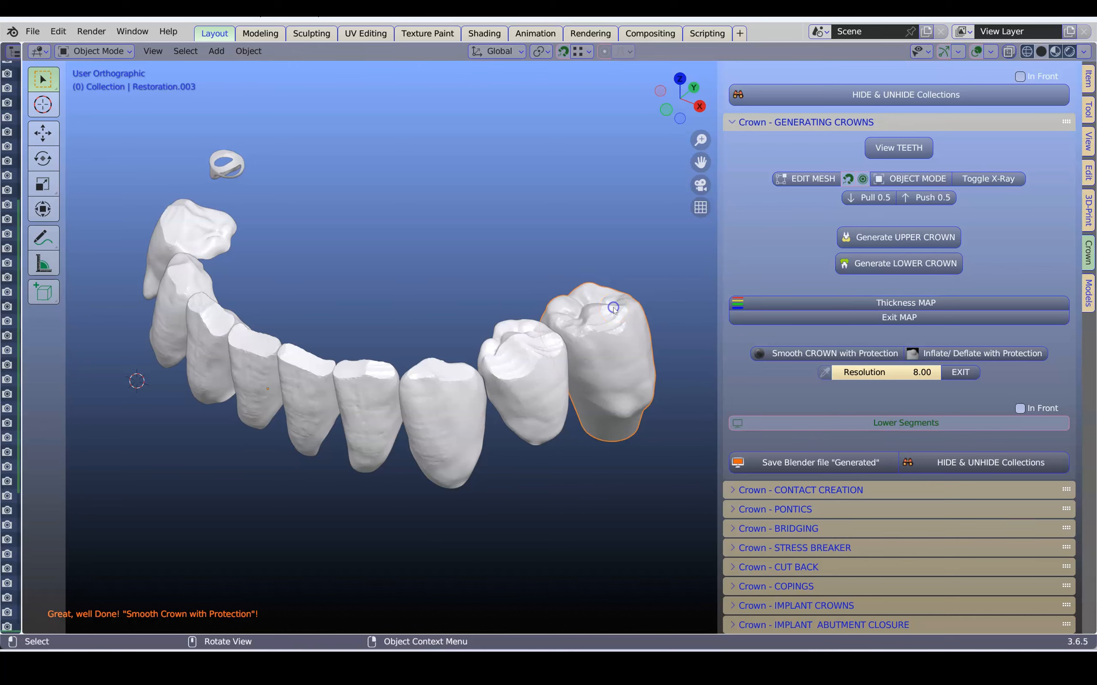
pyautogui.scroll(10, 619, 319)
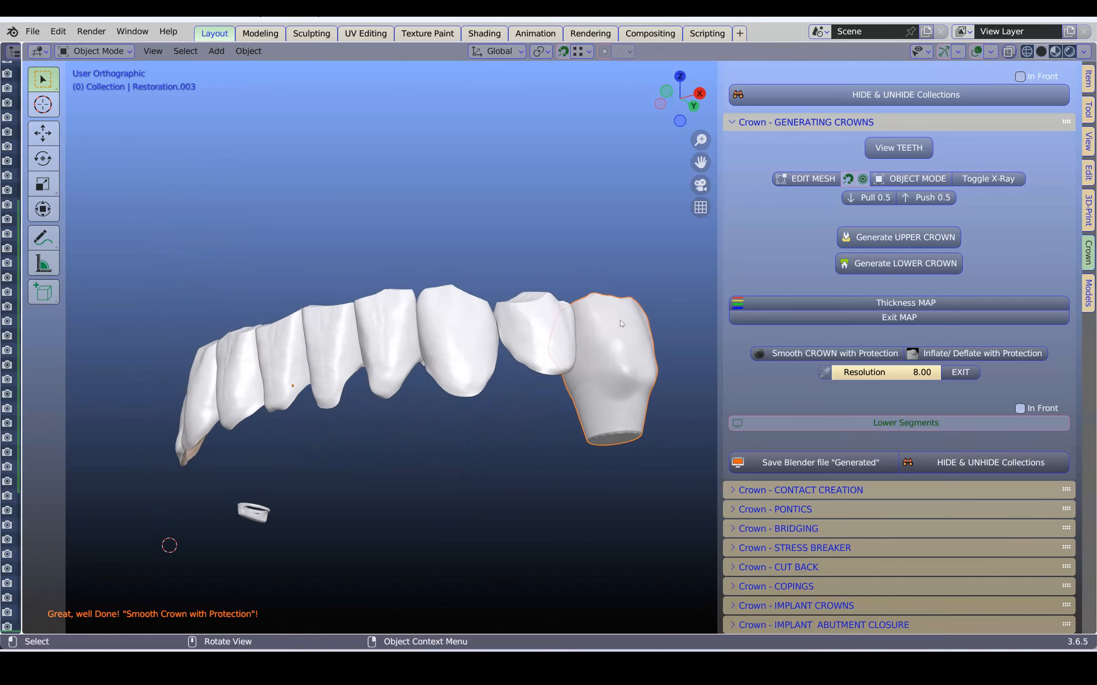
pyautogui.scroll(-5, 638, 325)
pyautogui.scroll(-1, 651, 331)
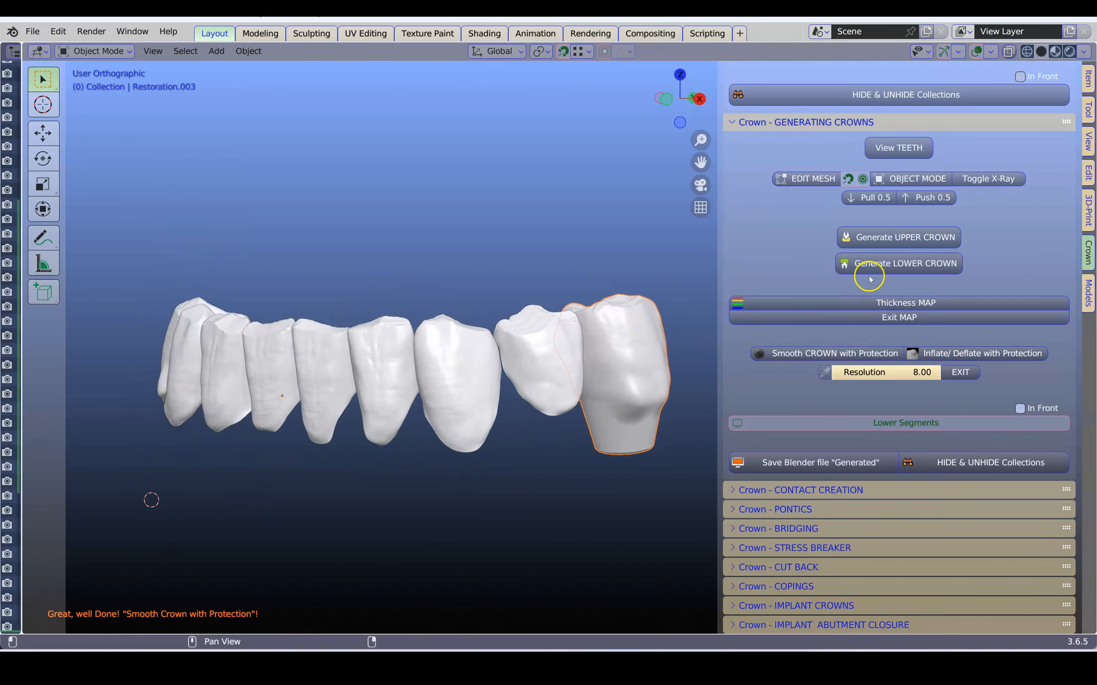
pyautogui.click(877, 264)
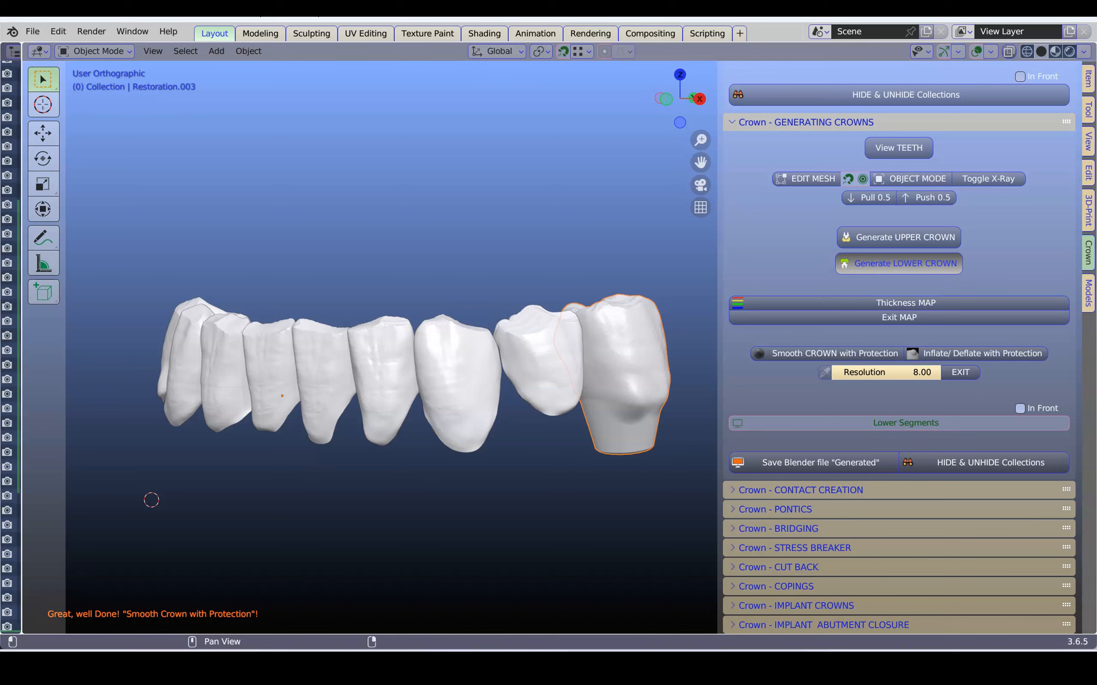
# Hide the Lower Segments model and examine the inner surfaces of all generated lower crowns from below and from the tongue side.
pyautogui.click(894, 419)
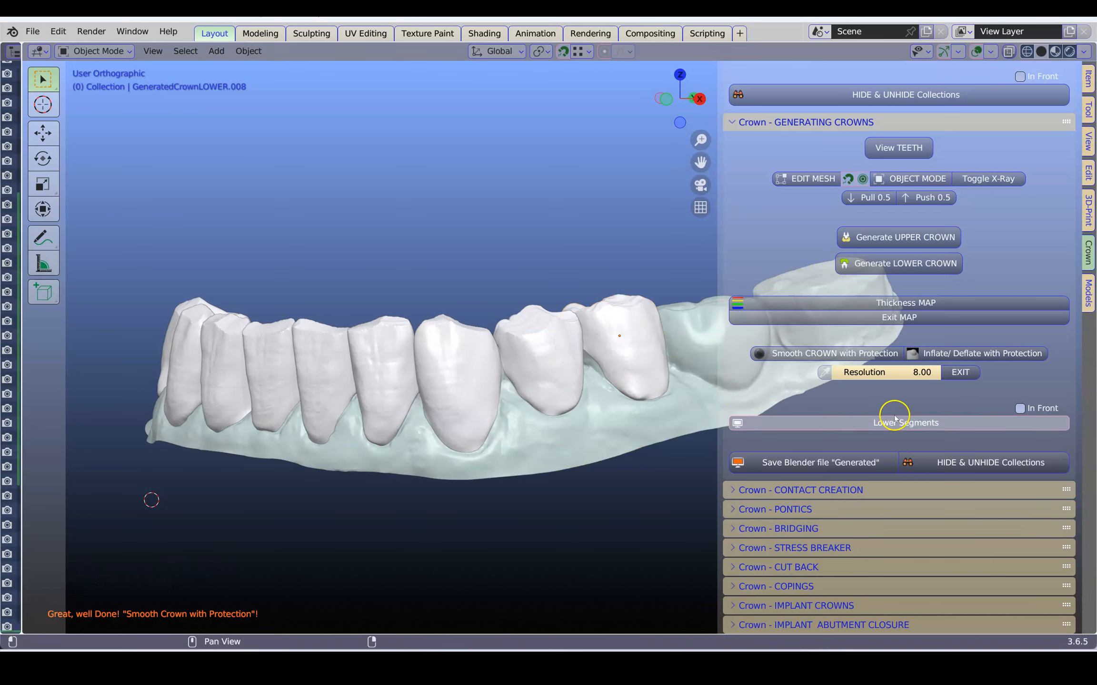
pyautogui.click(925, 423)
pyautogui.scroll(-10, 593, 463)
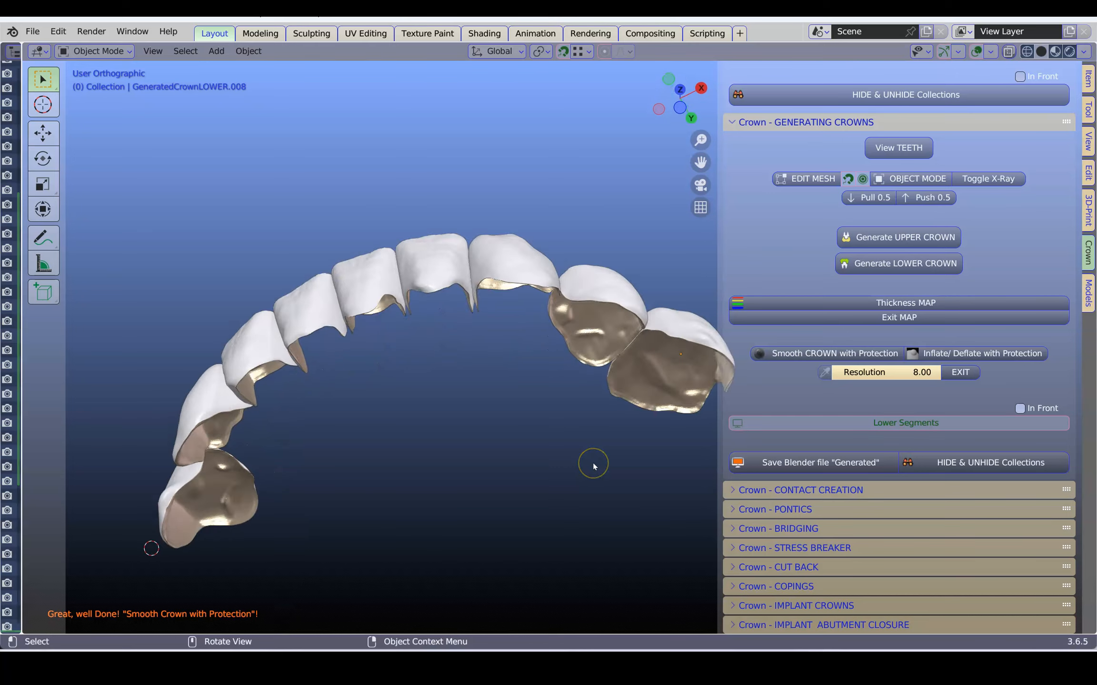
pyautogui.scroll(-10, 593, 463)
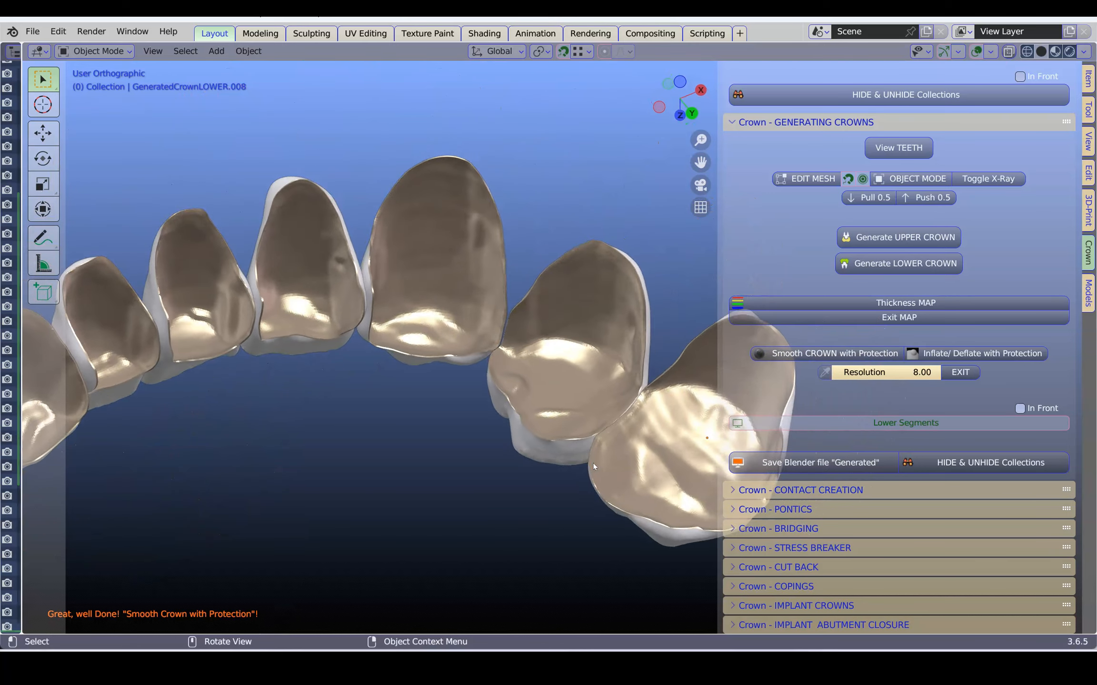
pyautogui.scroll(10, 593, 463)
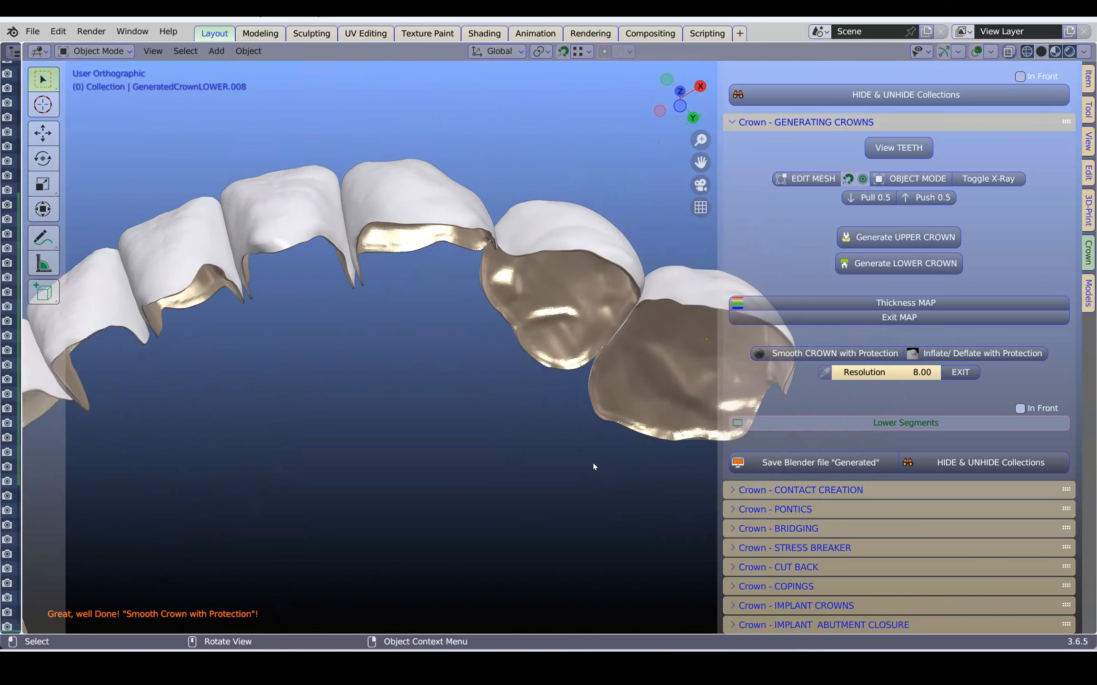
pyautogui.scroll(-8, 593, 462)
pyautogui.moveTo(438, 174); pyautogui.dragTo(515, 241, button='middle')
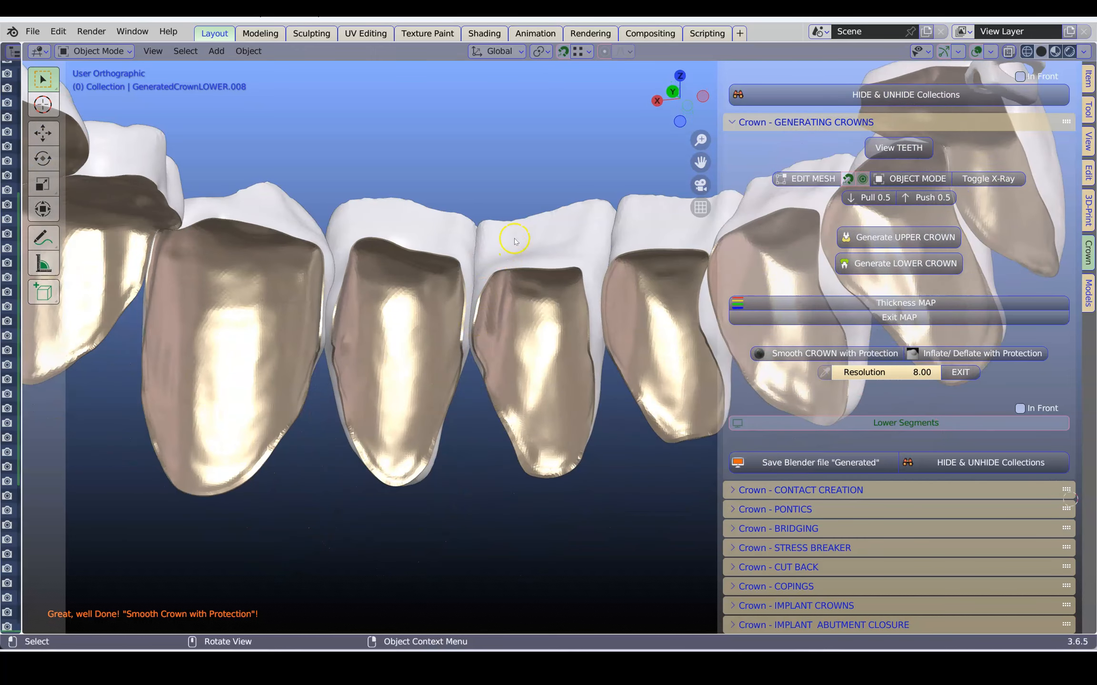
pyautogui.moveTo(471, 352); pyautogui.dragTo(761, 399, button='middle')
# Show the Lower Segments model again and unhide the Antagonist collection to view the crowns against the opposing jaw.
pyautogui.moveTo(916, 425); pyautogui.dragTo(513, 427, button='middle')
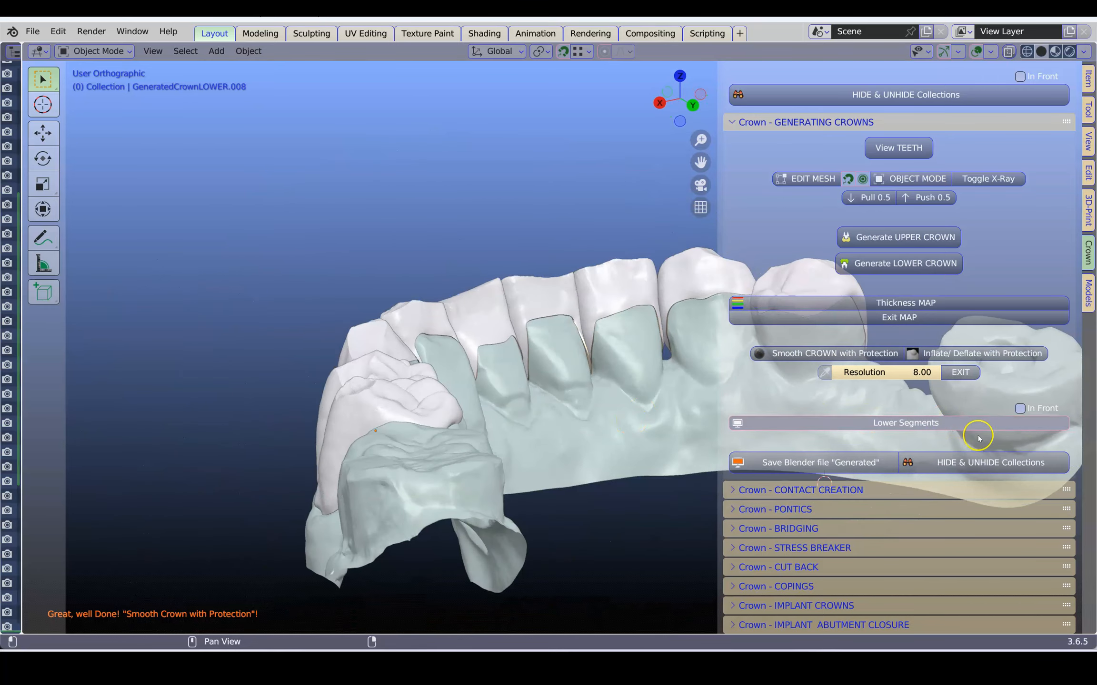
pyautogui.click(999, 462)
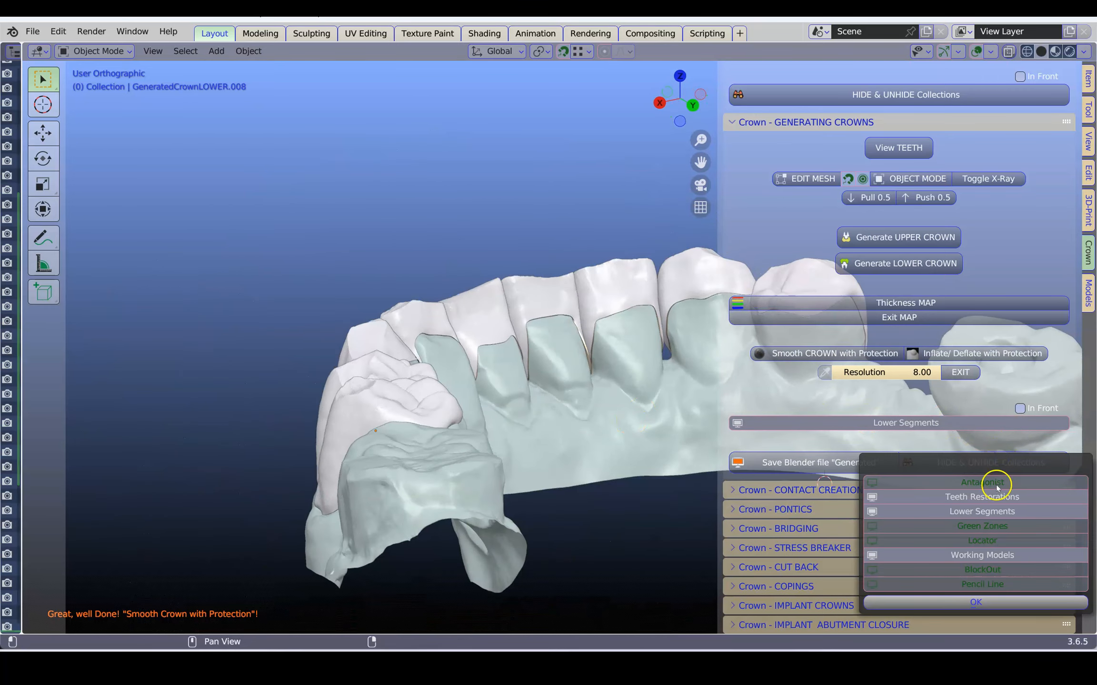
pyautogui.click(997, 483)
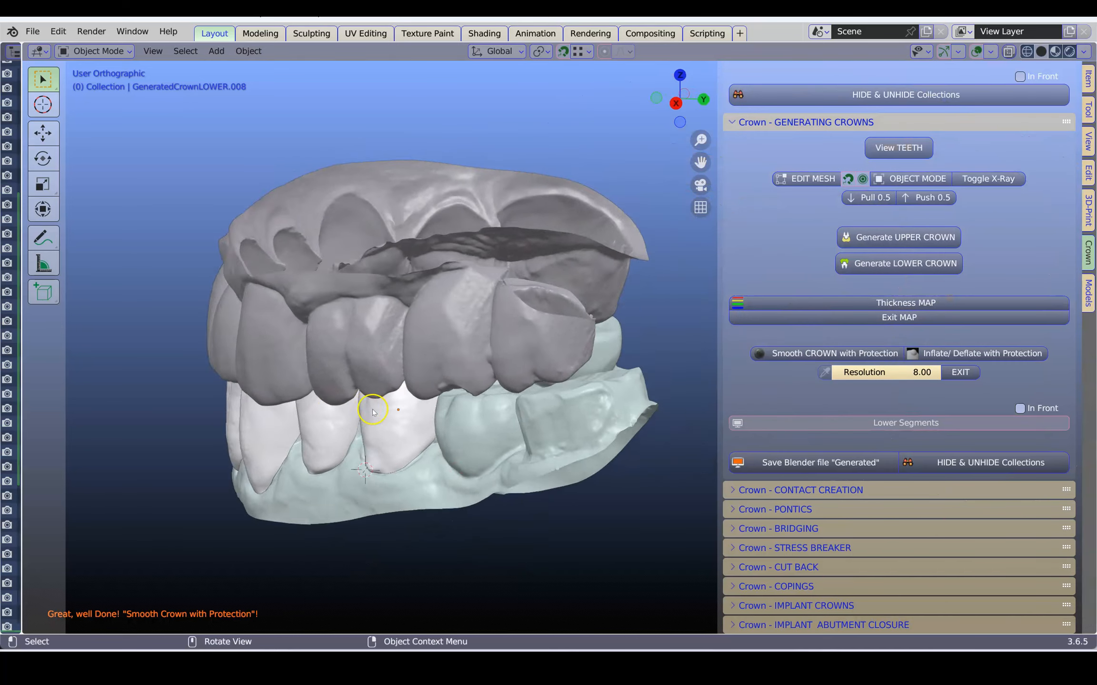